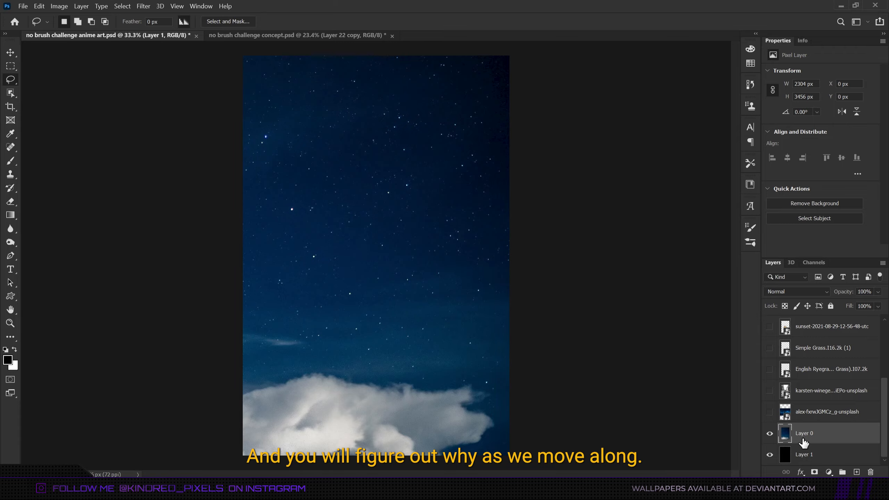
Show the Milky Way image layer, rotate it 90° counter clockwise and stretch it to fill the canvas height.
{"action": "left_click", "coordinate": [826, 411]}
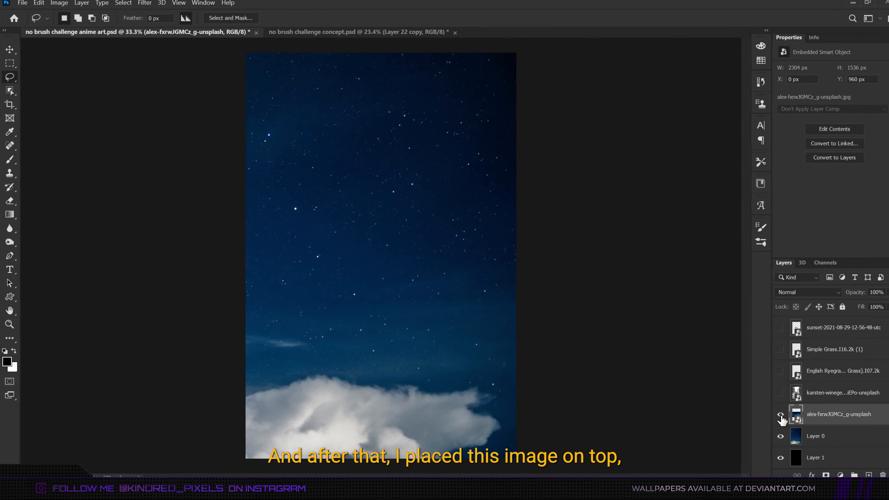
{"action": "left_click", "coordinate": [768, 412]}
{"action": "key", "text": "ctrl+t"}
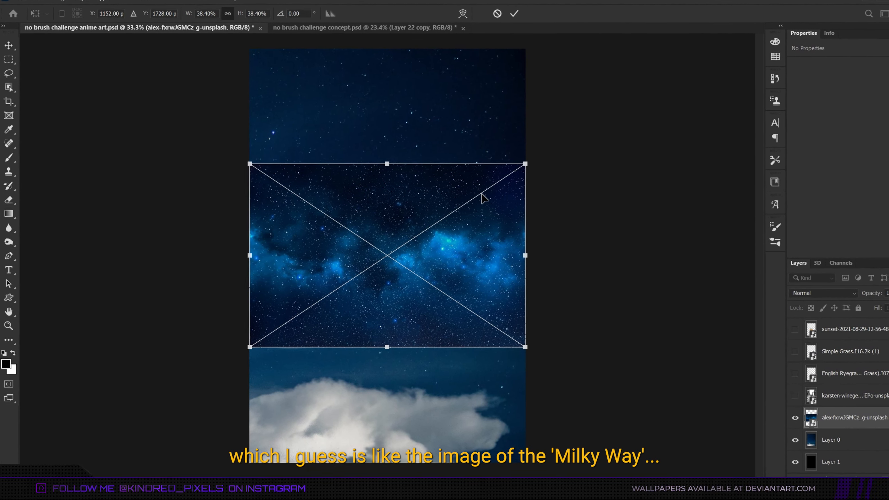
{"action": "right_click", "coordinate": [480, 232]}
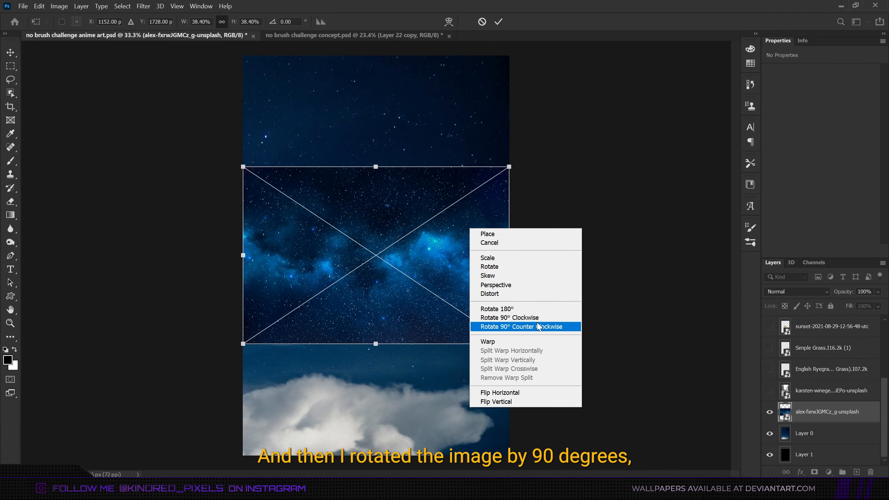
{"action": "left_click", "coordinate": [538, 326]}
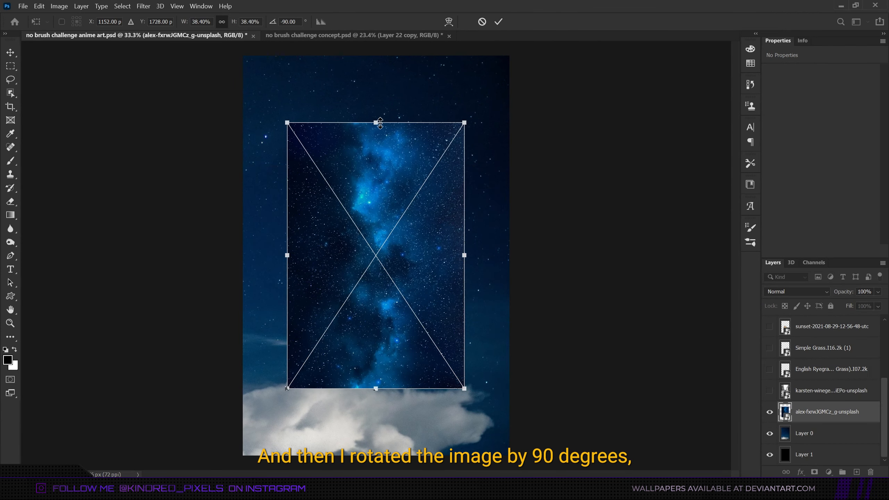
{"action": "left_click_drag", "start_coordinate": [380, 123], "coordinate": [406, 55]}
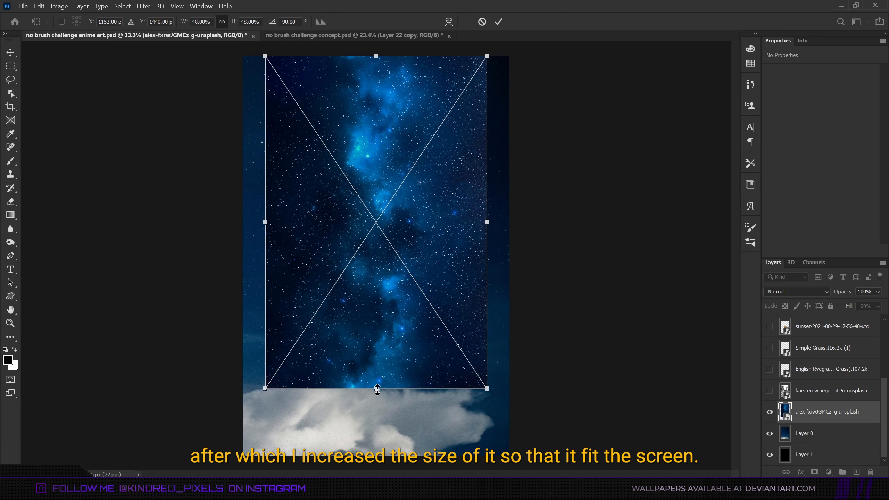
{"action": "left_click_drag", "start_coordinate": [377, 389], "coordinate": [379, 455]}
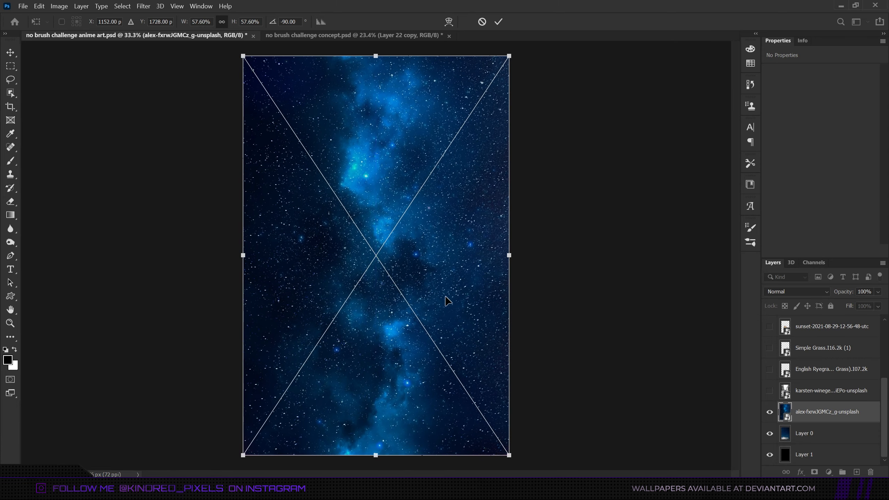
{"action": "key", "text": "Return"}
Try the Screen blend mode on the Milky Way layer, then set it to Lighten.
{"action": "left_click", "coordinate": [796, 291]}
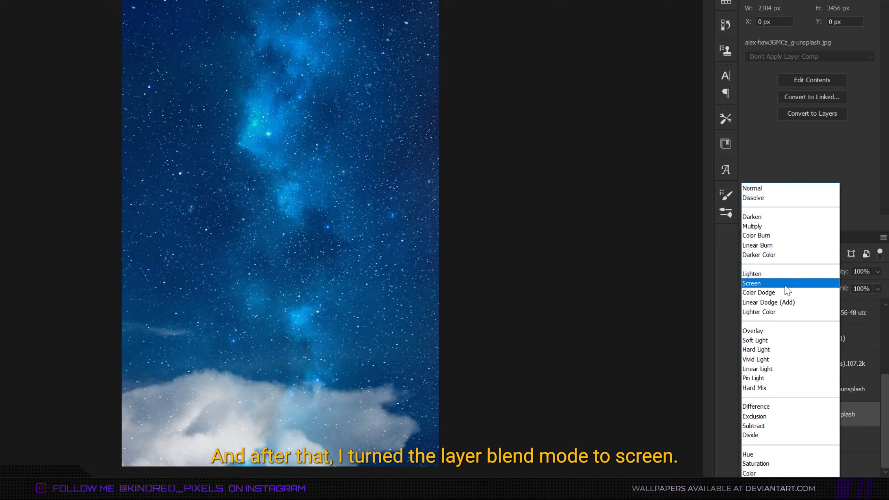
{"action": "left_click", "coordinate": [785, 285]}
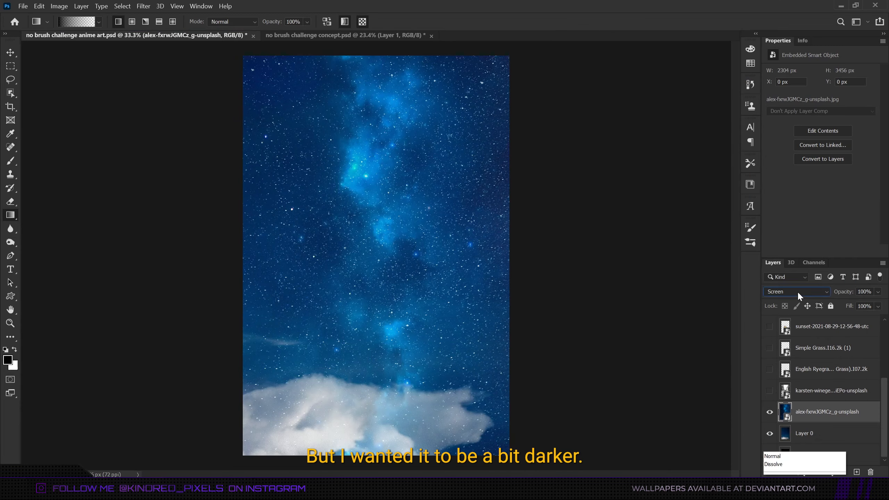
{"action": "left_click", "coordinate": [653, 261]}
{"action": "left_click", "coordinate": [794, 301]}
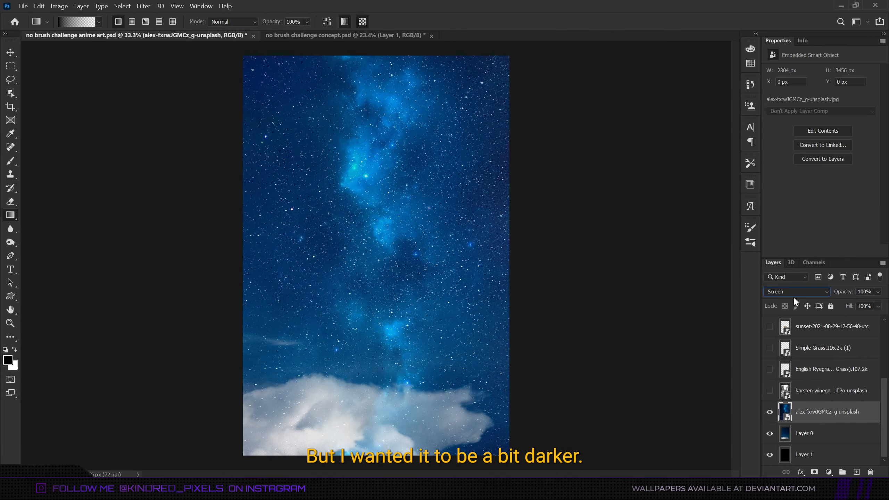
{"action": "left_click", "coordinate": [800, 292]}
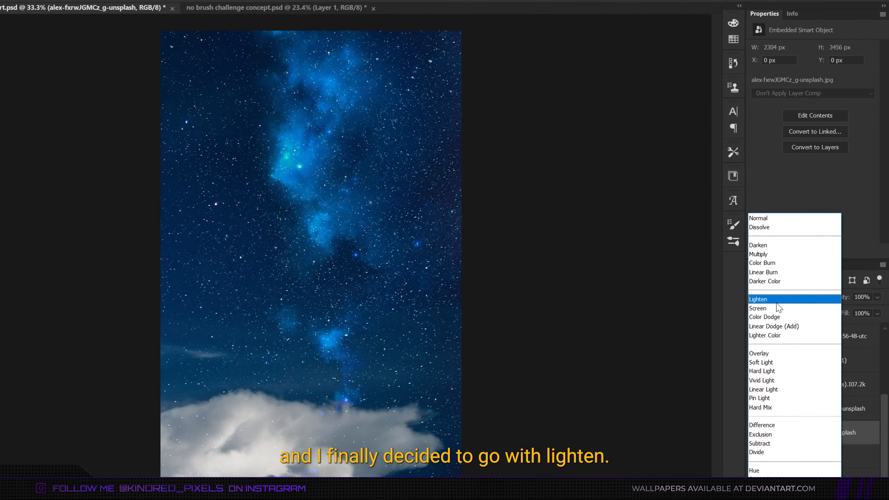
{"action": "left_click", "coordinate": [764, 298]}
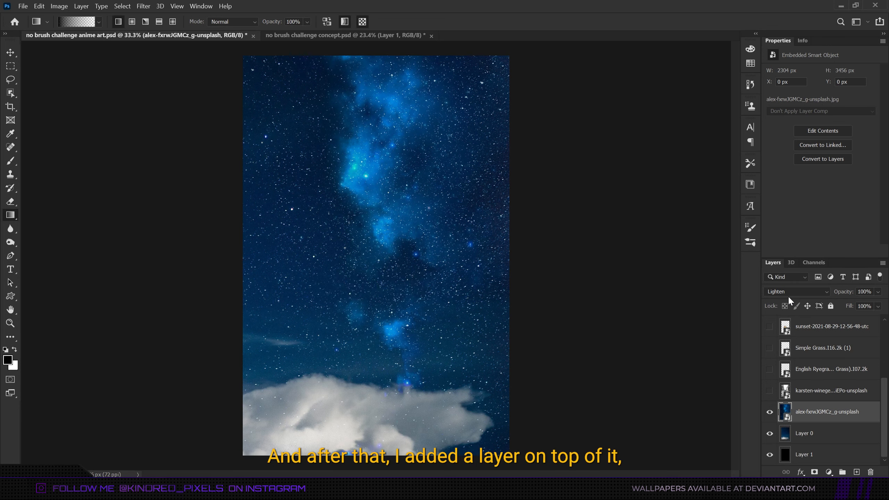
Add a new layer and draw black gradients at 60% opacity inward from the top and bottom edges.
{"action": "left_click", "coordinate": [856, 472]}
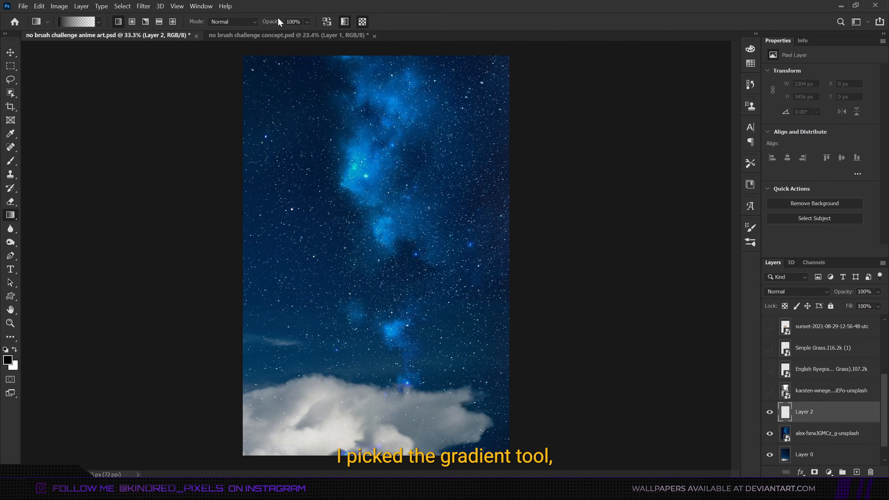
{"action": "mouse_move", "coordinate": [275, 22]}
{"action": "left_mouse_down"}
{"action": "mouse_move", "coordinate": [256, 23]}
{"action": "mouse_move", "coordinate": [287, 25]}
{"action": "left_mouse_up"}
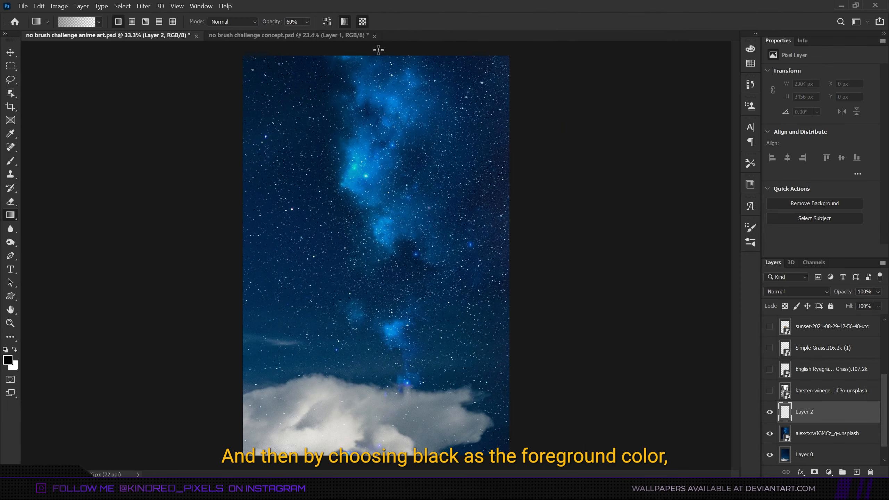
{"action": "left_click_drag", "start_coordinate": [378, 50], "coordinate": [375, 179]}
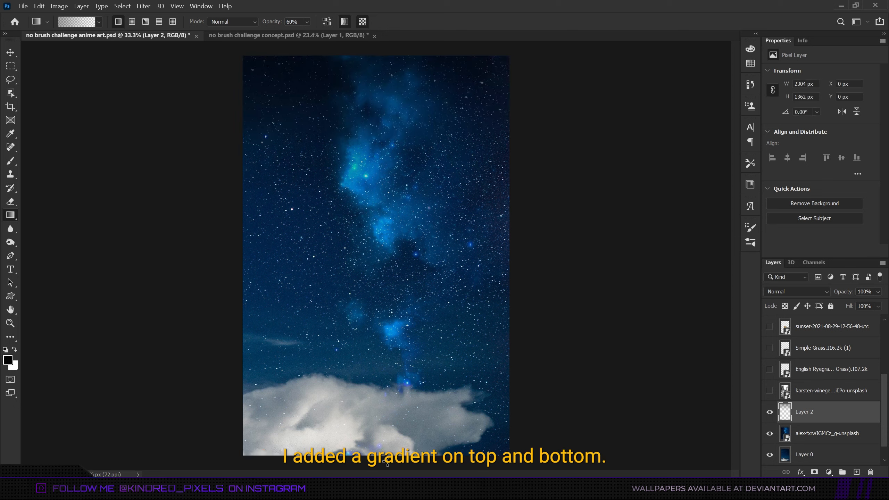
{"action": "left_click_drag", "start_coordinate": [387, 464], "coordinate": [388, 258]}
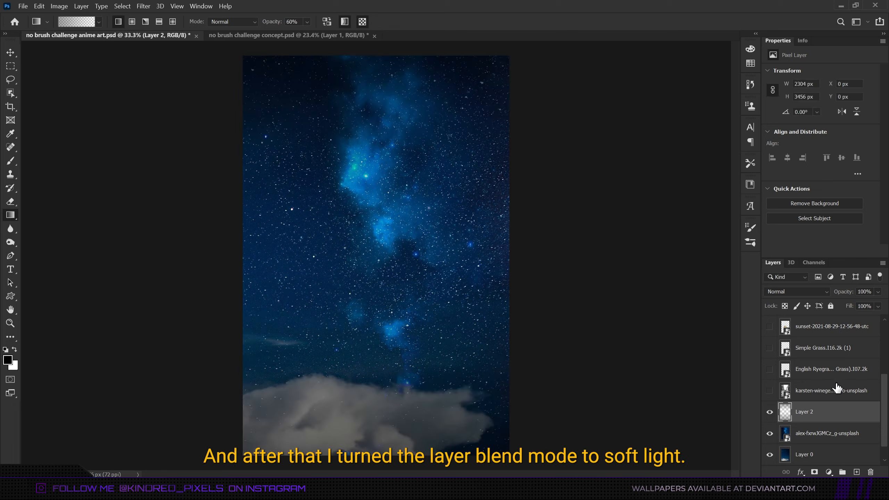
Set the gradient layer's blend mode to Soft Light and toggle its visibility to compare.
{"action": "left_click", "coordinate": [801, 291]}
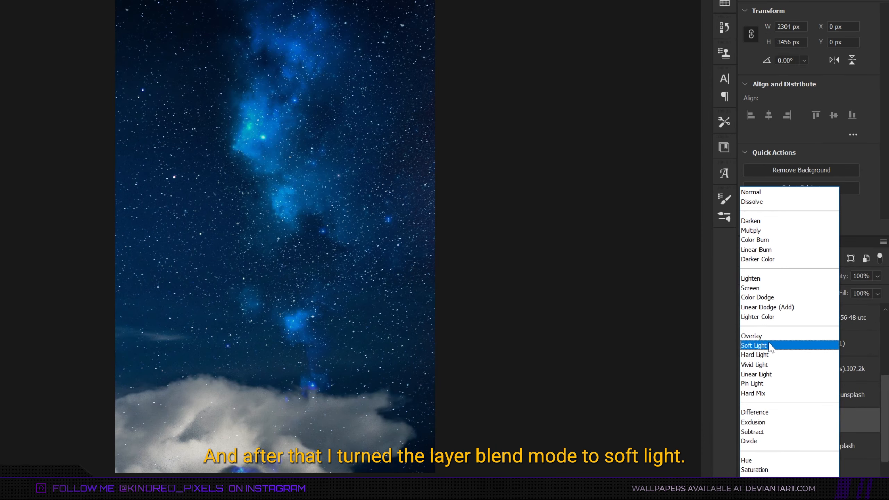
{"action": "left_click", "coordinate": [786, 348]}
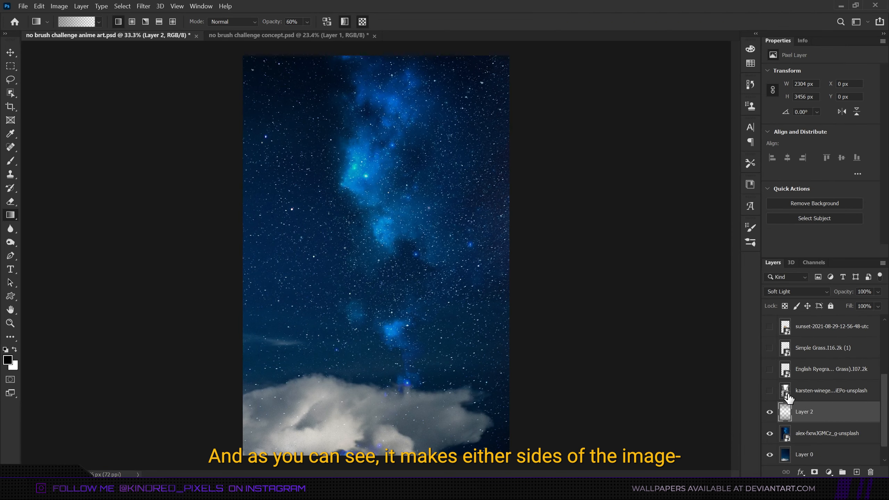
{"action": "left_click", "coordinate": [769, 412]}
{"action": "left_click", "coordinate": [769, 411]}
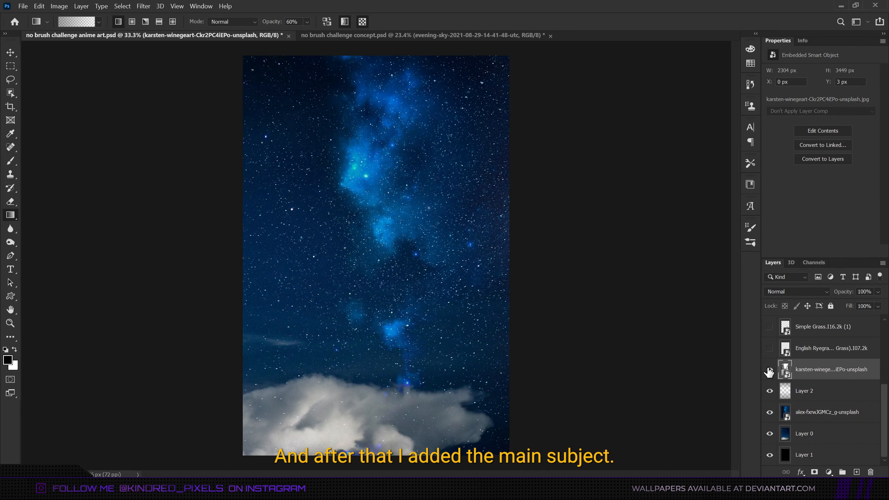
Show the snowy road photo and trace the woman's outline with the Pen tool.
{"action": "left_click", "coordinate": [769, 369]}
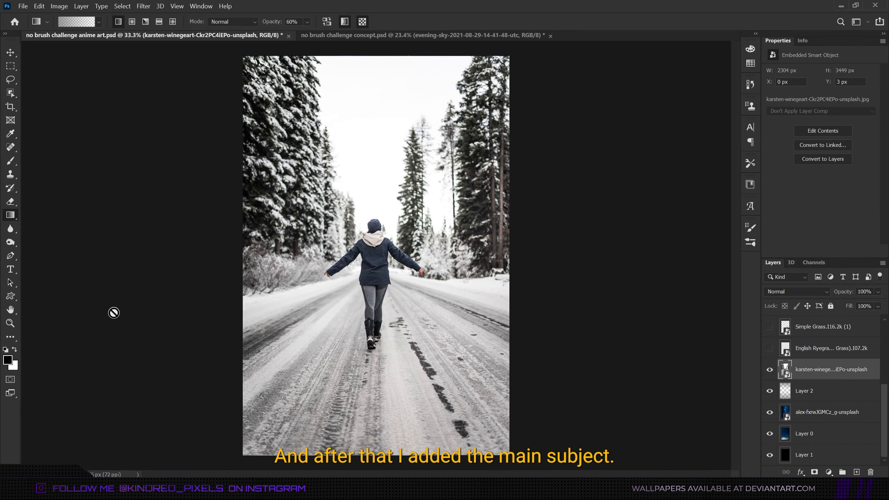
{"action": "left_click", "coordinate": [14, 256]}
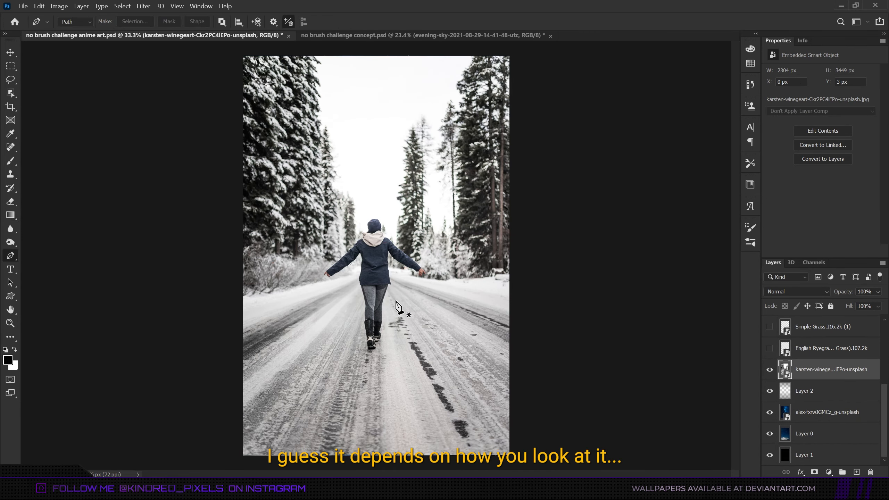
{"action": "scroll", "coordinate": [376, 282], "scroll_direction": "up", "scroll_amount": 5}
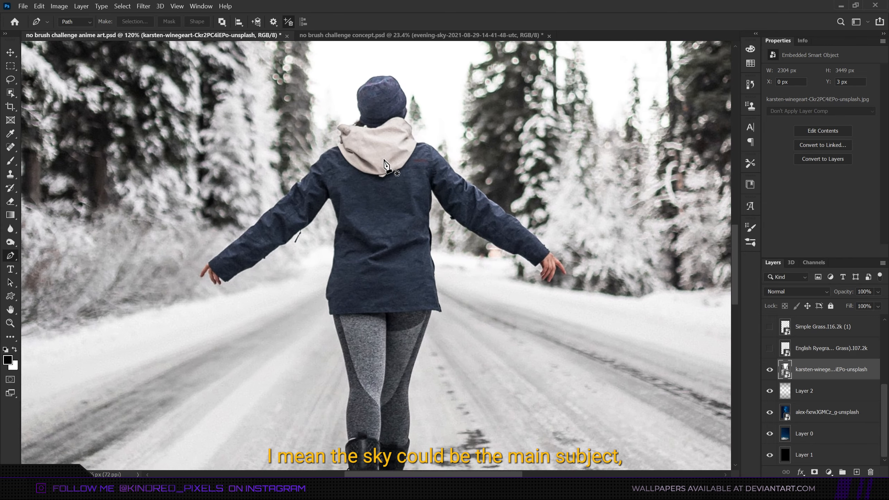
{"action": "scroll", "coordinate": [384, 164], "scroll_direction": "up", "scroll_amount": 3}
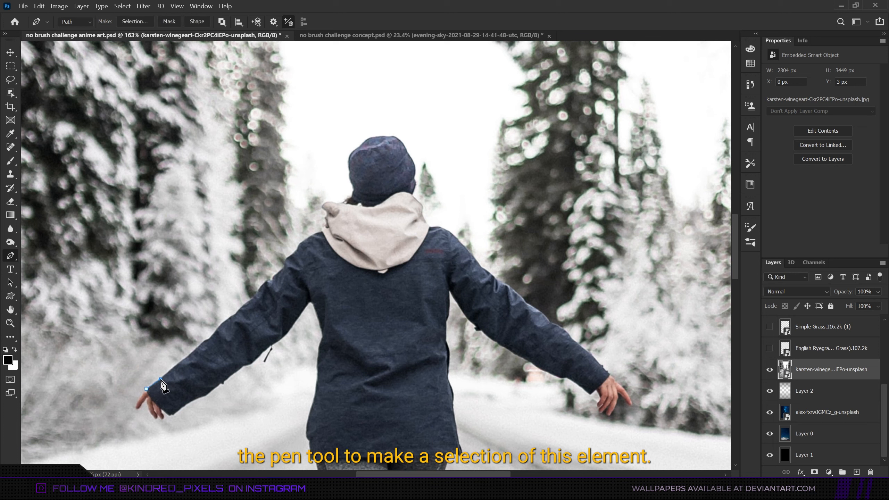
{"action": "left_click", "coordinate": [188, 357]}
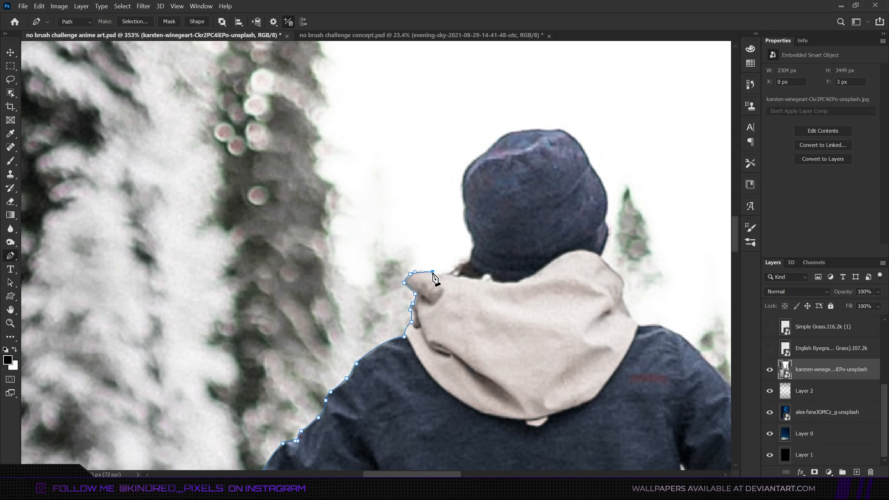
{"action": "left_click", "coordinate": [555, 224]}
{"action": "left_click", "coordinate": [569, 182]}
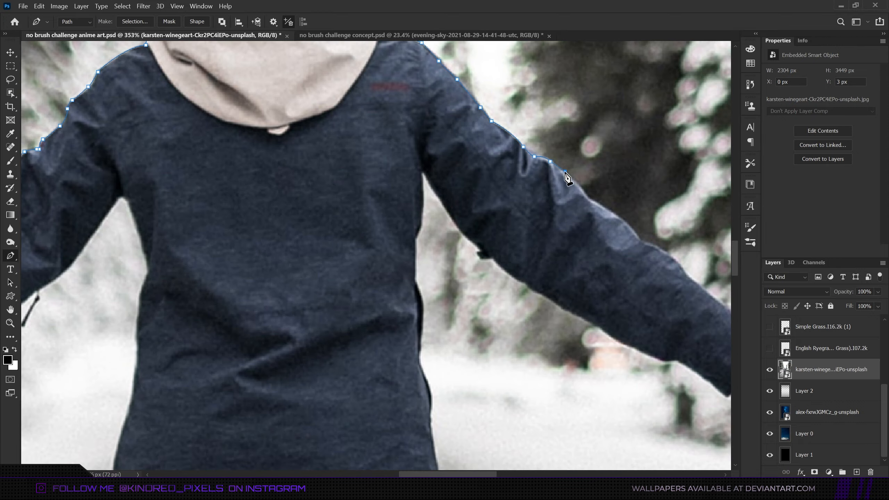
{"action": "left_click_drag", "start_coordinate": [641, 235], "coordinate": [647, 242]}
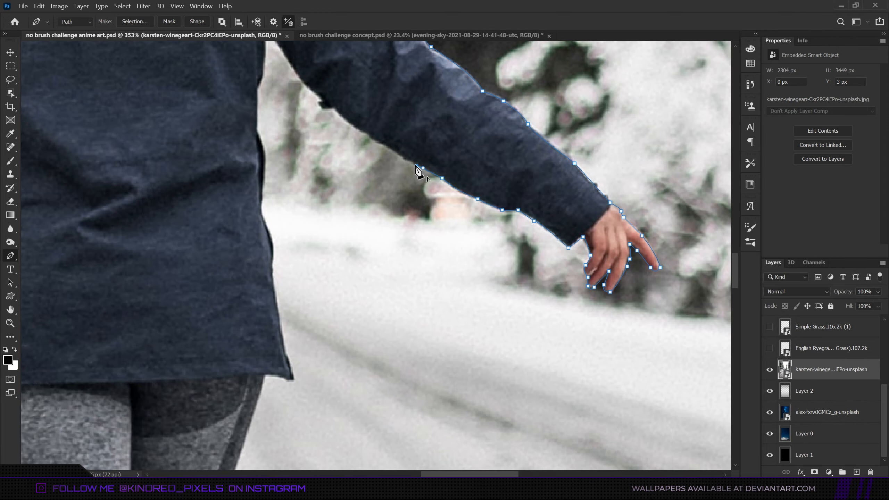
{"action": "left_click", "coordinate": [297, 117]}
{"action": "left_click", "coordinate": [279, 268]}
{"action": "left_click", "coordinate": [218, 195]}
{"action": "left_click_drag", "start_coordinate": [204, 235], "coordinate": [206, 245]}
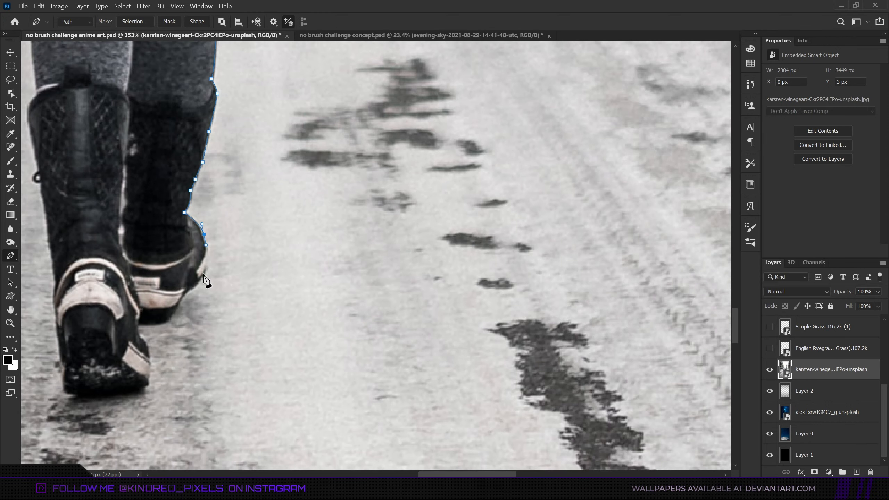
{"action": "left_click", "coordinate": [205, 275]}
{"action": "left_click", "coordinate": [139, 334]}
{"action": "left_click", "coordinate": [75, 324]}
{"action": "left_click", "coordinate": [159, 293]}
{"action": "left_click", "coordinate": [246, 377]}
{"action": "left_click", "coordinate": [267, 248]}
{"action": "left_click", "coordinate": [244, 173]}
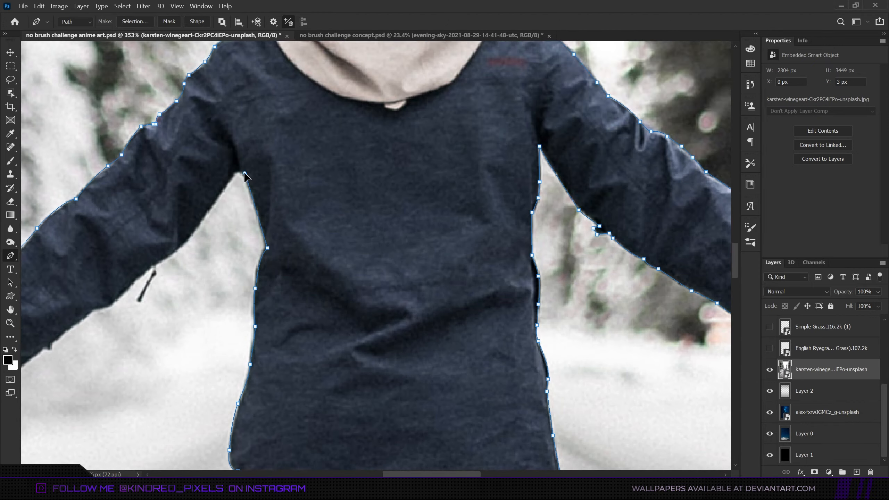
{"action": "left_click", "coordinate": [340, 251]}
{"action": "left_click", "coordinate": [273, 307]}
{"action": "left_click", "coordinate": [259, 310]}
{"action": "left_click", "coordinate": [232, 329]}
{"action": "left_click", "coordinate": [243, 309]}
{"action": "left_click", "coordinate": [218, 326]}
{"action": "left_click", "coordinate": [199, 311]}
{"action": "left_click", "coordinate": [204, 332]}
Convert the traced path around the woman into a selection.
{"action": "key", "text": "ctrl+0"}
{"action": "right_click", "coordinate": [323, 224]}
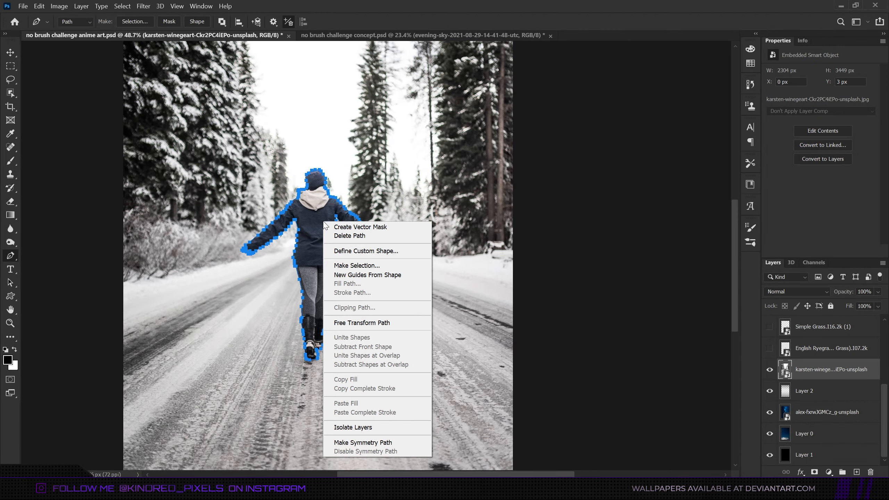
{"action": "left_click", "coordinate": [376, 265]}
{"action": "key", "text": "Return"}
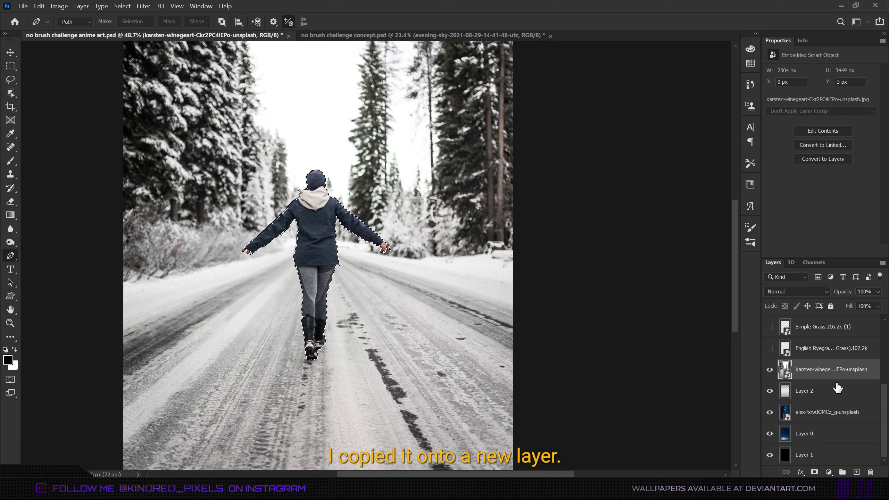
Hide the original road photo and move the cut-out woman lower onto the clouds.
{"action": "left_click", "coordinate": [769, 391]}
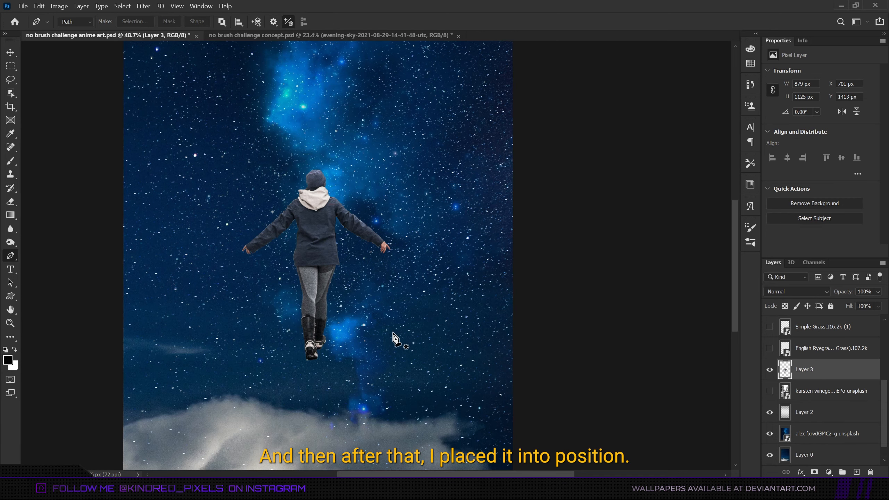
{"action": "scroll", "coordinate": [398, 340], "scroll_direction": "down", "scroll_amount": 3}
{"action": "key", "text": "ctrl+t"}
{"action": "left_click_drag", "start_coordinate": [398, 296], "coordinate": [405, 351]}
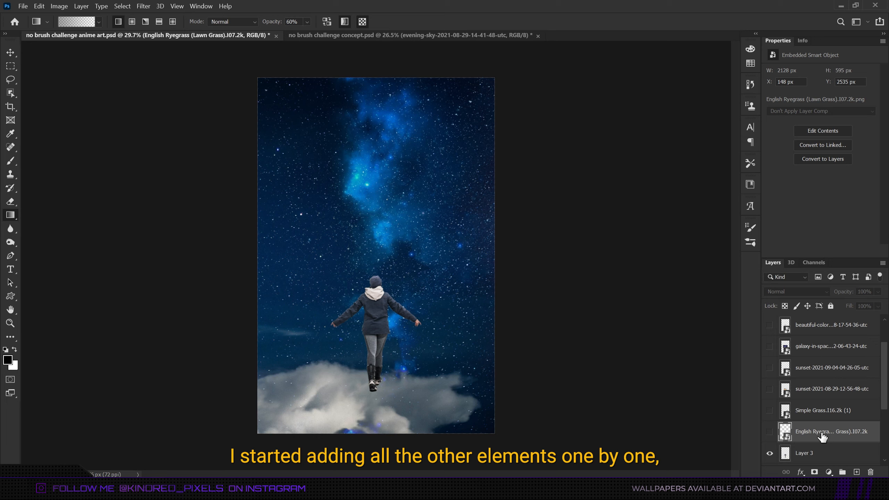
Show the English Ryegrass layer and enlarge its copy to cover the bottom of the canvas.
{"action": "left_click", "coordinate": [769, 434]}
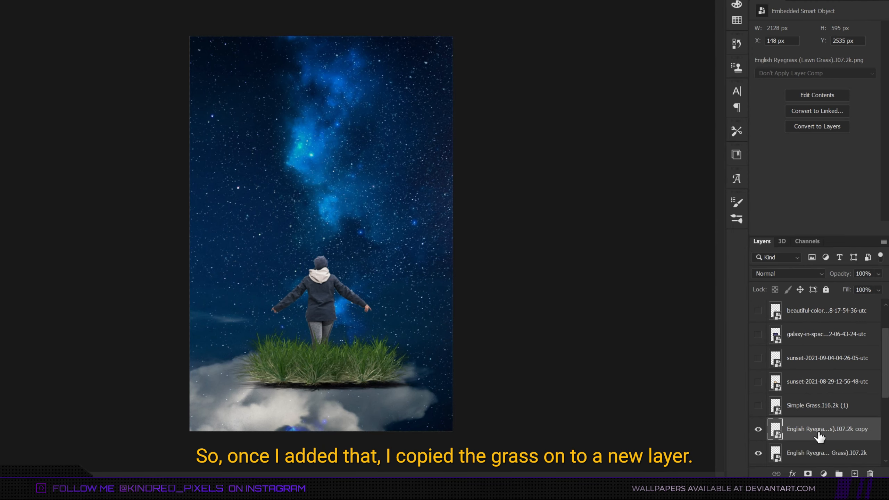
{"action": "key", "text": "ctrl+t"}
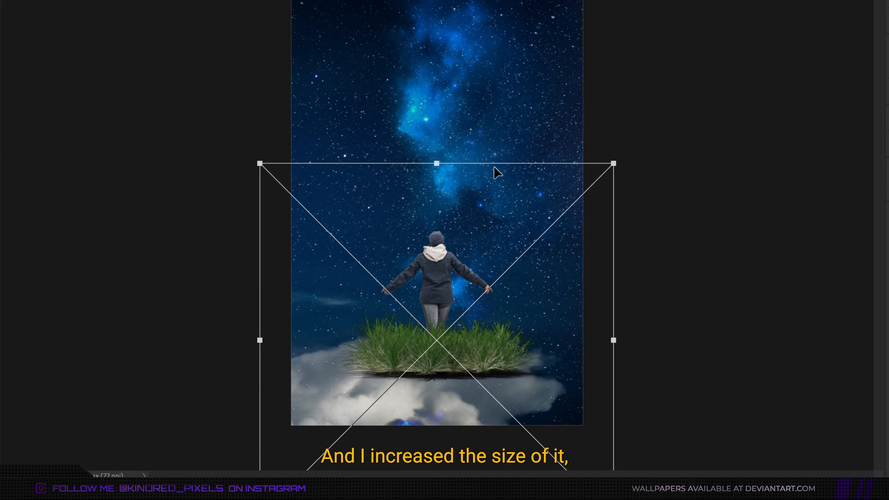
{"action": "left_click_drag", "start_coordinate": [495, 170], "coordinate": [527, 309]}
{"action": "left_click_drag", "start_coordinate": [667, 111], "coordinate": [777, 0]}
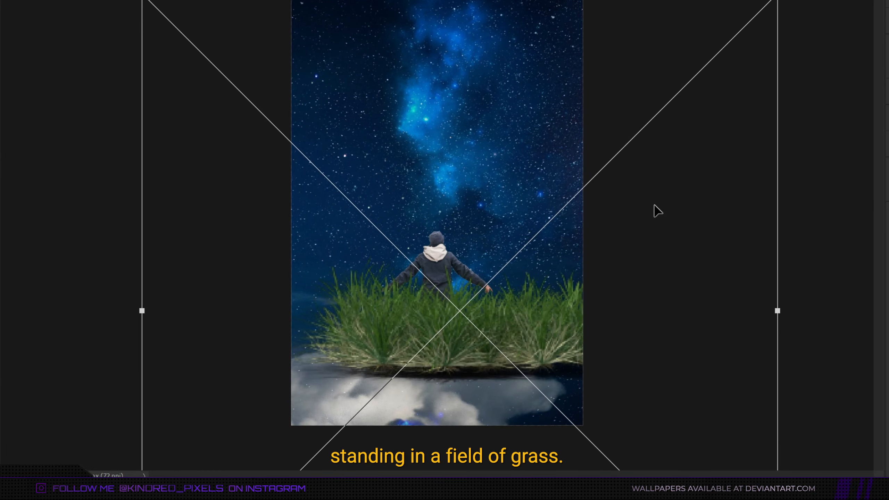
{"action": "left_click_drag", "start_coordinate": [655, 208], "coordinate": [605, 255]}
{"action": "left_click_drag", "start_coordinate": [728, 36], "coordinate": [780, 0]}
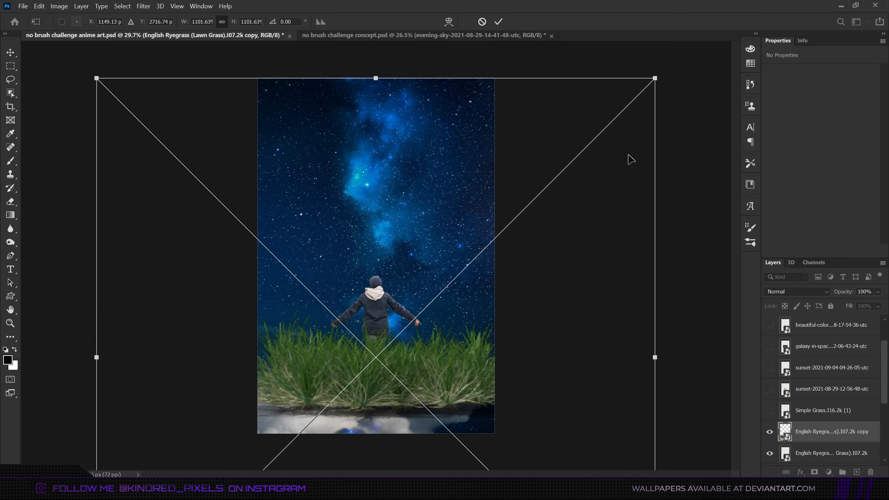
{"action": "left_click_drag", "start_coordinate": [589, 233], "coordinate": [571, 249]}
{"action": "left_click_drag", "start_coordinate": [659, 305], "coordinate": [661, 309]}
{"action": "key", "text": "Return"}
{"action": "scroll", "coordinate": [443, 385], "scroll_direction": "down", "scroll_amount": 1}
{"action": "scroll", "coordinate": [444, 384], "scroll_direction": "up", "scroll_amount": 2}
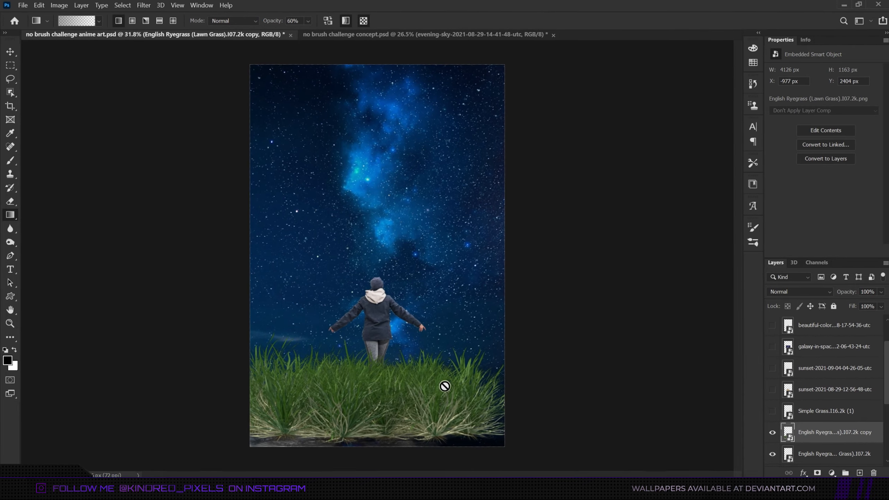
Duplicate the grass copy and scale and reposition the new copy to fill more of the canvas bottom.
{"action": "key", "text": "ctrl+j"}
{"action": "key", "text": "ctrl+t"}
{"action": "left_click_drag", "start_coordinate": [611, 190], "coordinate": [637, 205]}
{"action": "left_click_drag", "start_coordinate": [683, 104], "coordinate": [699, 92]}
{"action": "left_click_drag", "start_coordinate": [568, 251], "coordinate": [651, 250]}
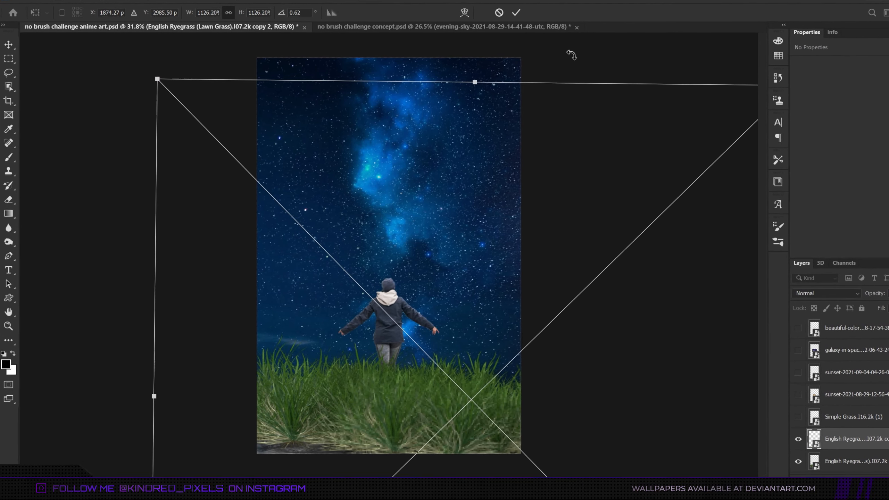
{"action": "left_click_drag", "start_coordinate": [566, 57], "coordinate": [552, 53]}
{"action": "left_click_drag", "start_coordinate": [619, 282], "coordinate": [617, 274]}
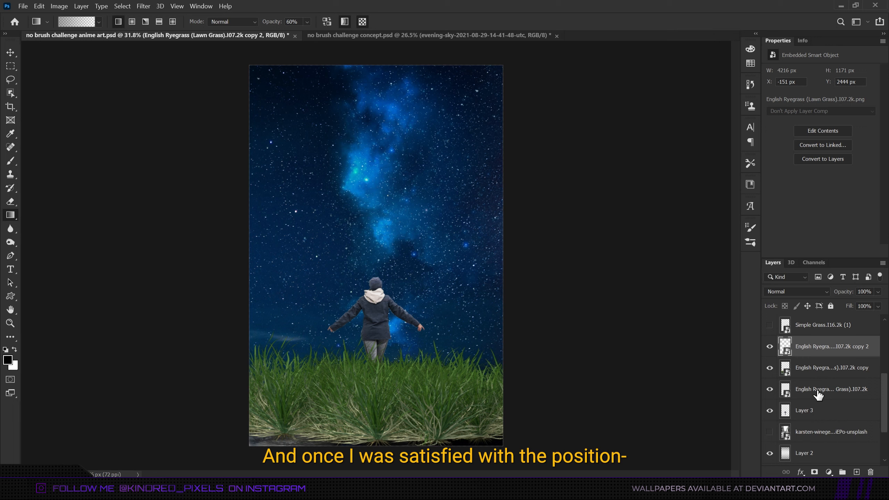
Group the three English Ryegrass layers and name the group grass.
{"action": "left_click", "coordinate": [818, 393]}
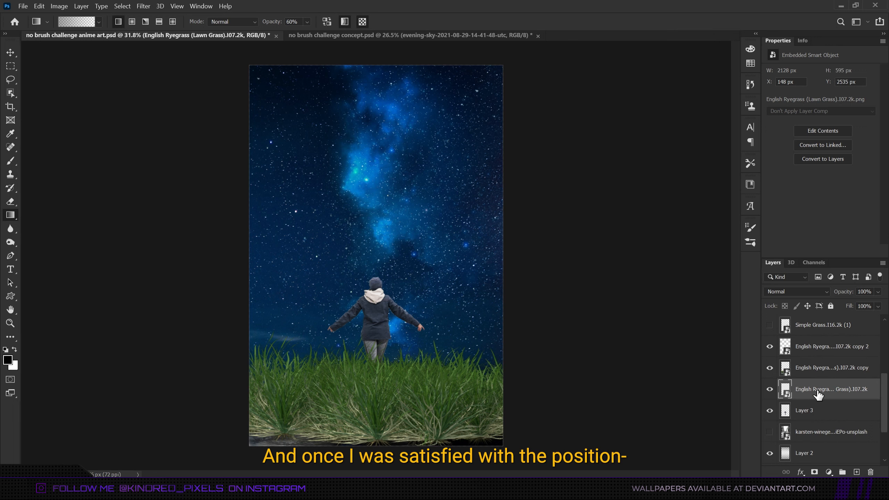
{"action": "left_click", "coordinate": [826, 350], "text": "shift"}
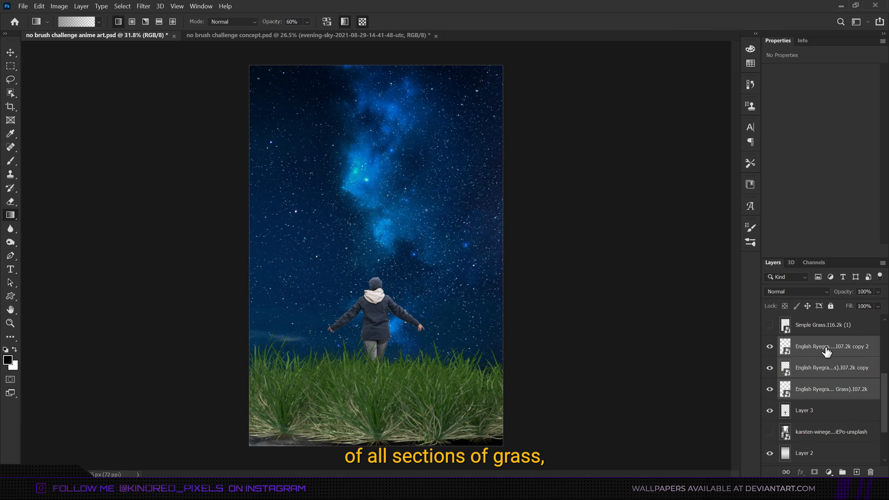
{"action": "key", "text": "ctrl+g"}
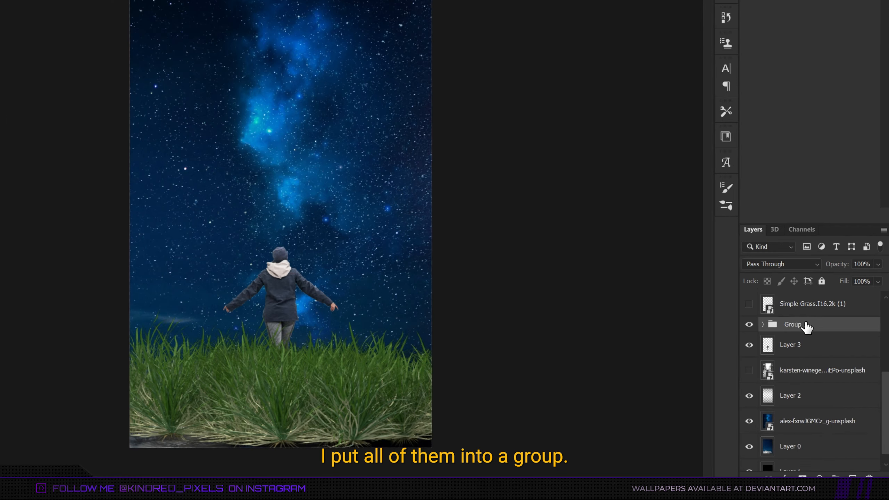
{"action": "type", "text": "grass"}
{"action": "key", "text": "Return"}
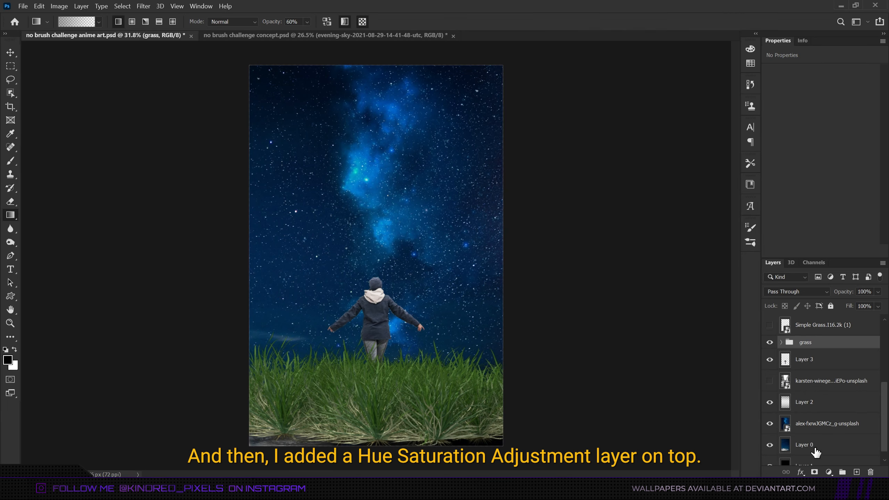
Add a Hue/Saturation adjustment layer above the grass group and clip it to the group.
{"action": "left_click", "coordinate": [819, 477]}
{"action": "left_click", "coordinate": [835, 371]}
{"action": "right_click", "coordinate": [831, 346]}
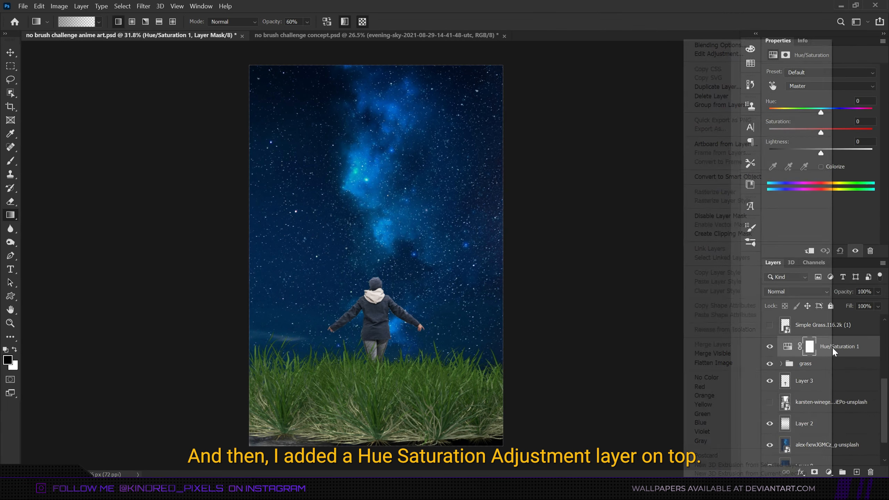
{"action": "left_click", "coordinate": [747, 233]}
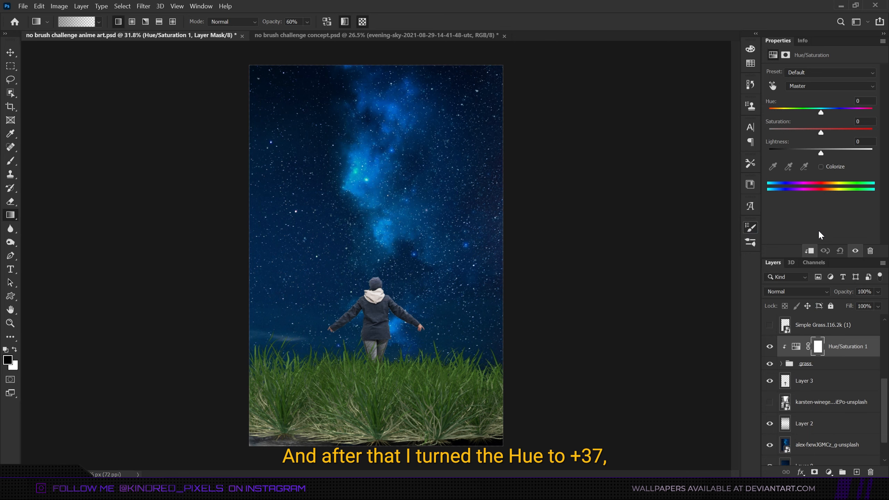
Set the adjustment's Hue to +37, Saturation to -45 and Lightness to -72.
{"action": "left_click_drag", "start_coordinate": [820, 112], "coordinate": [820, 113]}
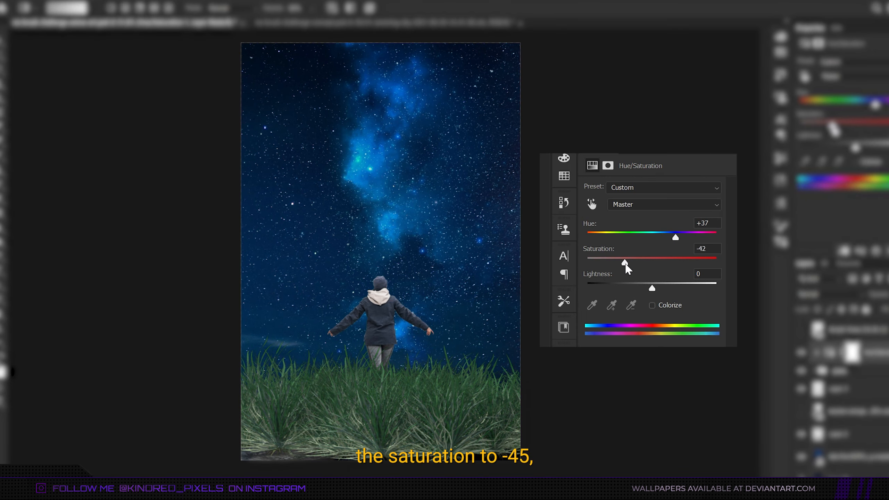
{"action": "left_click_drag", "start_coordinate": [650, 289], "coordinate": [611, 296]}
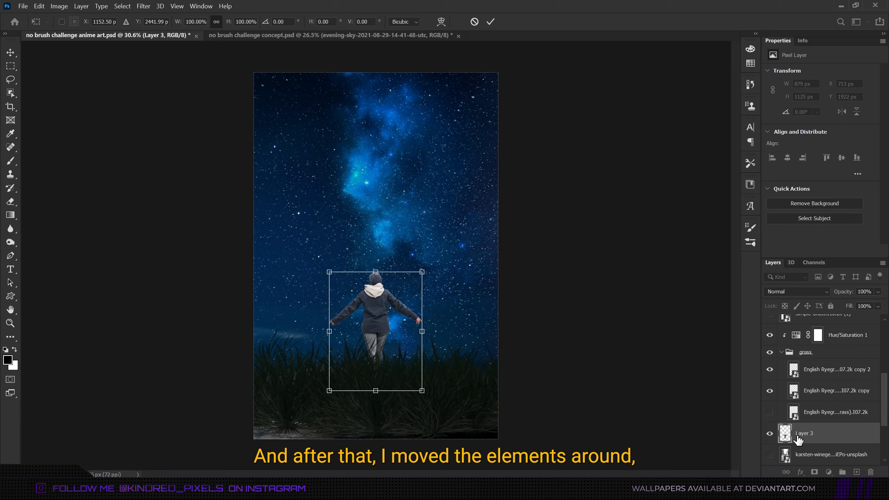
{"action": "key", "text": "Return"}
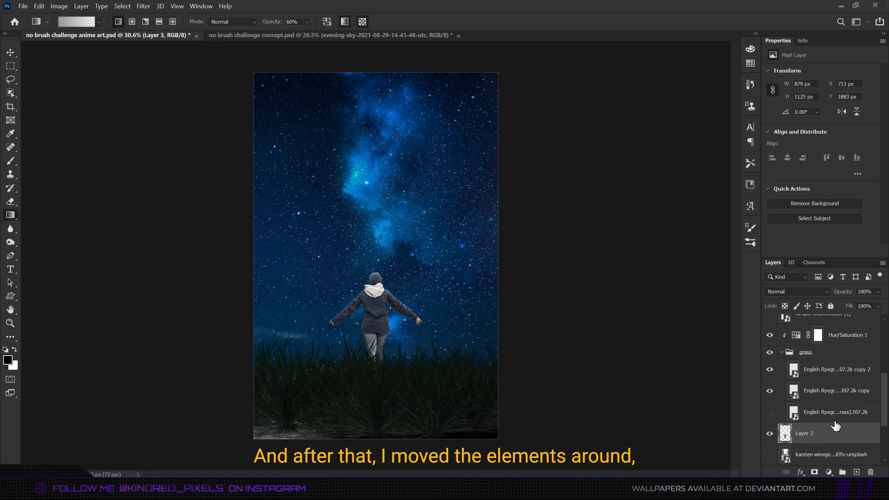
Enlarge and reposition the top grass copy inside the group.
{"action": "left_click", "coordinate": [835, 371]}
{"action": "key", "text": "ctrl+t"}
{"action": "left_click_drag", "start_coordinate": [141, 97], "coordinate": [97, 56]}
{"action": "left_click_drag", "start_coordinate": [482, 352], "coordinate": [485, 367]}
{"action": "key", "text": "Return"}
Enlarge and slightly rotate the middle grass copy to cover the bottom of the canvas.
{"action": "left_click", "coordinate": [811, 399]}
{"action": "key", "text": "ctrl+t"}
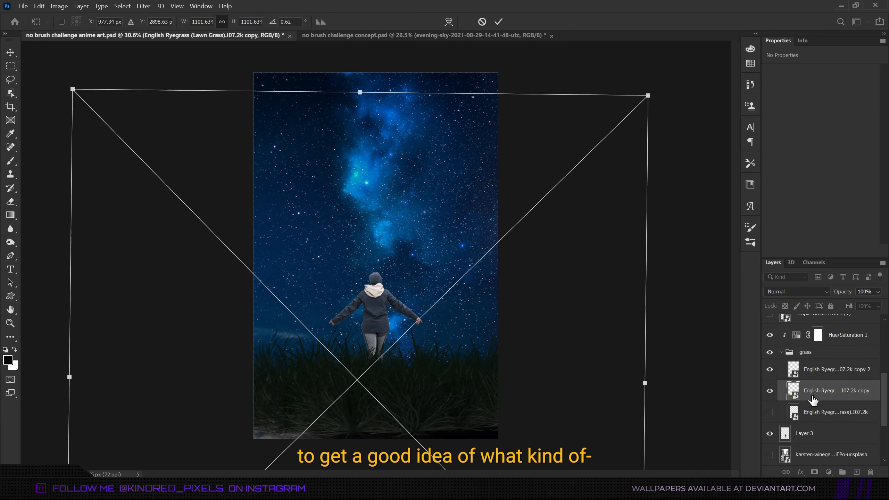
{"action": "left_click_drag", "start_coordinate": [359, 91], "coordinate": [359, 55]}
{"action": "left_click_drag", "start_coordinate": [391, 255], "coordinate": [391, 268]}
{"action": "left_click_drag", "start_coordinate": [686, 345], "coordinate": [686, 351]}
{"action": "mouse_move", "coordinate": [572, 381]}
{"action": "left_mouse_down"}
{"action": "mouse_move", "coordinate": [532, 375]}
{"action": "mouse_move", "coordinate": [562, 380]}
{"action": "left_mouse_up"}
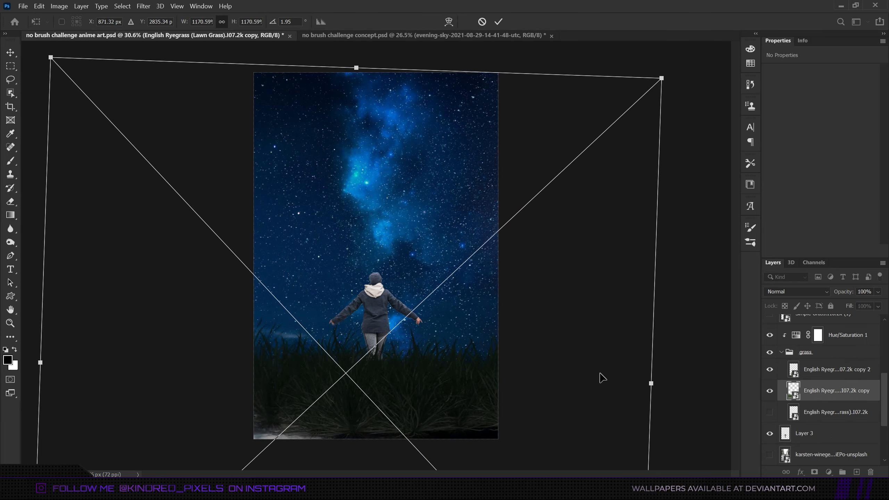
{"action": "left_click_drag", "start_coordinate": [694, 376], "coordinate": [693, 381]}
{"action": "key", "text": "Return"}
Show the original grass layer, move it below the woman's layer and nudge it slightly upward.
{"action": "left_click", "coordinate": [811, 414]}
{"action": "left_click", "coordinate": [767, 413]}
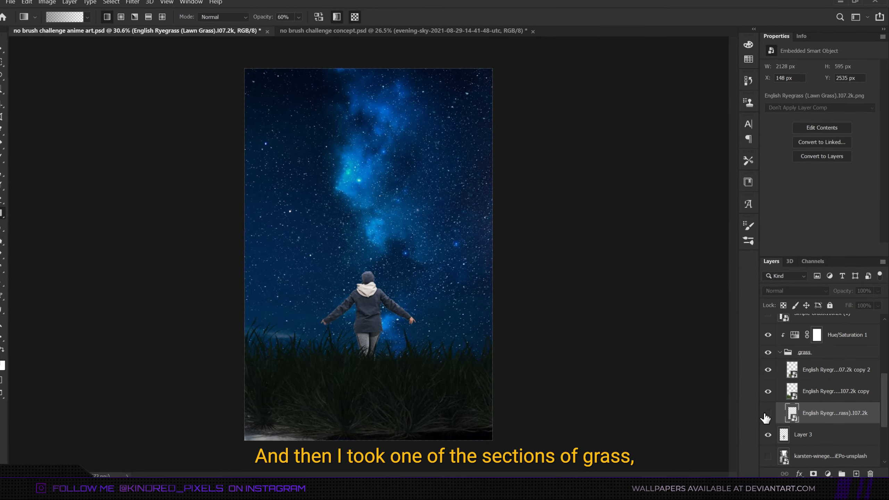
{"action": "mouse_move", "coordinate": [809, 416]}
{"action": "left_mouse_down"}
{"action": "mouse_move", "coordinate": [801, 465]}
{"action": "mouse_move", "coordinate": [810, 418]}
{"action": "left_mouse_up"}
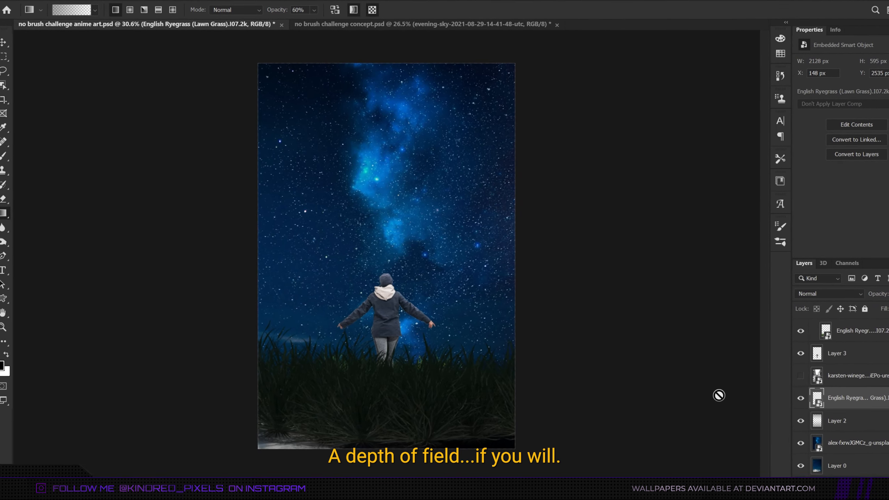
{"action": "key", "text": "ctrl+t"}
{"action": "left_click_drag", "start_coordinate": [398, 339], "coordinate": [398, 333]}
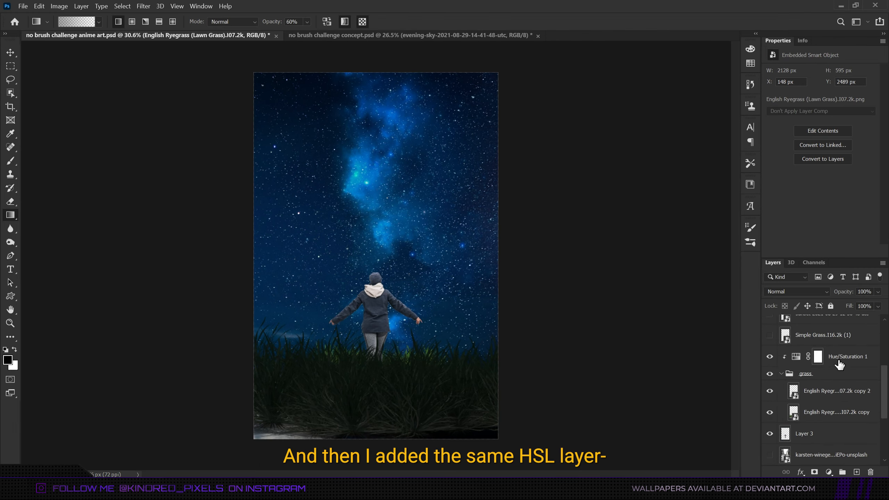
Duplicate the Hue/Saturation adjustment above the original grass layer and clip it to that layer.
{"action": "left_click", "coordinate": [841, 361]}
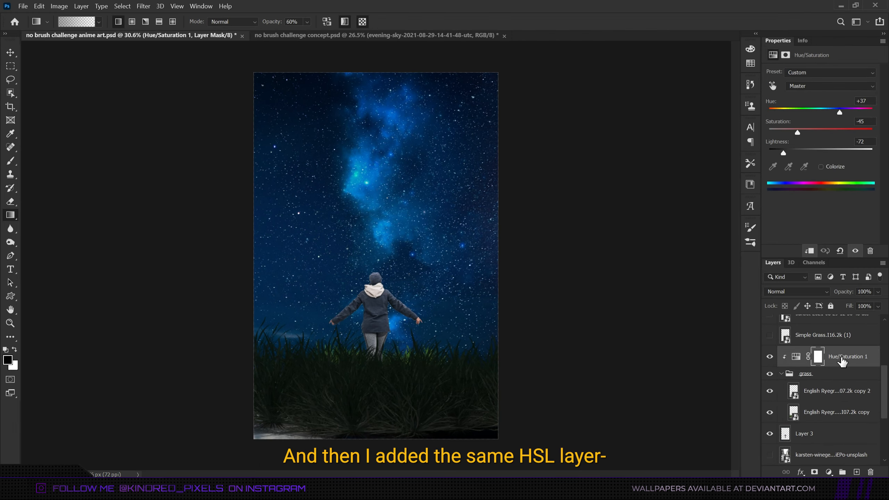
{"action": "left_click_drag", "start_coordinate": [832, 410], "coordinate": [834, 414]}
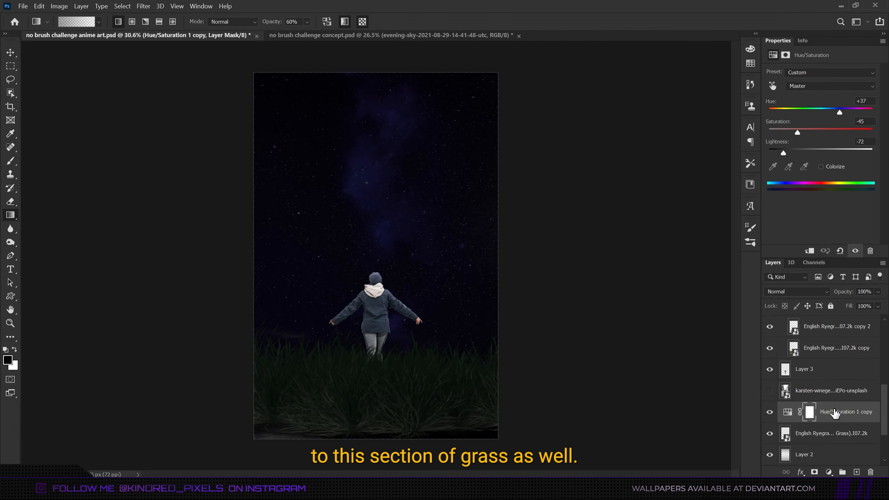
{"action": "right_click", "coordinate": [834, 415]}
{"action": "left_click", "coordinate": [746, 235]}
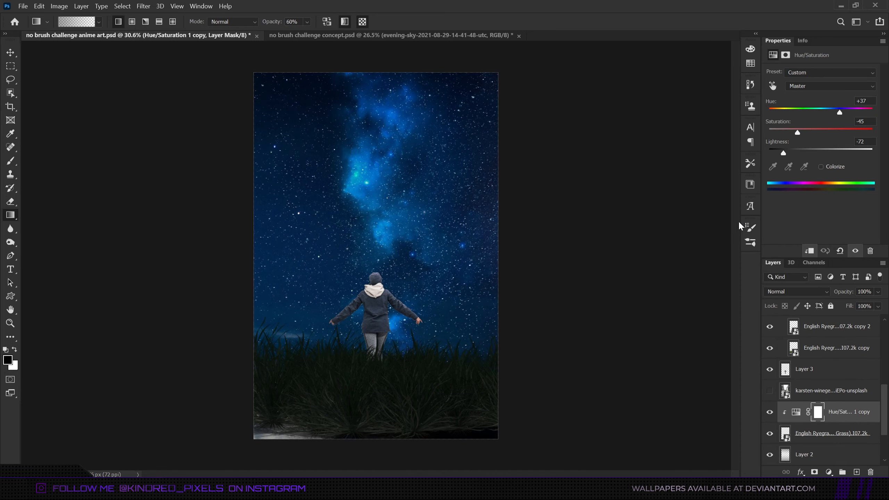
Duplicate the top grass copy in the group and rotate and reposition the new copy.
{"action": "scroll", "coordinate": [807, 355], "scroll_direction": "up", "scroll_amount": 2}
{"action": "left_click", "coordinate": [816, 378]}
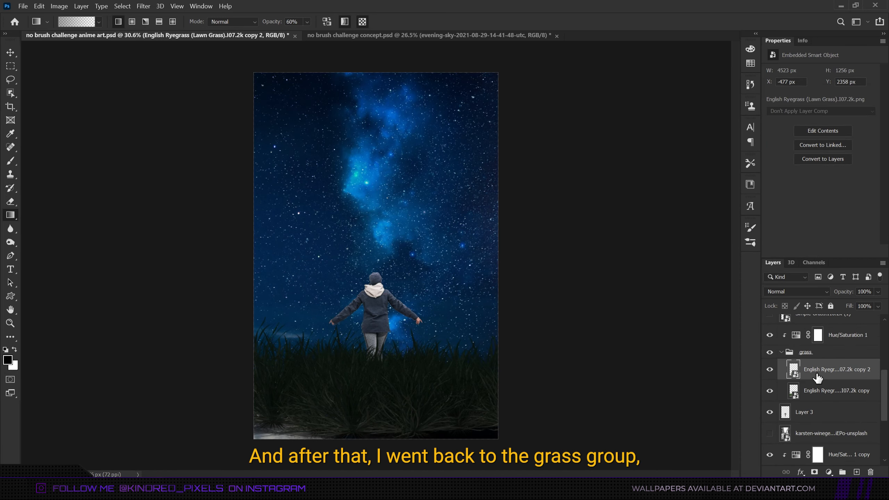
{"action": "left_click", "coordinate": [817, 378]}
{"action": "key", "text": "ctrl+t"}
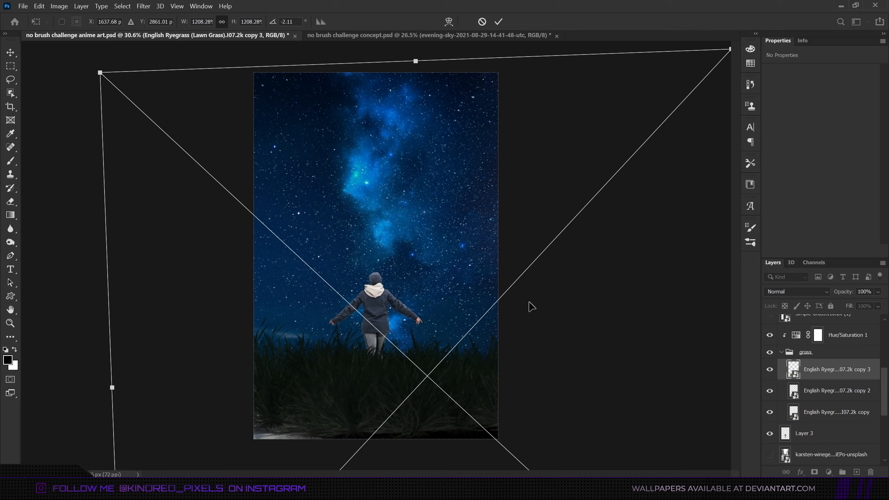
{"action": "left_click_drag", "start_coordinate": [529, 302], "coordinate": [562, 224]}
{"action": "key", "text": "Return"}
{"action": "key", "text": "ctrl+t"}
{"action": "left_click_drag", "start_coordinate": [599, 305], "coordinate": [600, 346]}
{"action": "left_click_drag", "start_coordinate": [490, 315], "coordinate": [582, 307]}
{"action": "key", "text": "Return"}
Duplicate another grass copy and rotate it about 12 degrees to vary the grass.
{"action": "key", "text": "ctrl+t"}
{"action": "key", "text": "Return"}
{"action": "left_click_drag", "start_coordinate": [827, 373], "coordinate": [827, 382]}
{"action": "key", "text": "ctrl+t"}
{"action": "left_click_drag", "start_coordinate": [598, 316], "coordinate": [657, 329]}
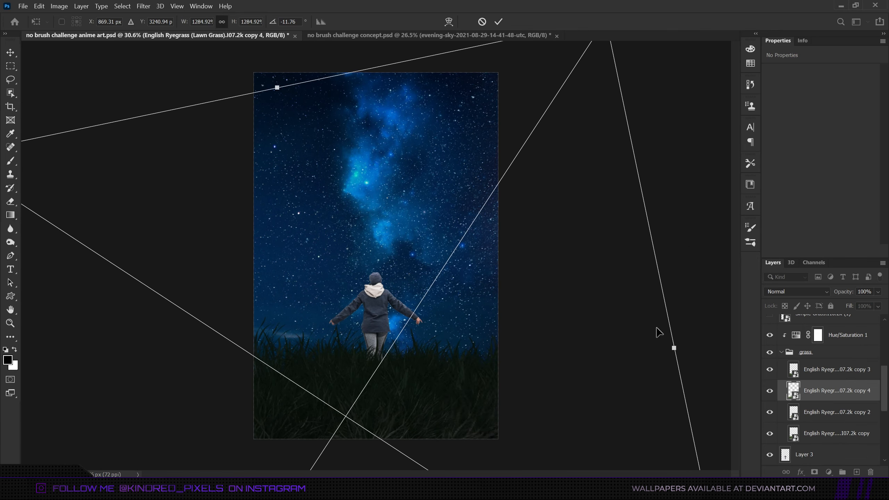
{"action": "key", "text": "Return"}
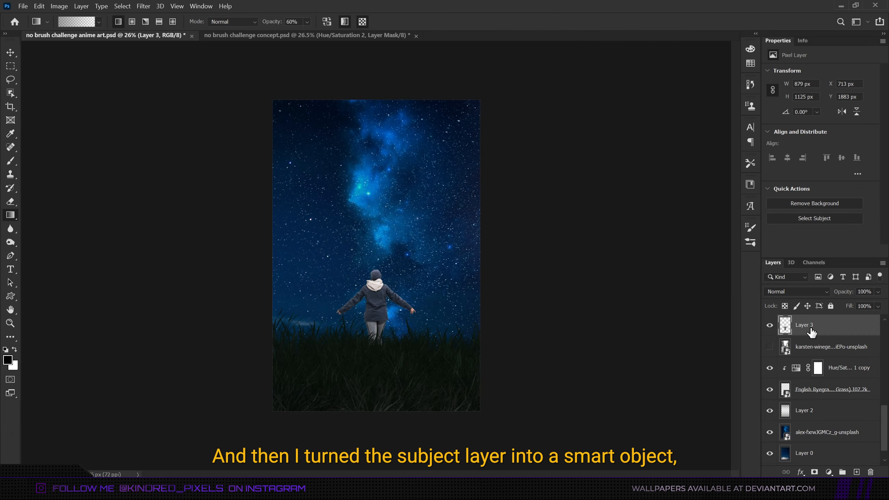
Convert the woman's layer into a smart object, then scale it to about 102% with a slight rotation.
{"action": "right_click", "coordinate": [791, 296]}
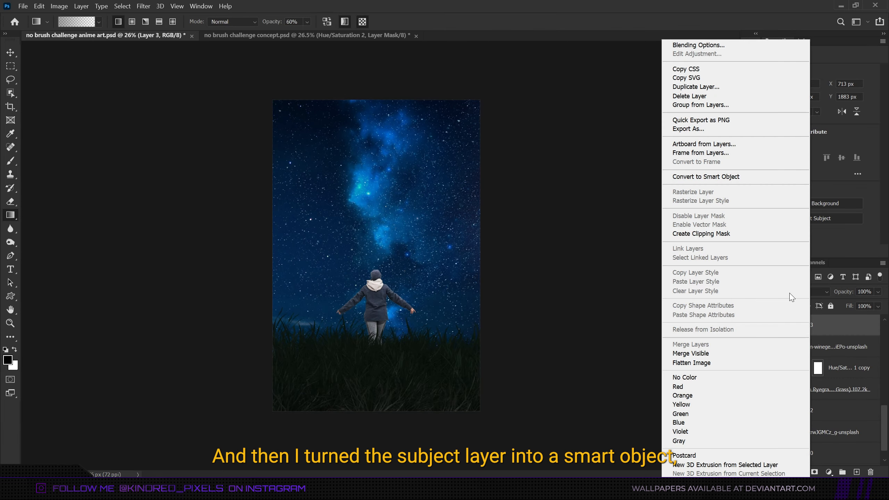
{"action": "left_click", "coordinate": [710, 177]}
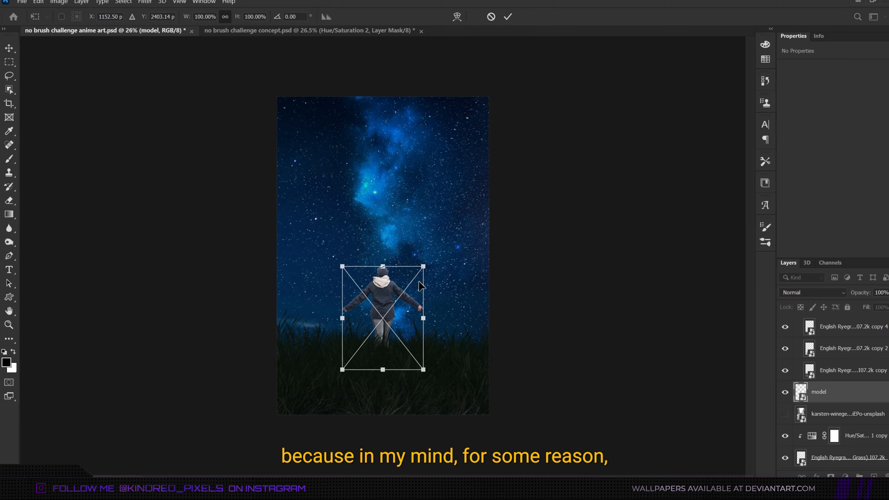
{"action": "left_click_drag", "start_coordinate": [381, 267], "coordinate": [387, 265]}
{"action": "left_click_drag", "start_coordinate": [464, 346], "coordinate": [464, 349]}
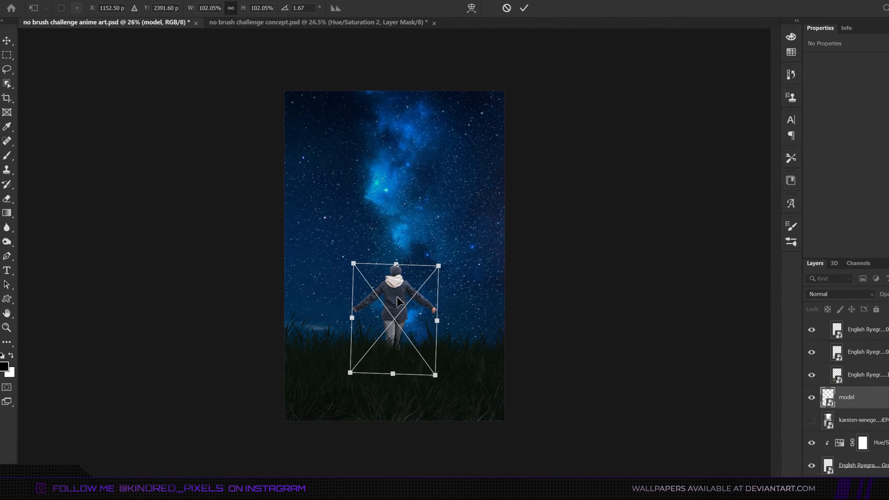
{"action": "key", "text": "Return"}
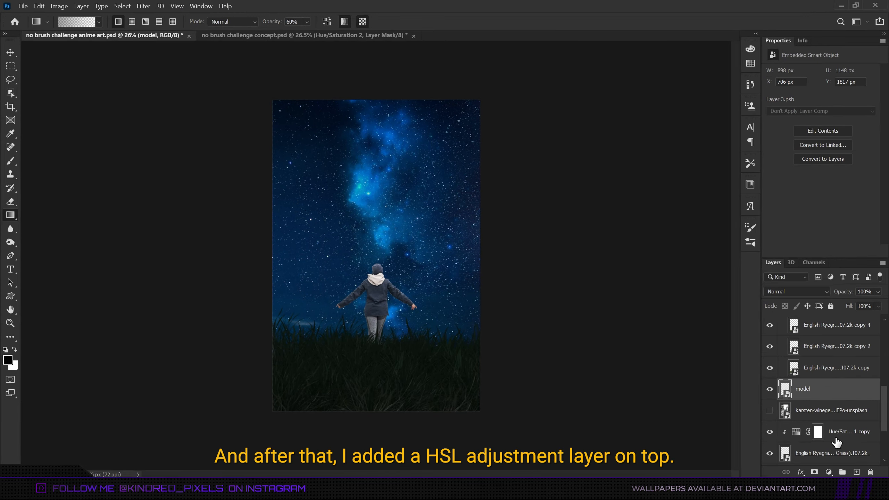
Add a Hue/Saturation adjustment clipped to the woman's layer and set its Lightness to -60.
{"action": "left_click", "coordinate": [829, 471]}
{"action": "left_click", "coordinate": [847, 372]}
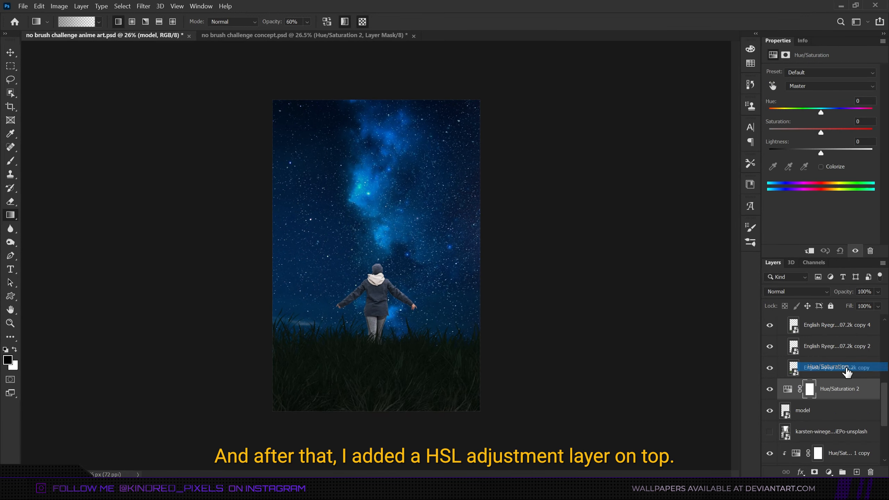
{"action": "right_click", "coordinate": [838, 392]}
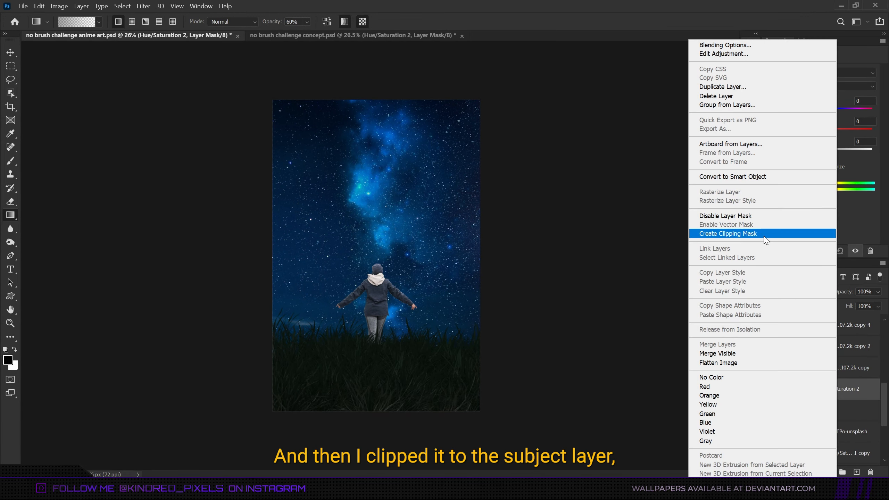
{"action": "left_click", "coordinate": [728, 233]}
{"action": "left_click_drag", "start_coordinate": [820, 153], "coordinate": [806, 154]}
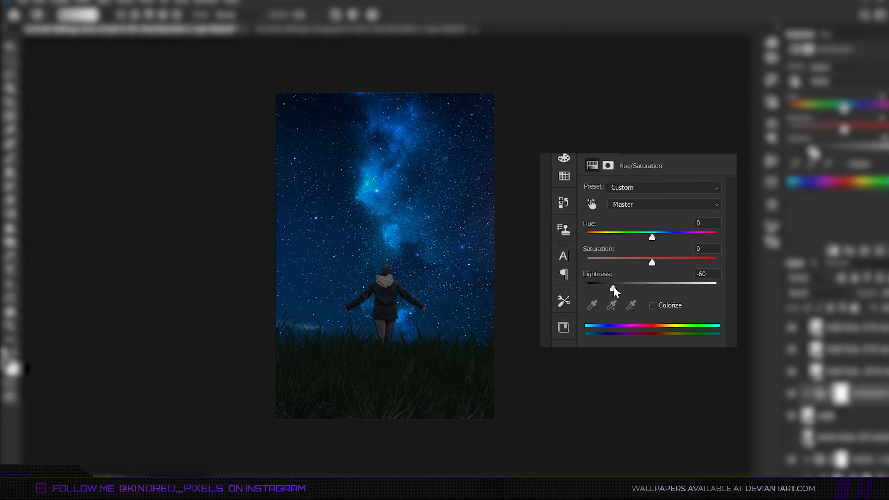
{"action": "left_click_drag", "start_coordinate": [613, 287], "coordinate": [598, 287]}
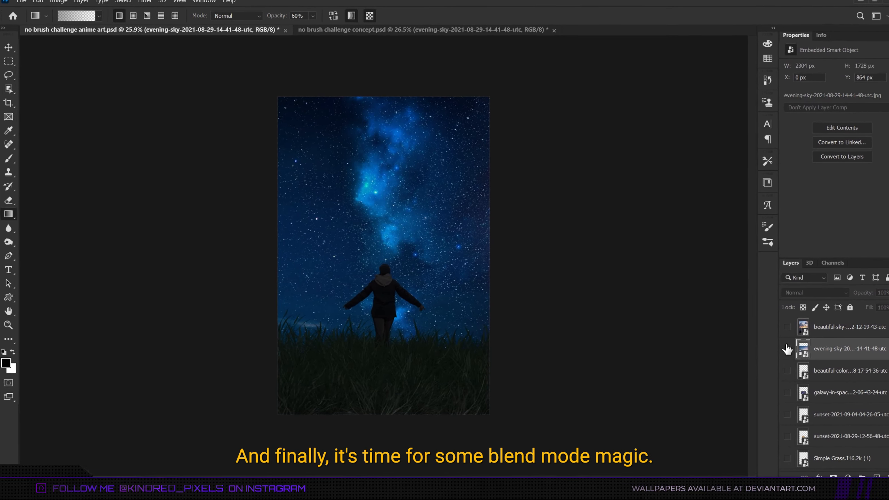
Show the evening sky photo and move its layer just above the gradient layer.
{"action": "left_click", "coordinate": [777, 347]}
{"action": "scroll", "coordinate": [861, 359], "scroll_direction": "down", "scroll_amount": 10}
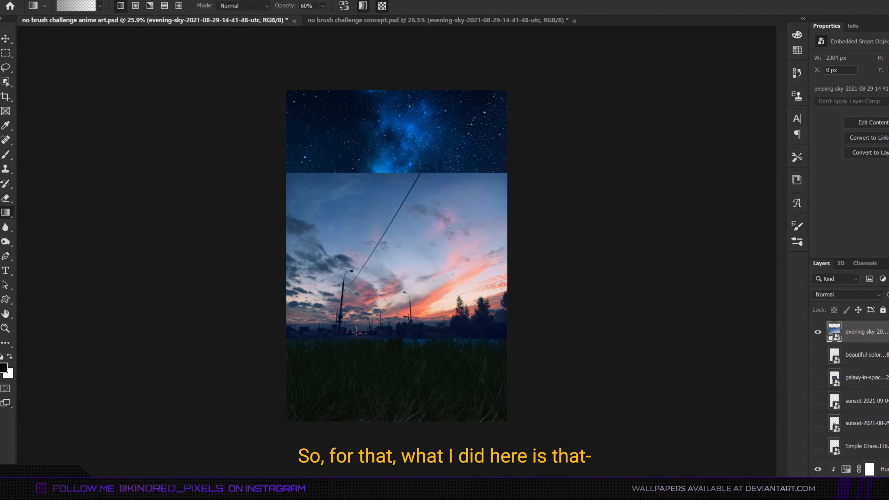
{"action": "left_click_drag", "start_coordinate": [869, 481], "coordinate": [875, 398]}
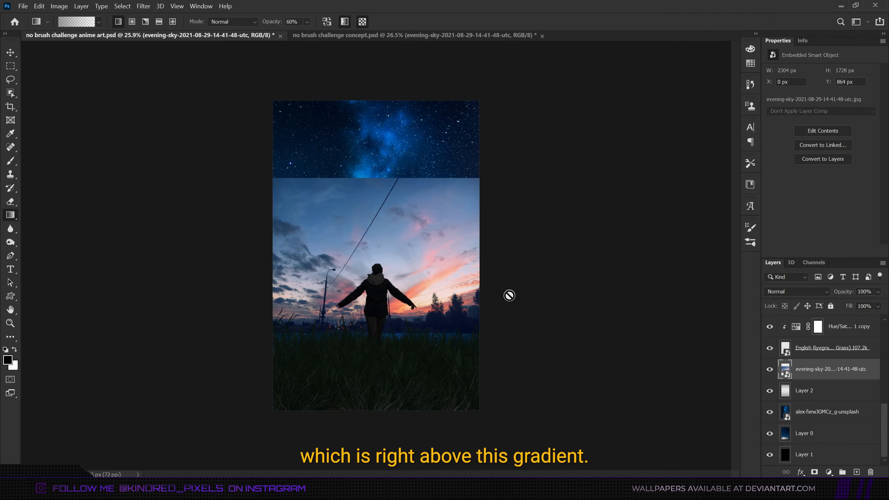
Scale and rotate the evening sky photo to cover the canvas, and set its blend mode to Overlay.
{"action": "key", "text": "ctrl+t"}
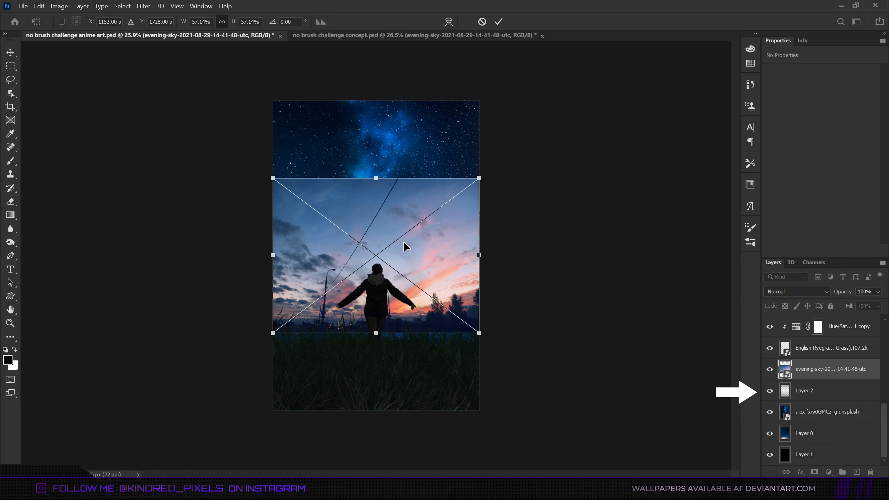
{"action": "left_click_drag", "start_coordinate": [376, 332], "coordinate": [381, 379]}
{"action": "left_click_drag", "start_coordinate": [563, 293], "coordinate": [562, 308]}
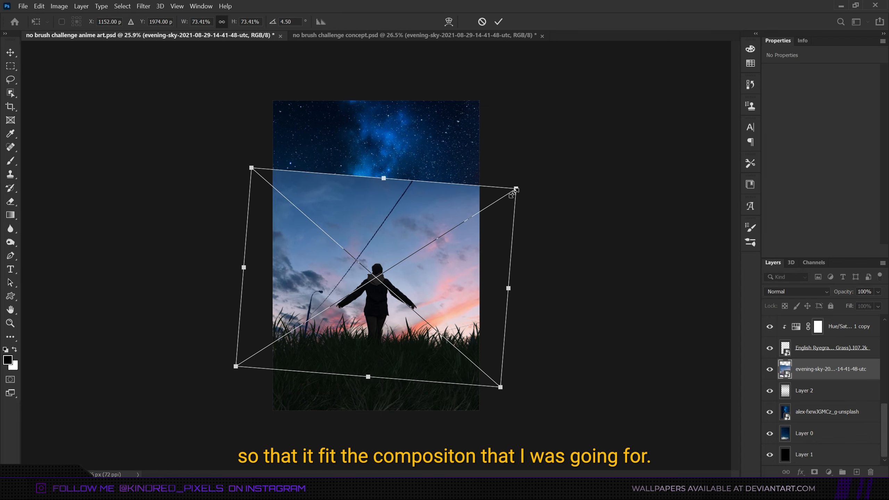
{"action": "left_click_drag", "start_coordinate": [517, 189], "coordinate": [595, 139]}
{"action": "left_click_drag", "start_coordinate": [489, 293], "coordinate": [483, 282]}
{"action": "left_click_drag", "start_coordinate": [619, 281], "coordinate": [619, 267]}
{"action": "left_click_drag", "start_coordinate": [535, 279], "coordinate": [527, 269]}
{"action": "key", "text": "Return"}
{"action": "left_click", "coordinate": [810, 291]}
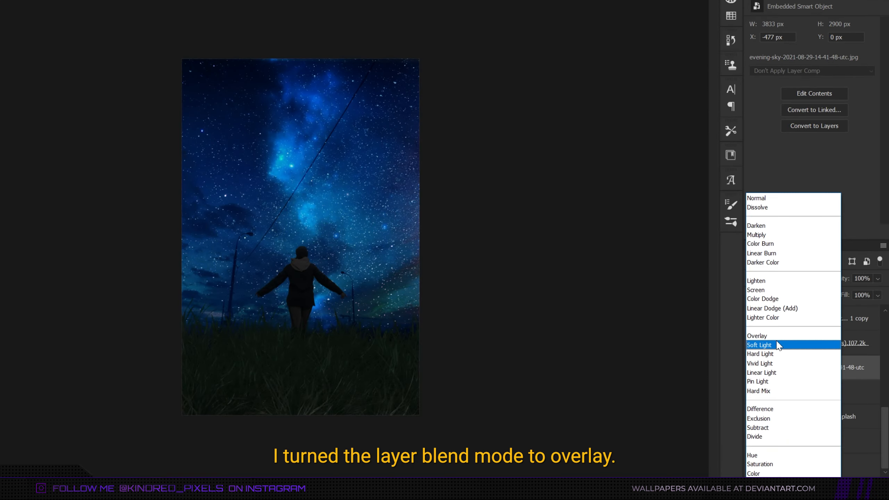
{"action": "left_click", "coordinate": [777, 336]}
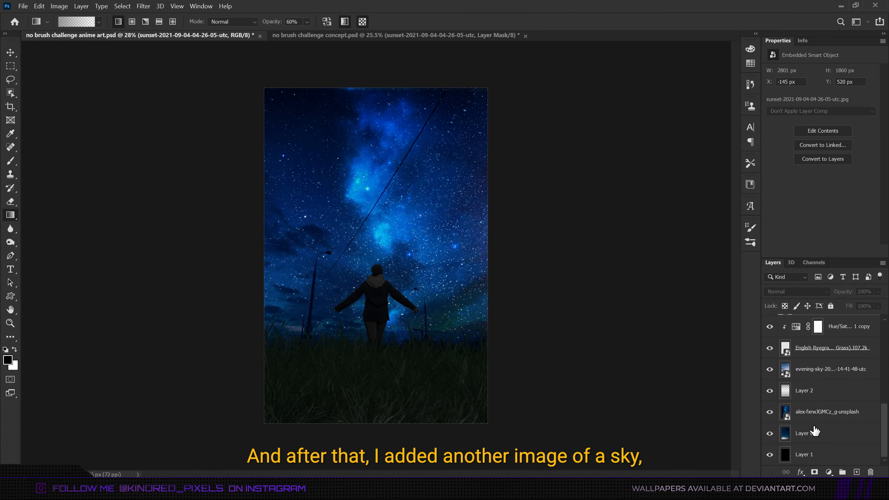
Show the sunset photo above the evening sky layer and scale it up to cover the lower part of the canvas.
{"action": "left_click_drag", "start_coordinate": [813, 327], "coordinate": [813, 379]}
{"action": "left_click", "coordinate": [769, 347]}
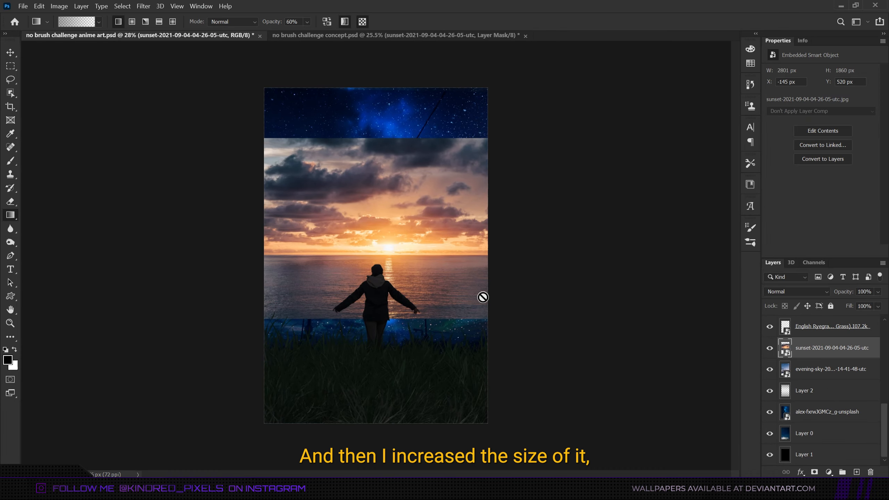
{"action": "key", "text": "ctrl+t"}
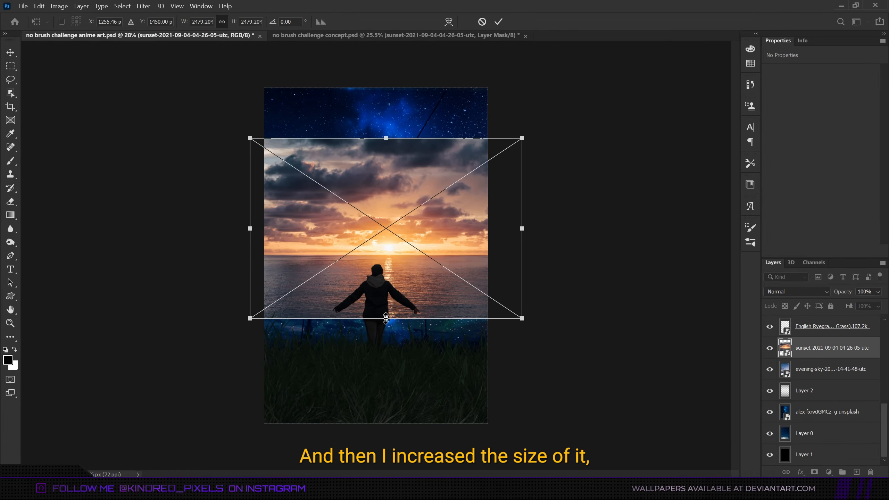
{"action": "left_click_drag", "start_coordinate": [385, 318], "coordinate": [388, 469]}
{"action": "left_click_drag", "start_coordinate": [434, 317], "coordinate": [432, 332]}
{"action": "left_click_drag", "start_coordinate": [384, 152], "coordinate": [402, 121]}
{"action": "left_click_drag", "start_coordinate": [387, 244], "coordinate": [396, 245]}
{"action": "key", "text": "Return"}
Add a layer mask to the sunset photo and fade out its top with black gradients.
{"action": "key", "text": "g"}
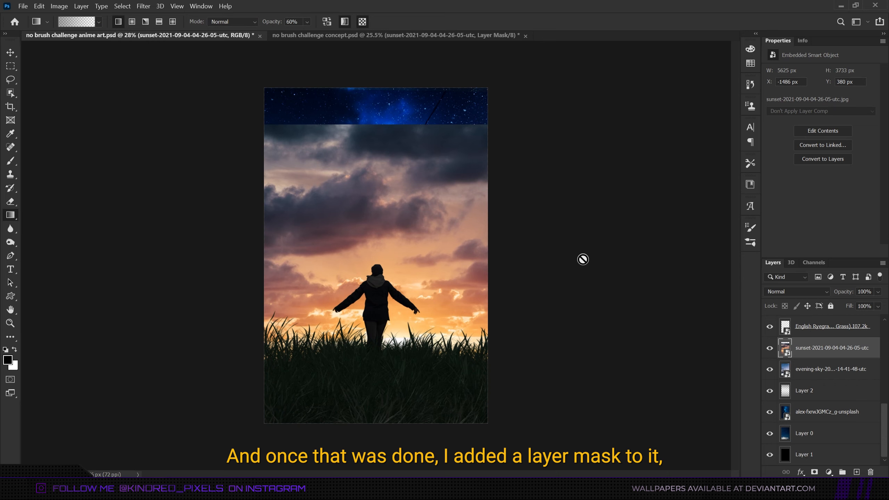
{"action": "left_click", "coordinate": [814, 472]}
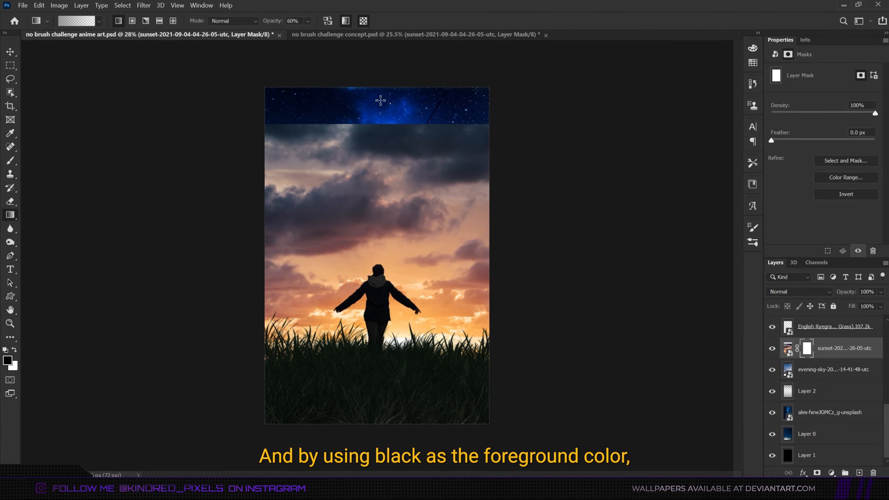
{"action": "left_click_drag", "start_coordinate": [376, 99], "coordinate": [408, 371]}
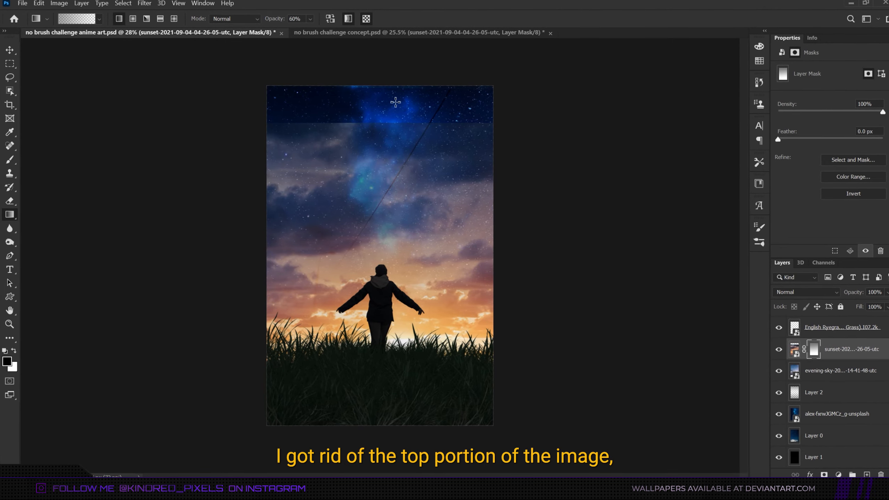
{"action": "left_click_drag", "start_coordinate": [395, 101], "coordinate": [397, 336]}
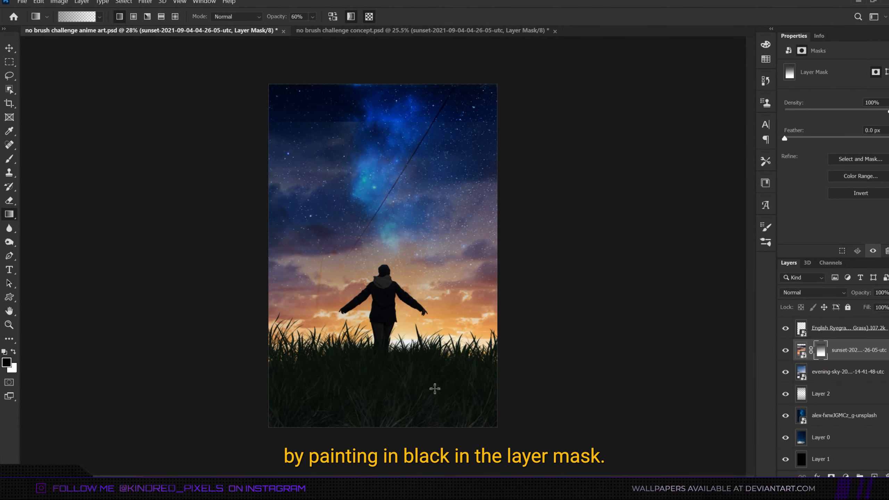
{"action": "left_click_drag", "start_coordinate": [402, 68], "coordinate": [406, 322]}
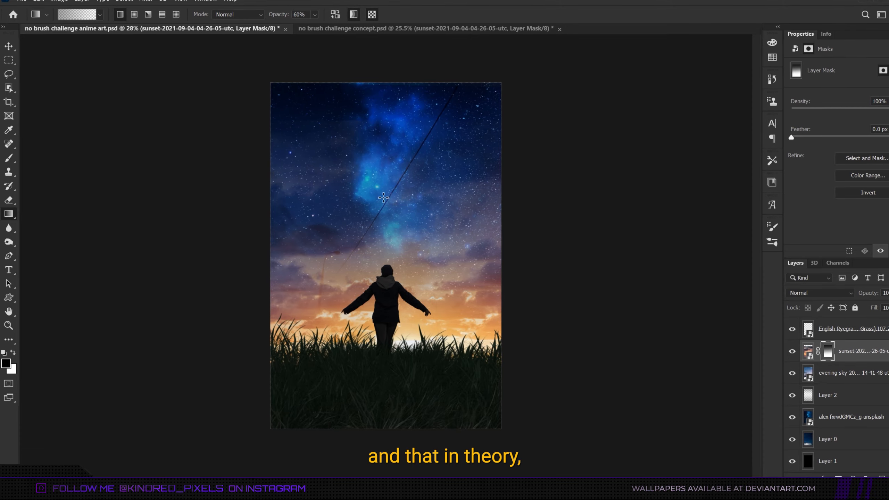
{"action": "left_click_drag", "start_coordinate": [388, 61], "coordinate": [400, 375]}
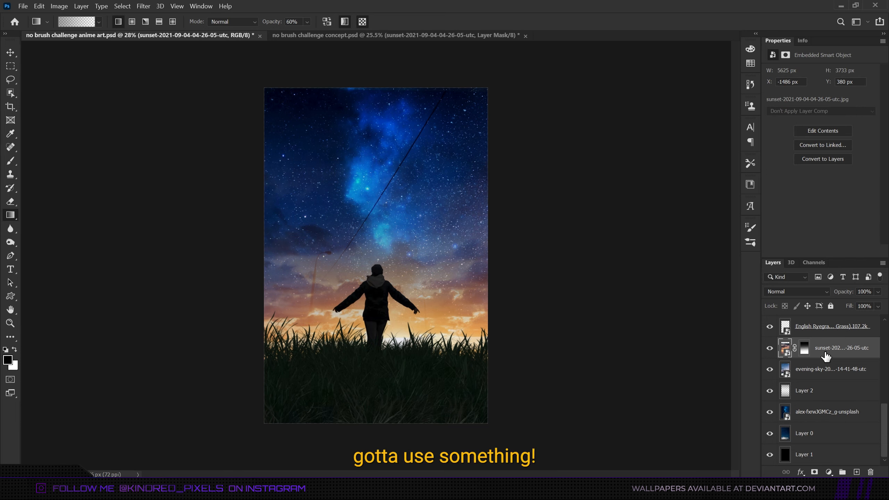
Move the sunset photo down to a Y position of about 2407 px.
{"action": "key", "text": "ctrl+t"}
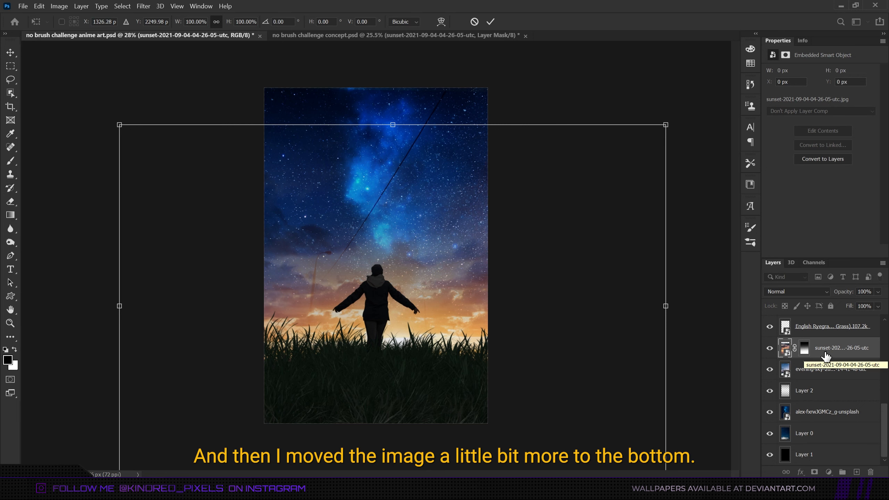
{"action": "key", "text": "shift+Down"}
{"action": "key", "text": "shift+Down"}
{"action": "key", "text": "shift+Down"}
{"action": "key", "text": "shift+Down"}
{"action": "key", "text": "shift+Down"}
{"action": "key", "text": "shift+Down"}
{"action": "key", "text": "shift+Down"}
{"action": "key", "text": "shift+Down"}
{"action": "key", "text": "shift+Down"}
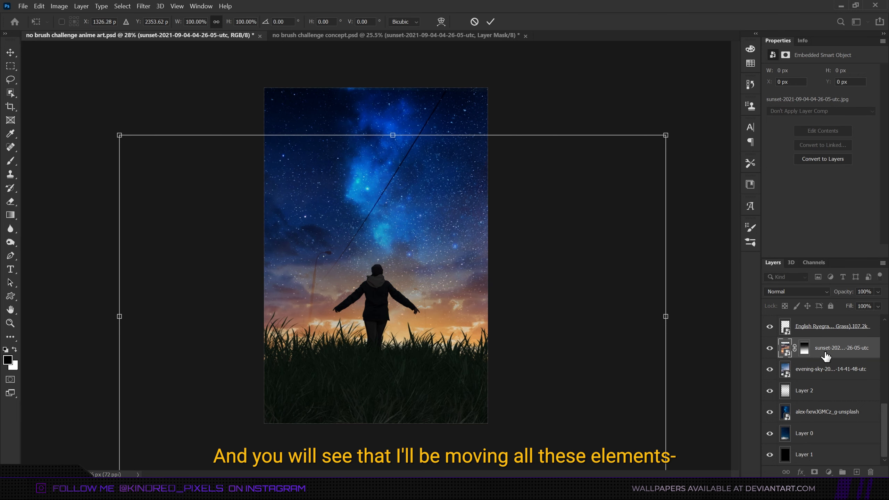
{"action": "key", "text": "shift+Down"}
{"action": "key", "text": "shift+Down"}
{"action": "key", "text": "shift+Down"}
{"action": "key", "text": "shift+Down"}
{"action": "key", "text": "shift+Down"}
{"action": "key", "text": "Return"}
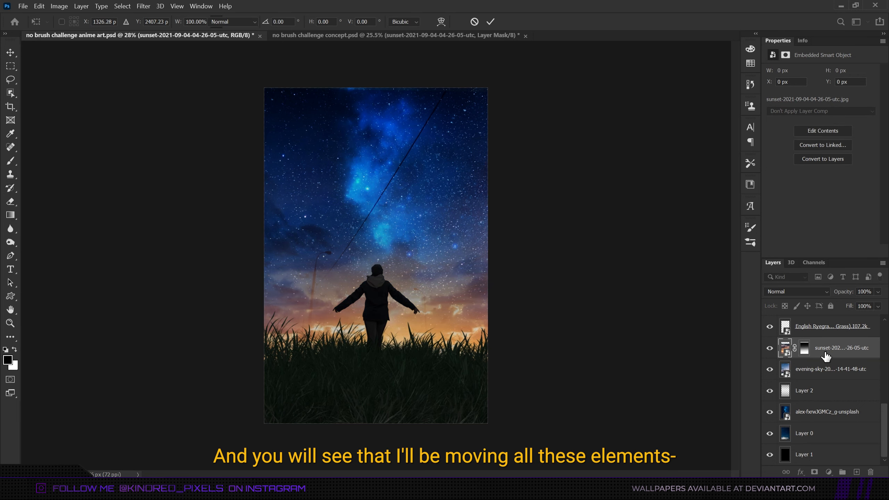
Draw more black gradients on the sunset photo's mask to fade it further.
{"action": "key", "text": "g"}
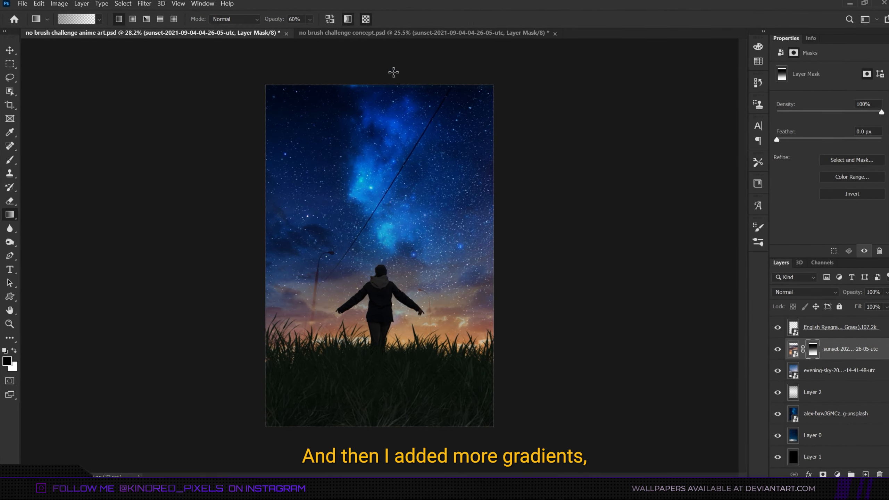
{"action": "left_click_drag", "start_coordinate": [393, 72], "coordinate": [390, 301]}
{"action": "left_click_drag", "start_coordinate": [389, 210], "coordinate": [386, 374]}
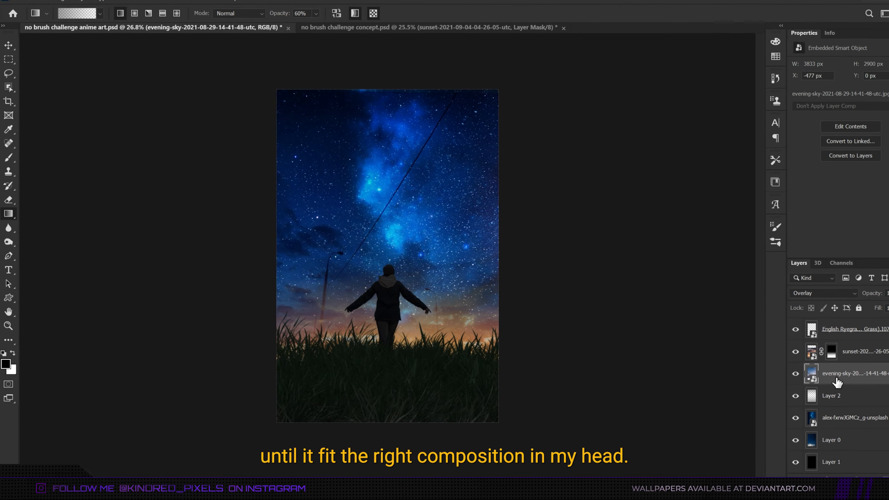
Add a new top layer with a bottom-to-top gradient and set its opacity to 44%.
{"action": "key", "text": "ctrl+t"}
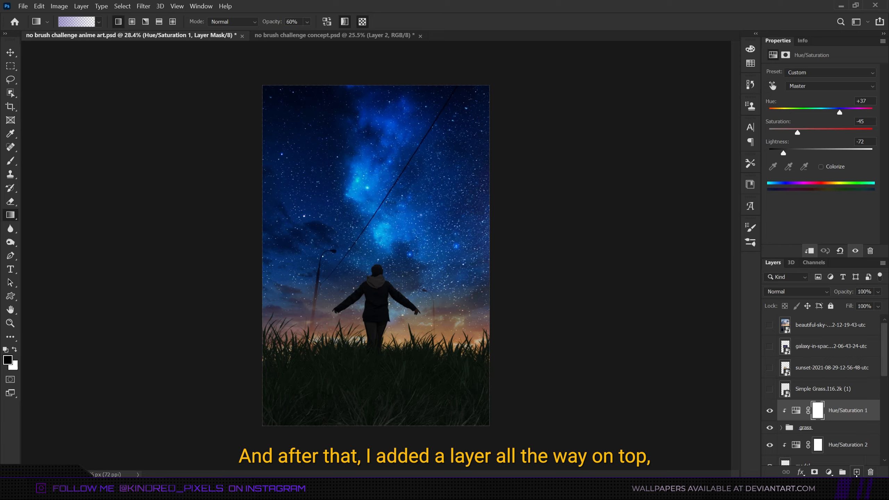
{"action": "left_click", "coordinate": [856, 472]}
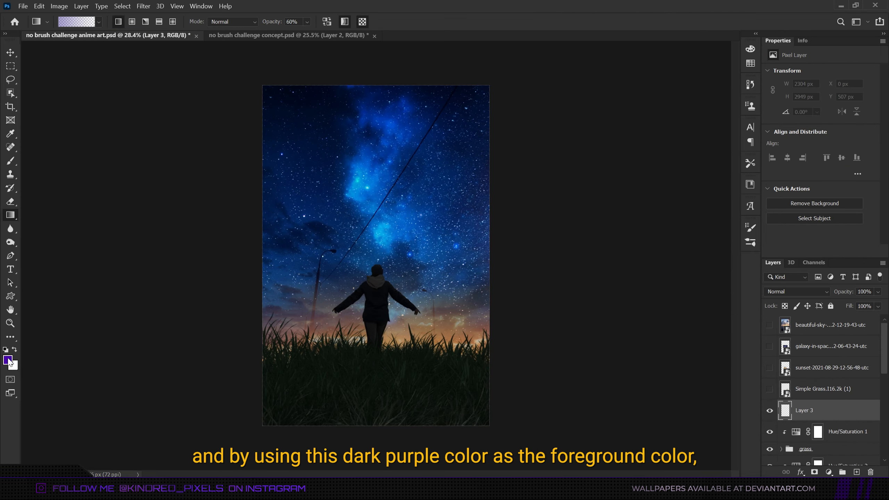
{"action": "left_click", "coordinate": [8, 360]}
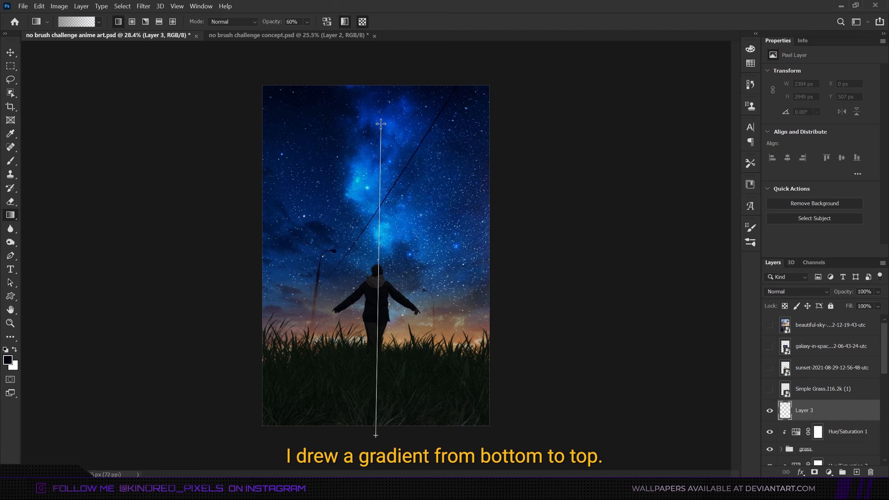
{"action": "left_click_drag", "start_coordinate": [381, 124], "coordinate": [381, 124]}
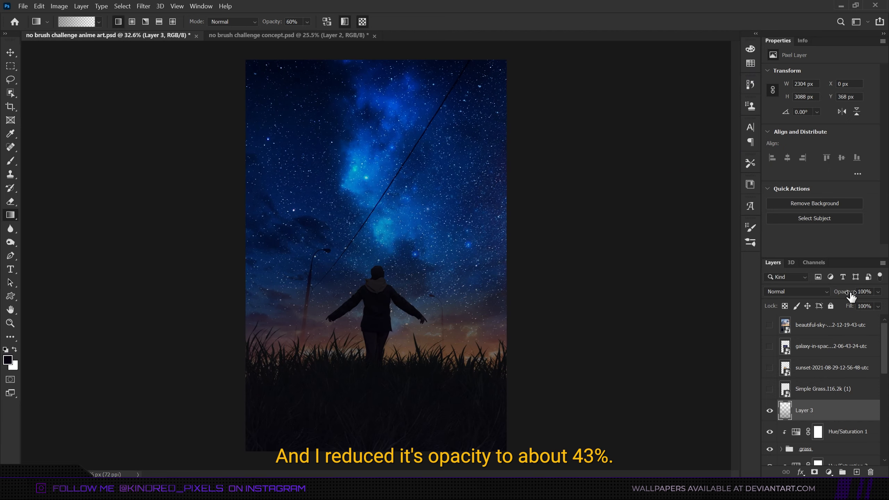
{"action": "left_click_drag", "start_coordinate": [847, 293], "coordinate": [823, 297]}
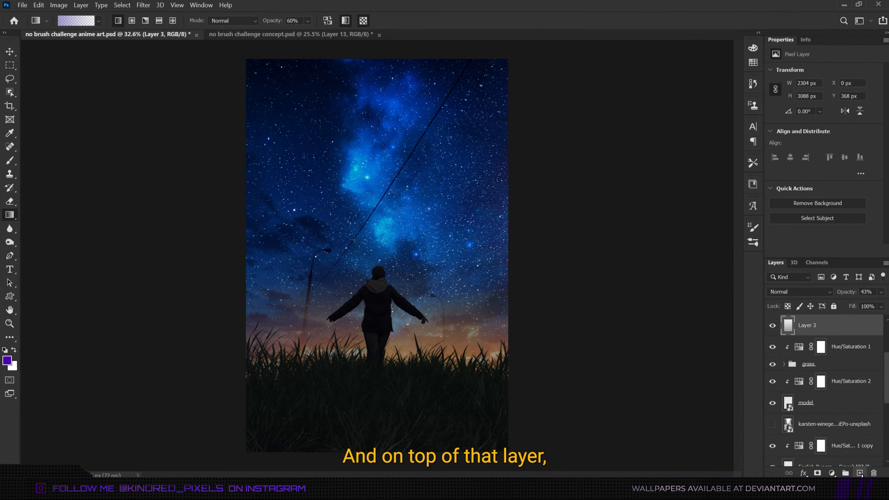
Add another layer with a violet bottom-to-top gradient, set its blend mode to Lighten and lower its opacity.
{"action": "left_click", "coordinate": [862, 473]}
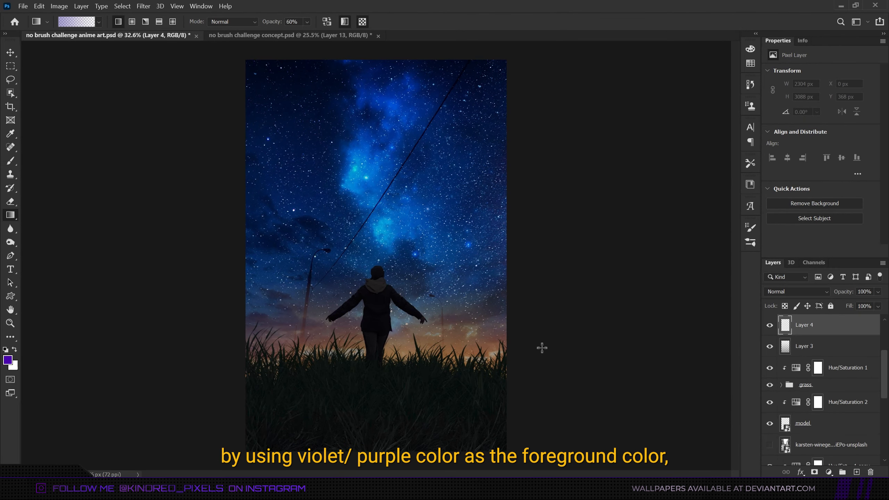
{"action": "left_click_drag", "start_coordinate": [387, 457], "coordinate": [362, 227]}
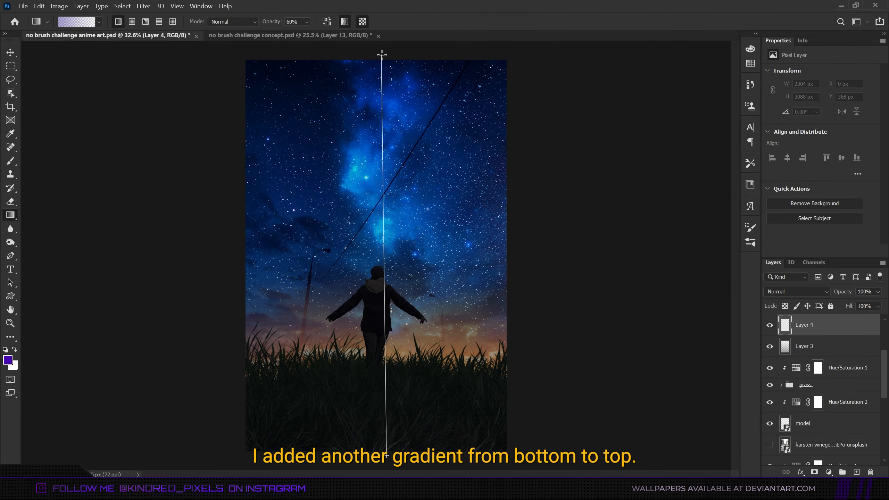
{"action": "left_click_drag", "start_coordinate": [384, 55], "coordinate": [385, 55]}
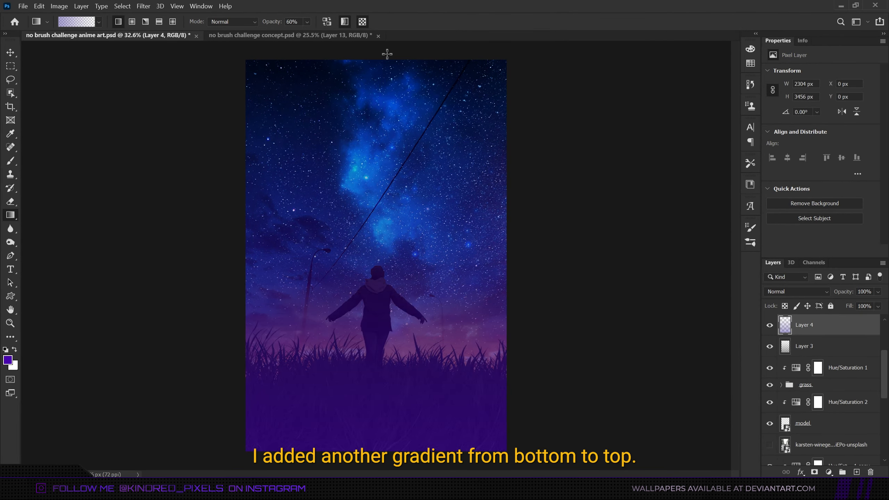
{"action": "left_click", "coordinate": [793, 290]}
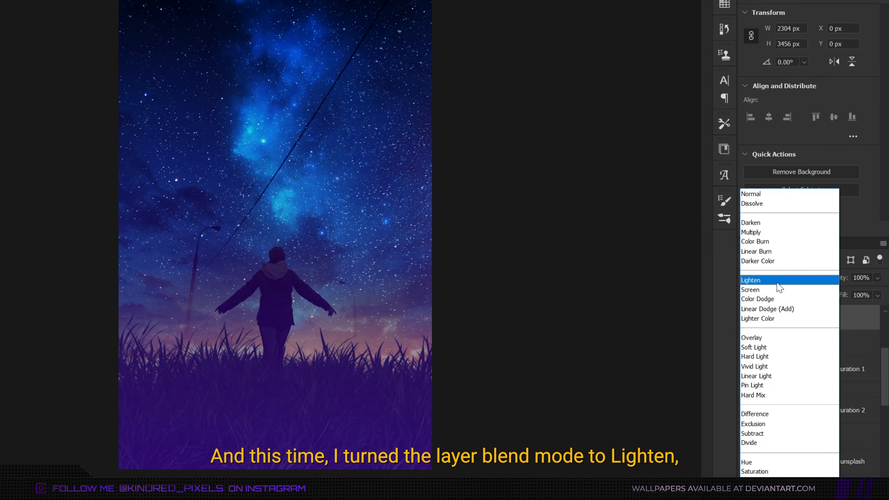
{"action": "left_click", "coordinate": [776, 281]}
{"action": "left_click_drag", "start_coordinate": [836, 282], "coordinate": [790, 283]}
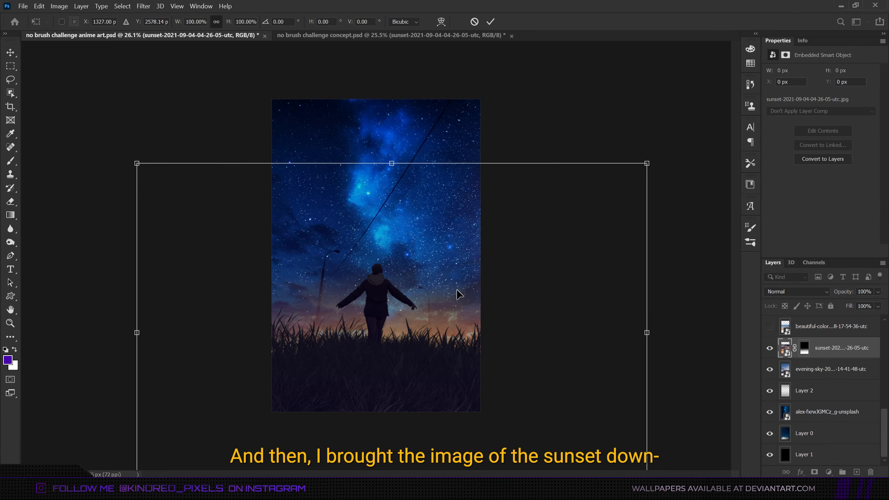
Move the sunset photo further down in the canvas.
{"action": "left_click_drag", "start_coordinate": [457, 291], "coordinate": [454, 327]}
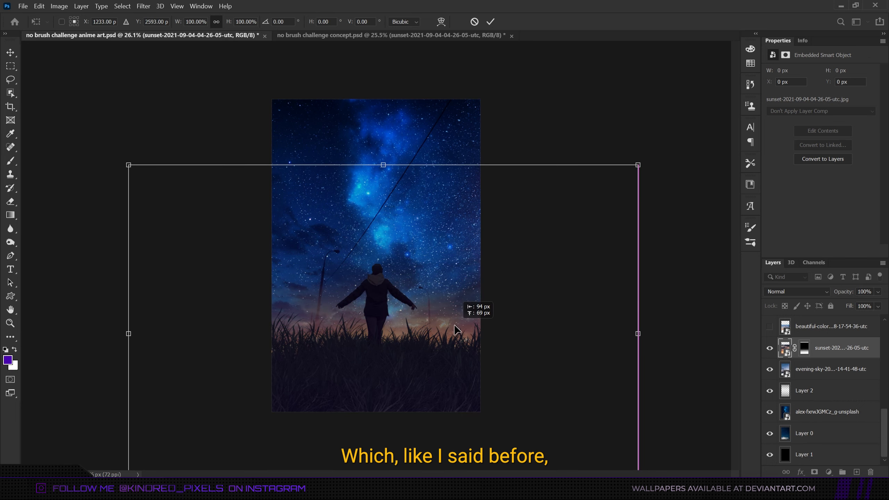
{"action": "left_click_drag", "start_coordinate": [671, 270], "coordinate": [676, 268]}
{"action": "left_click_drag", "start_coordinate": [432, 323], "coordinate": [432, 329]}
{"action": "left_click_drag", "start_coordinate": [691, 273], "coordinate": [695, 281]}
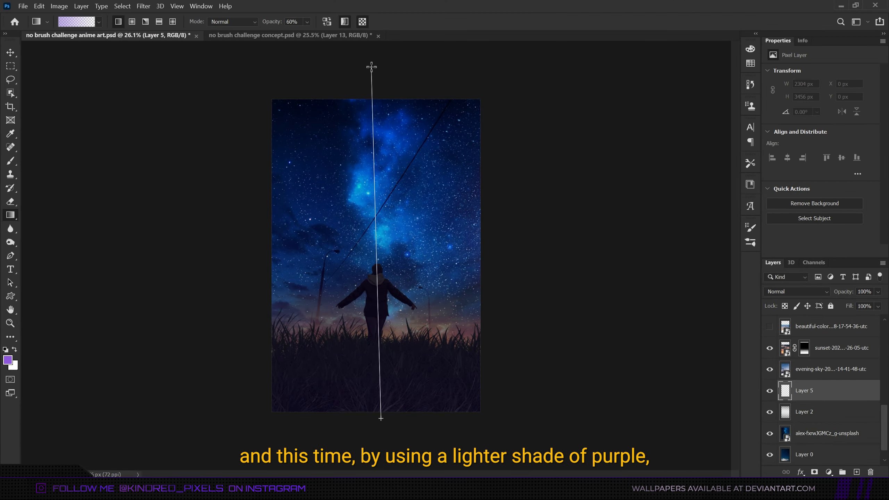
Draw a lighter purple gradient on a new layer beneath the evening sky photo, comparing with the sunset photo hidden.
{"action": "left_click_drag", "start_coordinate": [375, 80], "coordinate": [379, 83]}
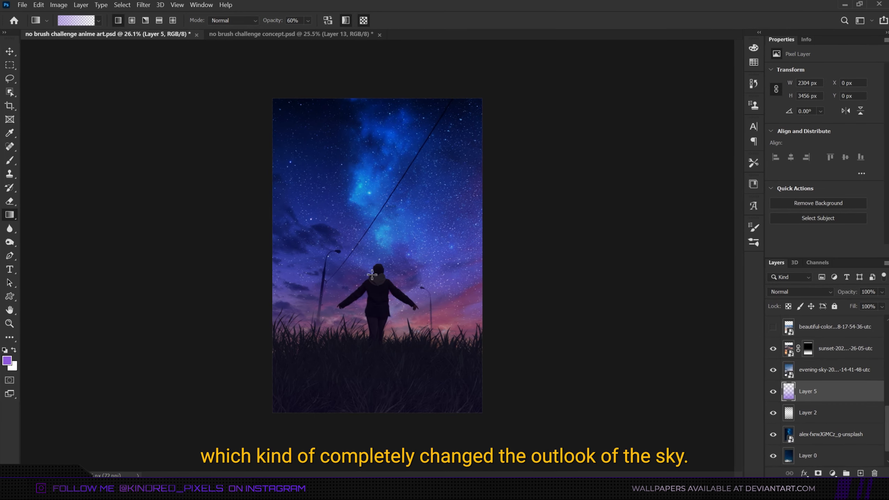
{"action": "left_click", "coordinate": [782, 350]}
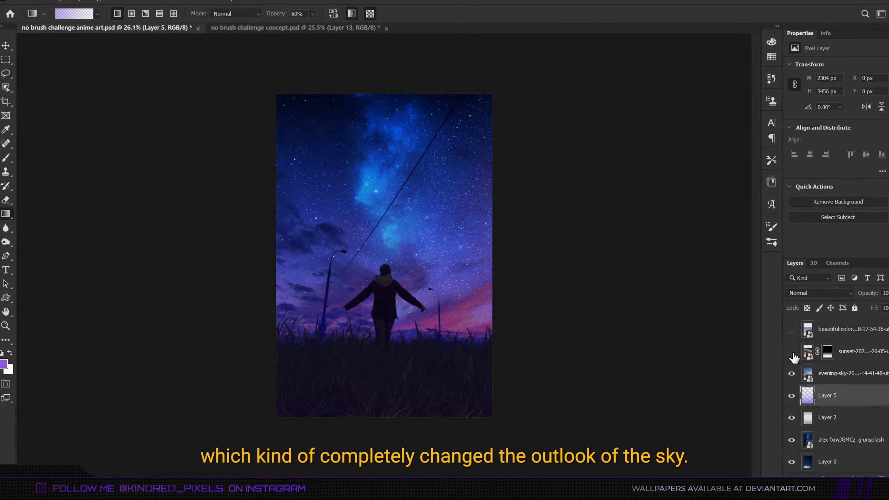
{"action": "left_click", "coordinate": [782, 350]}
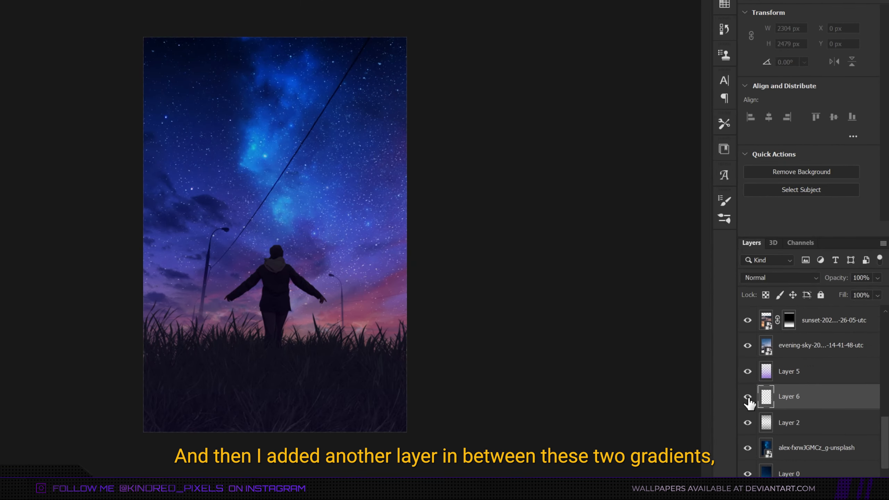
Draw a black top-to-bottom gradient on a new layer below the purple gradient and set its opacity to 80%.
{"action": "left_click", "coordinate": [748, 396]}
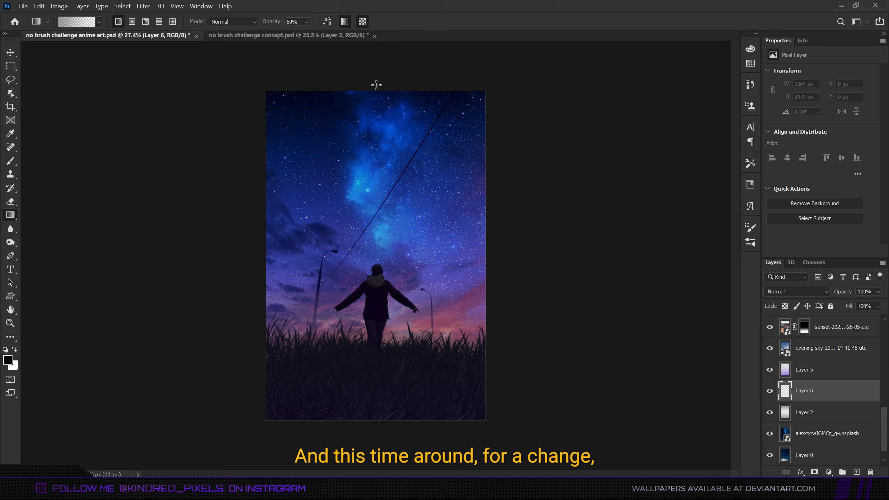
{"action": "left_click_drag", "start_coordinate": [376, 82], "coordinate": [386, 225]}
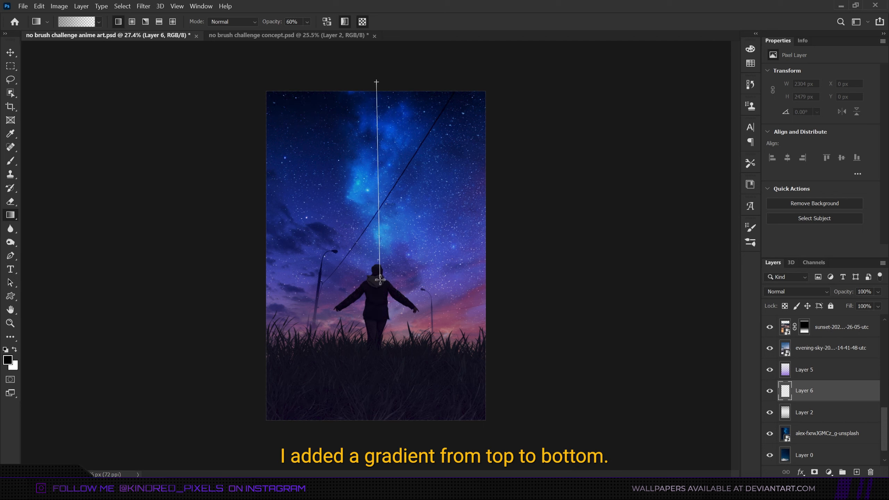
{"action": "scroll", "coordinate": [403, 333], "scroll_direction": "down", "scroll_amount": 5}
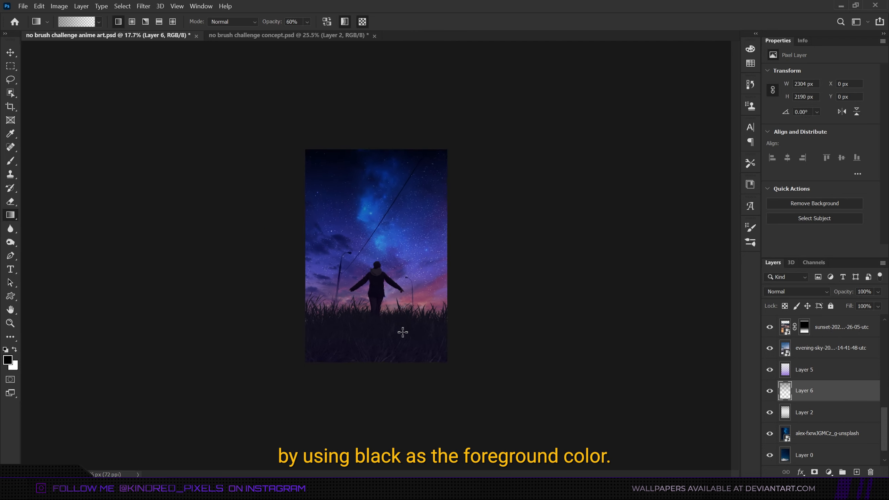
{"action": "scroll", "coordinate": [403, 332], "scroll_direction": "up", "scroll_amount": 3}
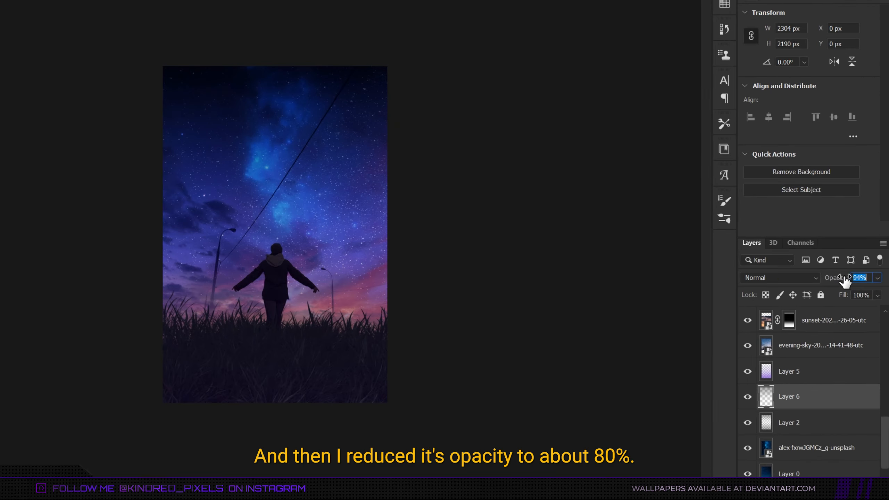
{"action": "left_click_drag", "start_coordinate": [845, 280], "coordinate": [842, 293]}
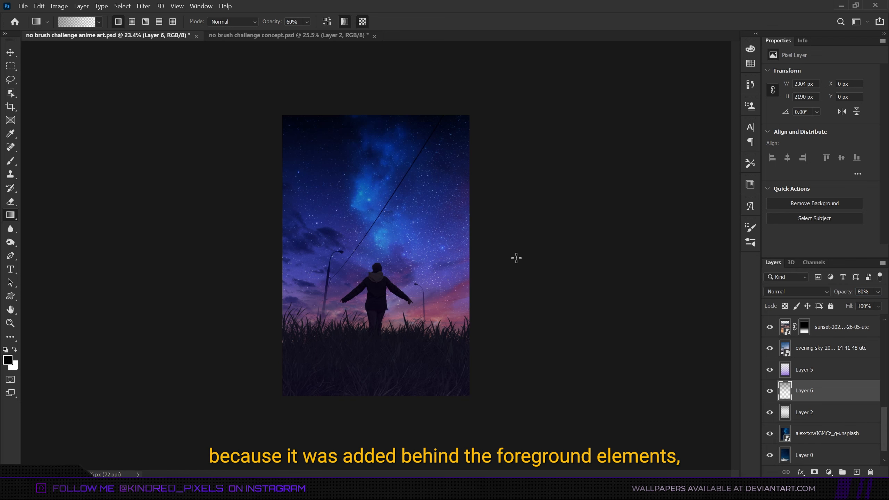
Add a new layer under the purple gradient layer and draw a purple bottom-to-top gradient on it.
{"action": "scroll", "coordinate": [510, 326], "scroll_direction": "down", "scroll_amount": 3}
{"action": "scroll", "coordinate": [510, 326], "scroll_direction": "up", "scroll_amount": 4}
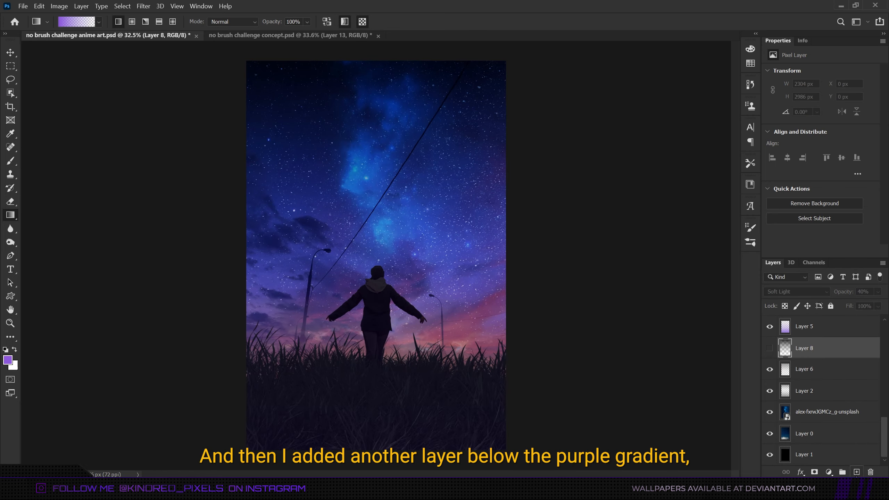
{"action": "left_click", "coordinate": [856, 473]}
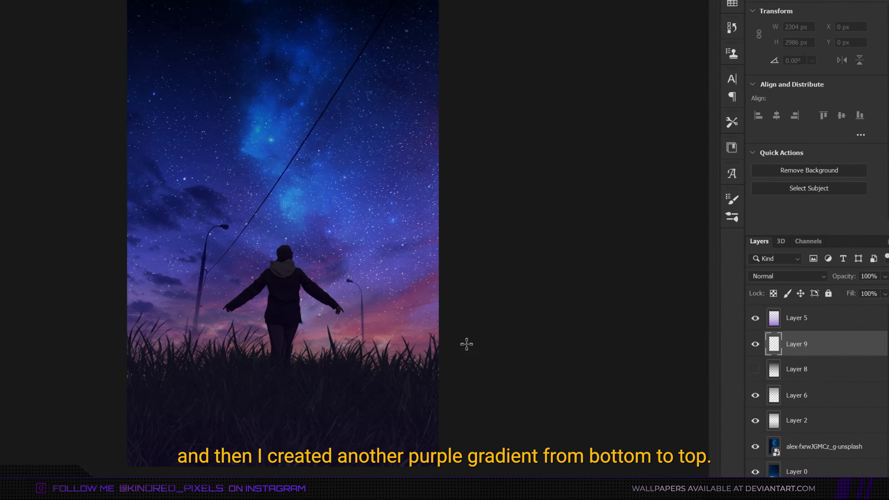
{"action": "left_click_drag", "start_coordinate": [288, 418], "coordinate": [301, 201]}
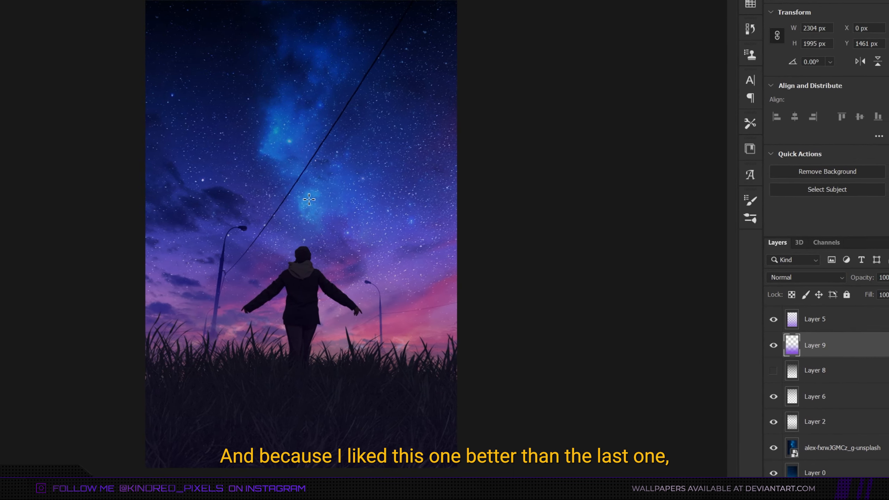
Hide the Layer 5 purple gradient and show the Layer 8 gradient set to Soft Light, lowering its opacity to 17%.
{"action": "left_click", "coordinate": [773, 319]}
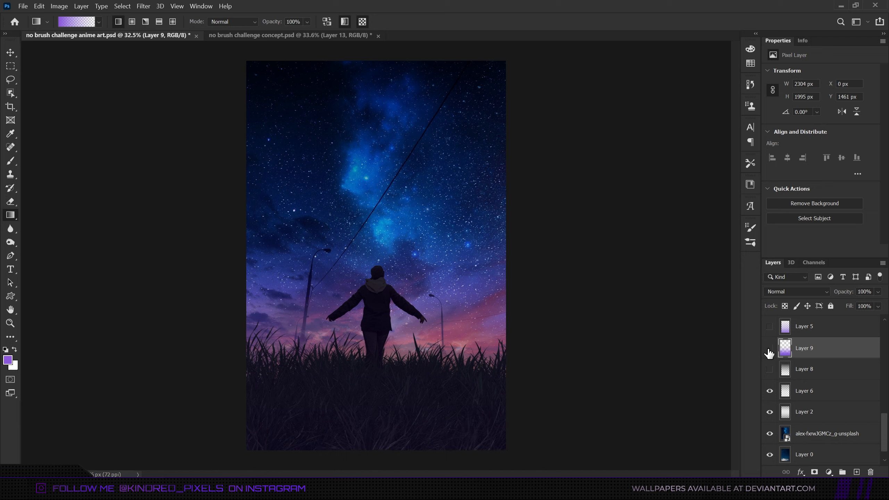
{"action": "left_click", "coordinate": [769, 348]}
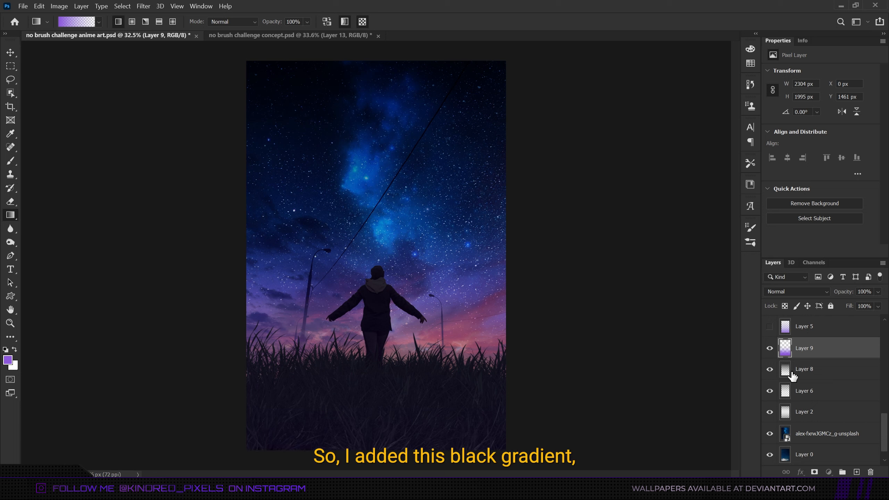
{"action": "left_click", "coordinate": [792, 375]}
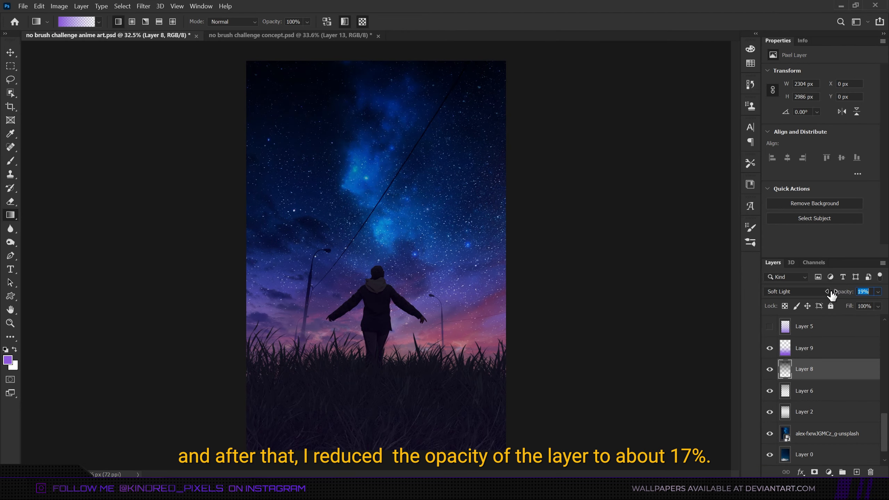
{"action": "key", "text": "Down"}
{"action": "key", "text": "Down"}
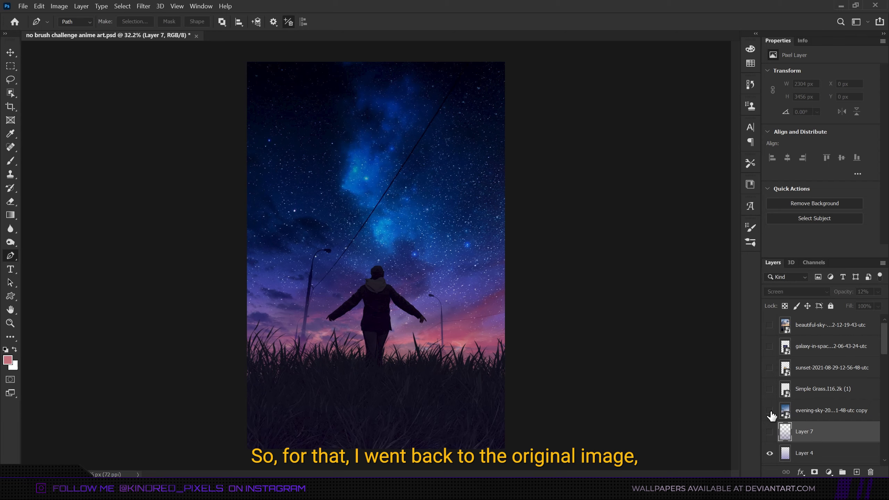
Show the evening-sky copy layer and trace the left lamp post's outline with the Pen tool.
{"action": "left_click", "coordinate": [769, 410]}
{"action": "left_click", "coordinate": [801, 410]}
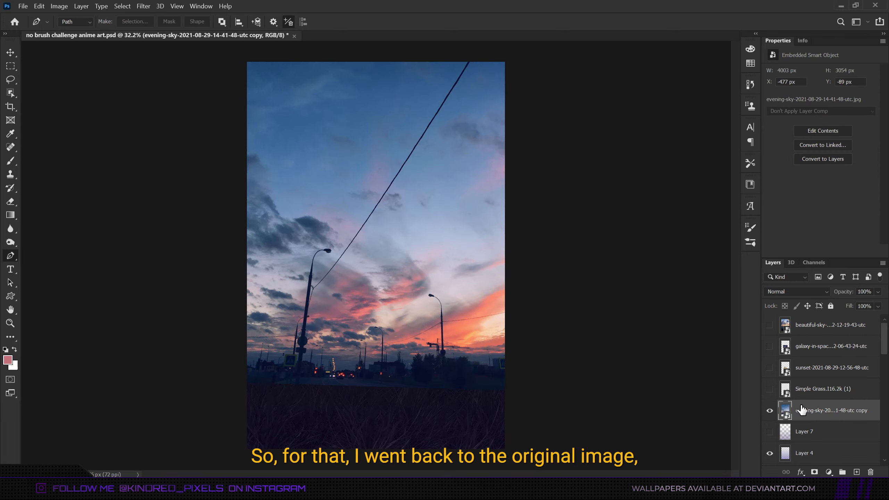
{"action": "scroll", "coordinate": [297, 371], "scroll_direction": "up", "scroll_amount": 10}
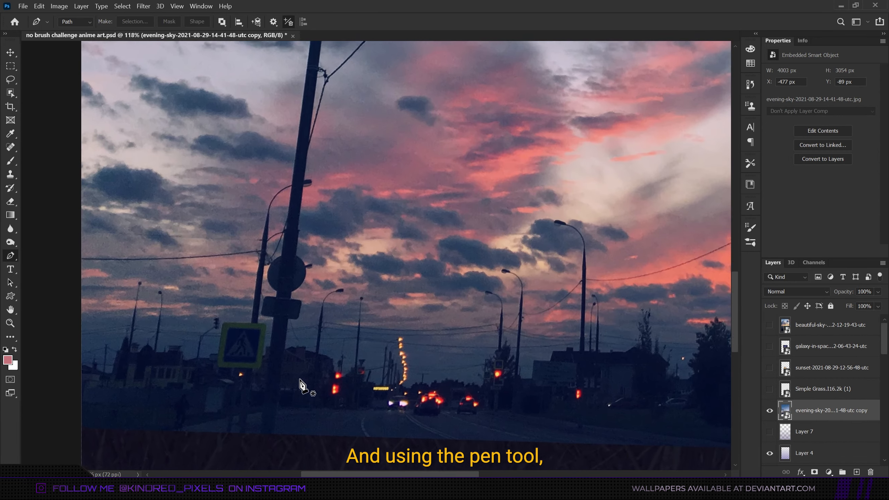
{"action": "scroll", "coordinate": [300, 385], "scroll_direction": "up", "scroll_amount": 4}
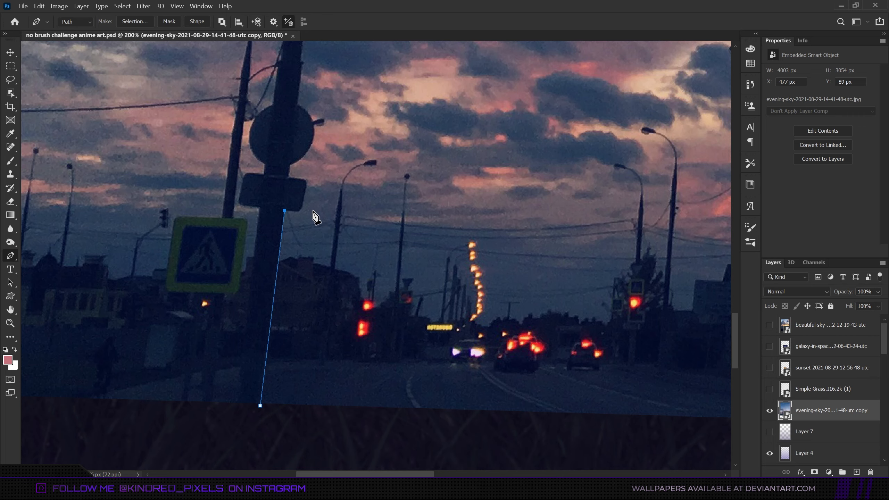
{"action": "left_click", "coordinate": [300, 211]}
{"action": "scroll", "coordinate": [312, 211], "scroll_direction": "up", "scroll_amount": 3}
{"action": "left_click", "coordinate": [331, 341]}
{"action": "left_click", "coordinate": [516, 244]}
{"action": "left_click", "coordinate": [560, 241]}
{"action": "left_click", "coordinate": [493, 187]}
{"action": "left_click", "coordinate": [408, 208]}
{"action": "left_click_drag", "start_coordinate": [303, 315], "coordinate": [302, 374]}
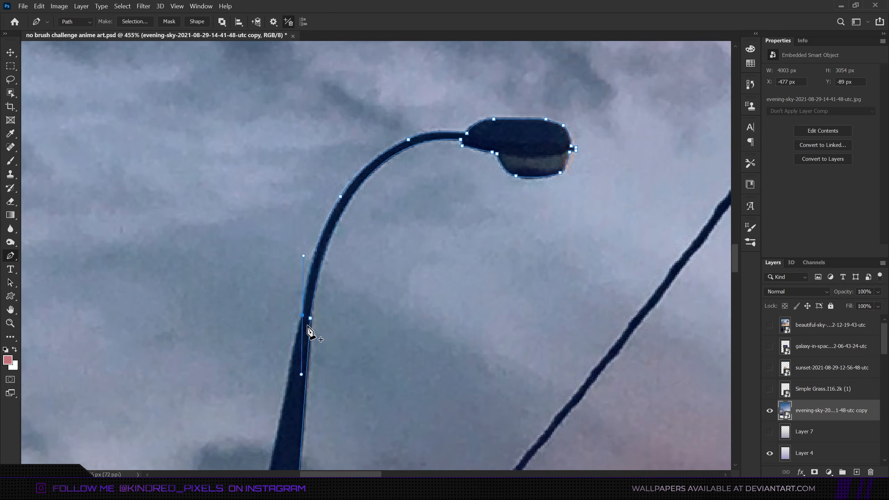
Close the lamp post path and load it as a selection onto a new layer.
{"action": "scroll", "coordinate": [307, 327], "scroll_direction": "down", "scroll_amount": 3}
{"action": "left_click", "coordinate": [147, 164]}
{"action": "left_click", "coordinate": [137, 214]}
{"action": "left_click", "coordinate": [177, 225]}
{"action": "scroll", "coordinate": [193, 280], "scroll_direction": "down", "scroll_amount": 3}
{"action": "right_click", "coordinate": [188, 274]}
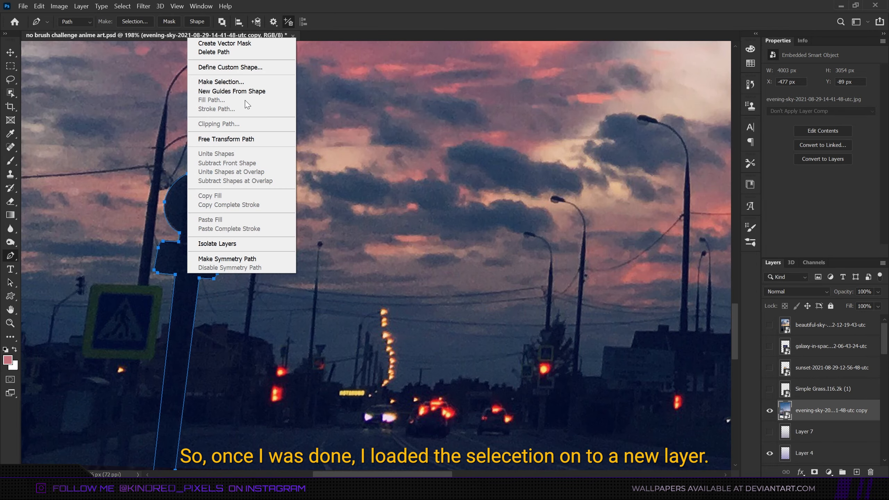
{"action": "left_click", "coordinate": [237, 84]}
{"action": "key", "text": "Return"}
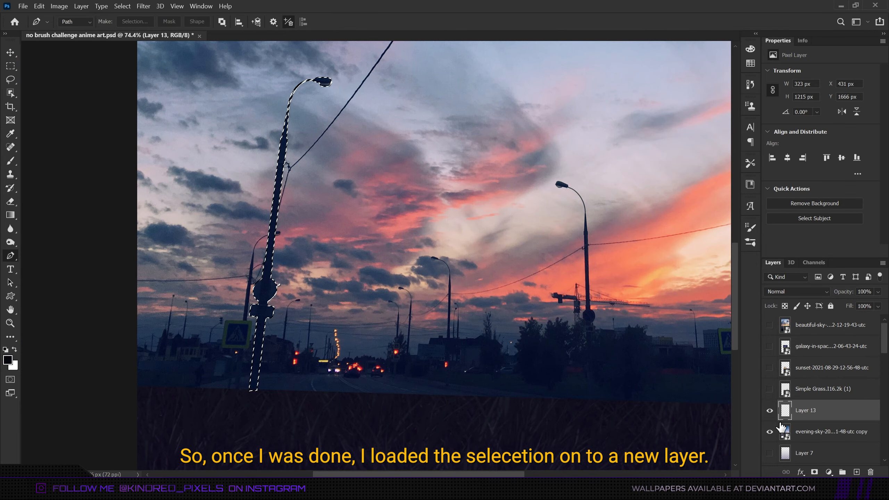
Reorder the new lamp post layer and copy the right lamp post onto its own layer the same way.
{"action": "left_click", "coordinate": [769, 431]}
{"action": "left_click_drag", "start_coordinate": [829, 480], "coordinate": [829, 315]}
{"action": "scroll", "coordinate": [830, 347], "scroll_direction": "up", "scroll_amount": 3}
{"action": "left_click_drag", "start_coordinate": [807, 386], "coordinate": [809, 359]}
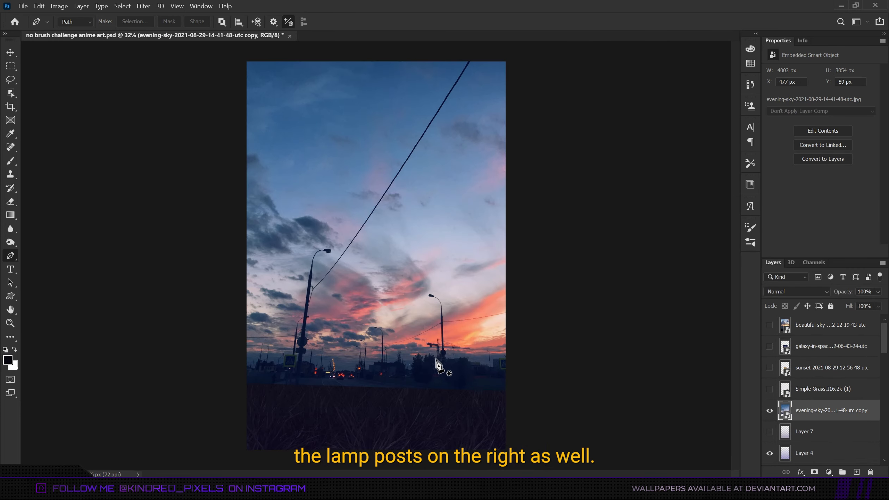
{"action": "scroll", "coordinate": [442, 367], "scroll_direction": "up", "scroll_amount": 5}
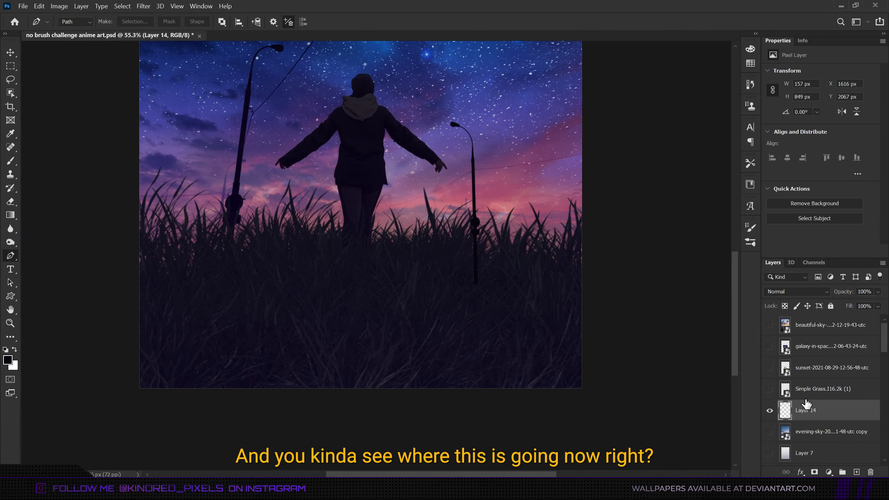
{"action": "left_click_drag", "start_coordinate": [806, 403], "coordinate": [832, 399]}
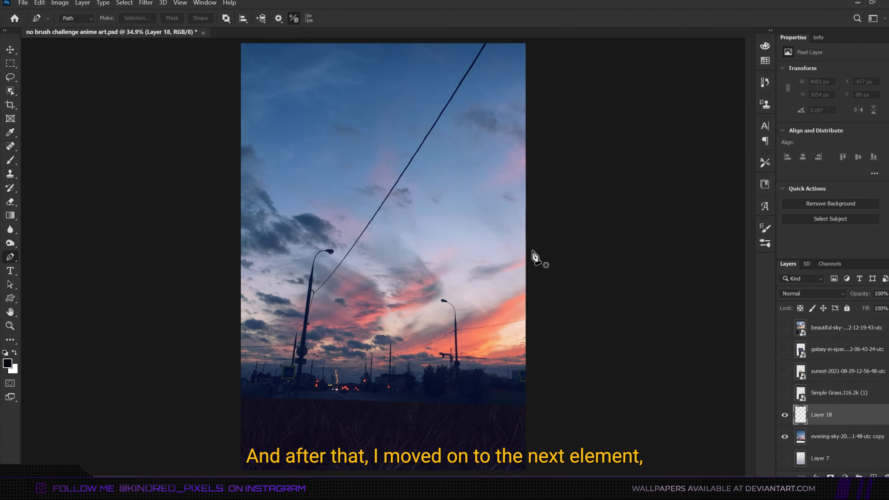
Try outlining the diagonal power line with a Pen path on Layer 18.
{"action": "scroll", "coordinate": [506, 100], "scroll_direction": "up", "scroll_amount": 5}
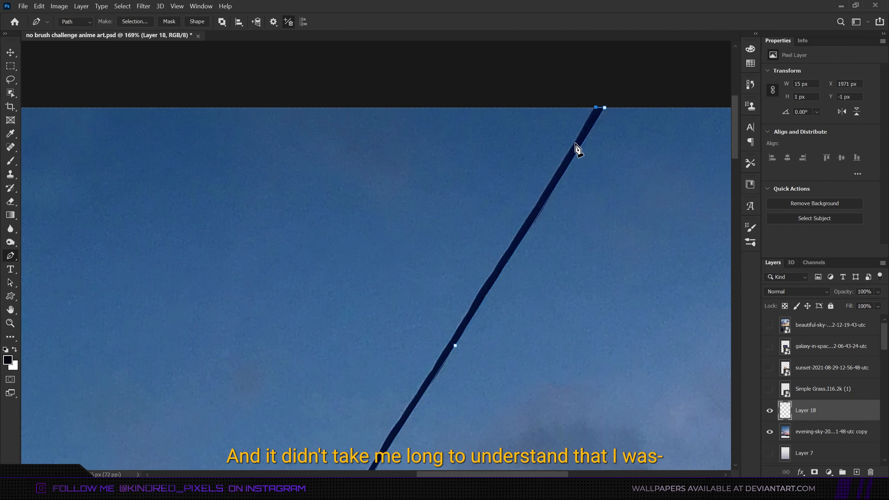
{"action": "left_click", "coordinate": [517, 233]}
{"action": "scroll", "coordinate": [517, 233], "scroll_direction": "down", "scroll_amount": 3}
{"action": "left_click_drag", "start_coordinate": [456, 200], "coordinate": [450, 210]}
{"action": "scroll", "coordinate": [363, 245], "scroll_direction": "down", "scroll_amount": 6}
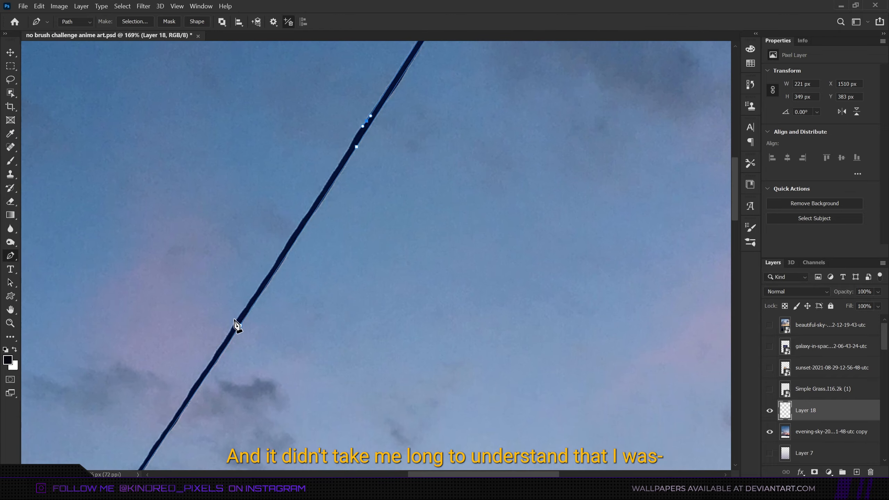
{"action": "scroll", "coordinate": [236, 319], "scroll_direction": "down", "scroll_amount": 3}
{"action": "left_click_drag", "start_coordinate": [194, 247], "coordinate": [187, 258]}
{"action": "scroll", "coordinate": [187, 257], "scroll_direction": "down", "scroll_amount": 5}
{"action": "left_click_drag", "start_coordinate": [246, 92], "coordinate": [244, 95]}
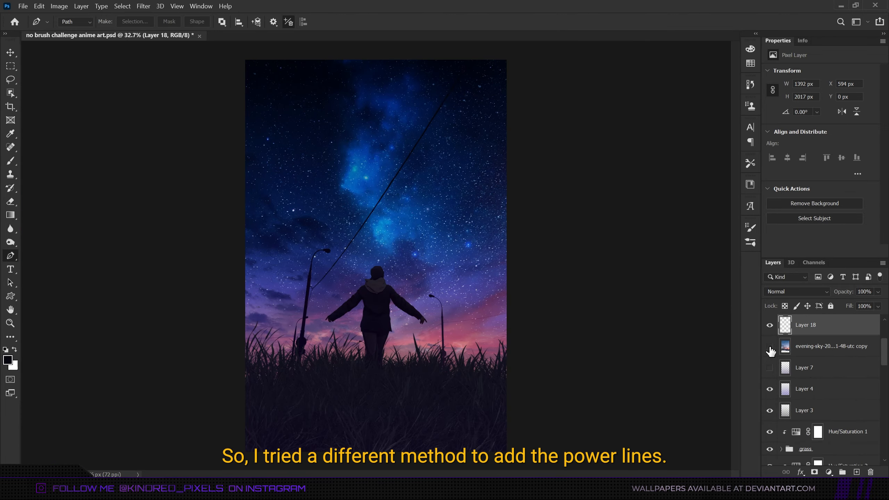
Draw a Pen path along the power line beside the left lamp post and stroke it in black on Layer 18.
{"action": "left_click", "coordinate": [770, 346]}
{"action": "scroll", "coordinate": [471, 336], "scroll_direction": "up", "scroll_amount": 6}
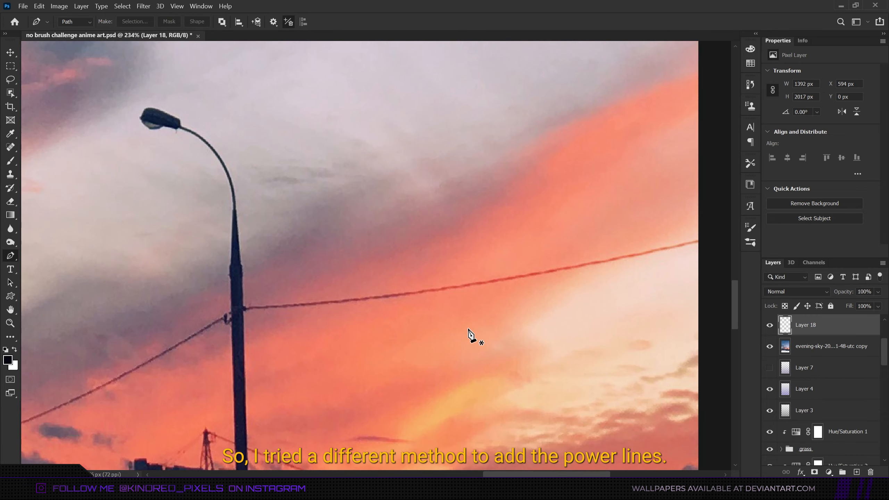
{"action": "scroll", "coordinate": [670, 284], "scroll_direction": "down", "scroll_amount": 1}
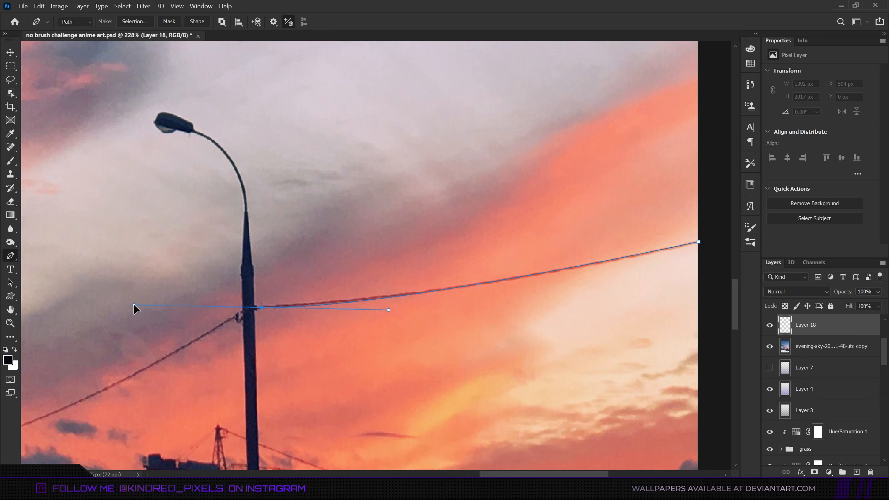
{"action": "left_click_drag", "start_coordinate": [133, 305], "coordinate": [133, 304]}
{"action": "left_click", "coordinate": [261, 306]}
{"action": "right_click", "coordinate": [456, 283]}
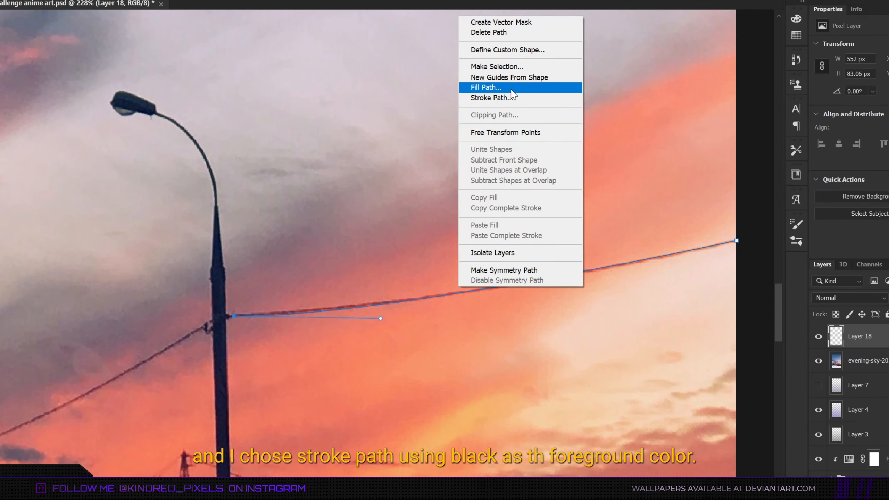
{"action": "left_click", "coordinate": [510, 98]}
{"action": "key", "text": "Return"}
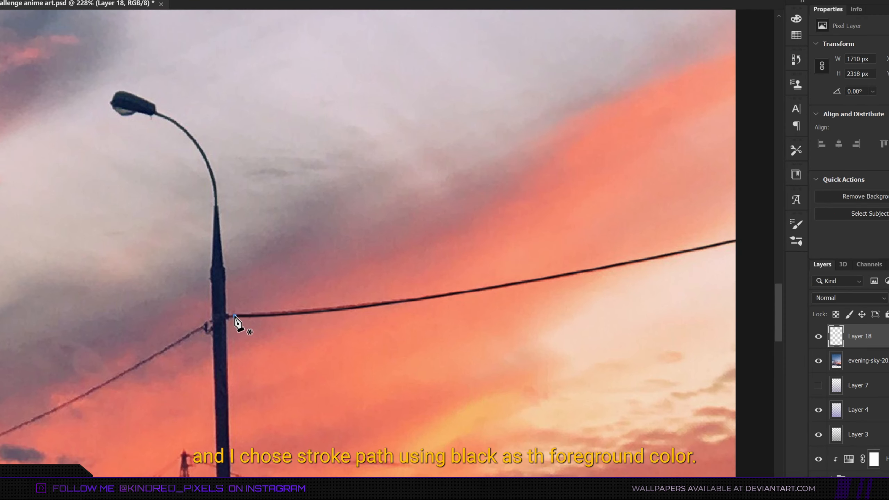
Stroke a short extra segment joining the wire to the lamp post and dismiss the path.
{"action": "left_click", "coordinate": [234, 316]}
{"action": "left_click", "coordinate": [226, 316]}
{"action": "right_click", "coordinate": [237, 296]}
{"action": "left_click", "coordinate": [284, 108]}
{"action": "key", "text": "Return"}
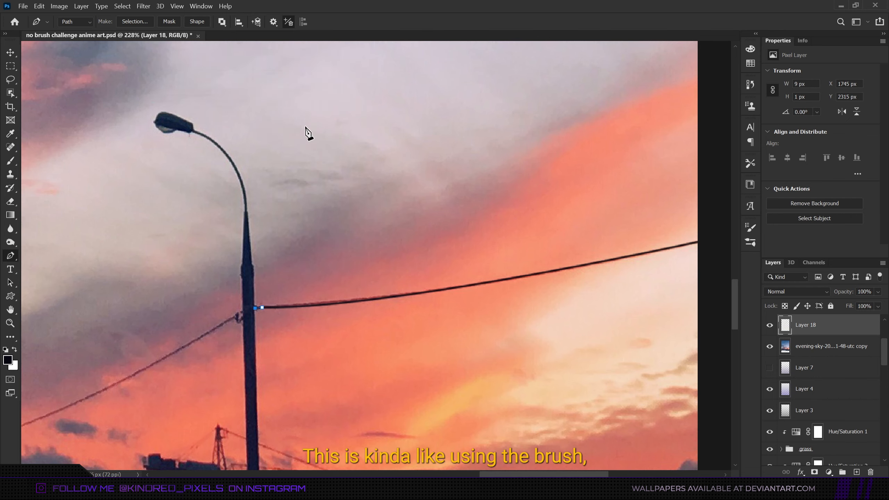
{"action": "scroll", "coordinate": [260, 253], "scroll_direction": "right", "scroll_amount": 6}
{"action": "scroll", "coordinate": [259, 254], "scroll_direction": "left", "scroll_amount": 14}
{"action": "key", "text": "Escape"}
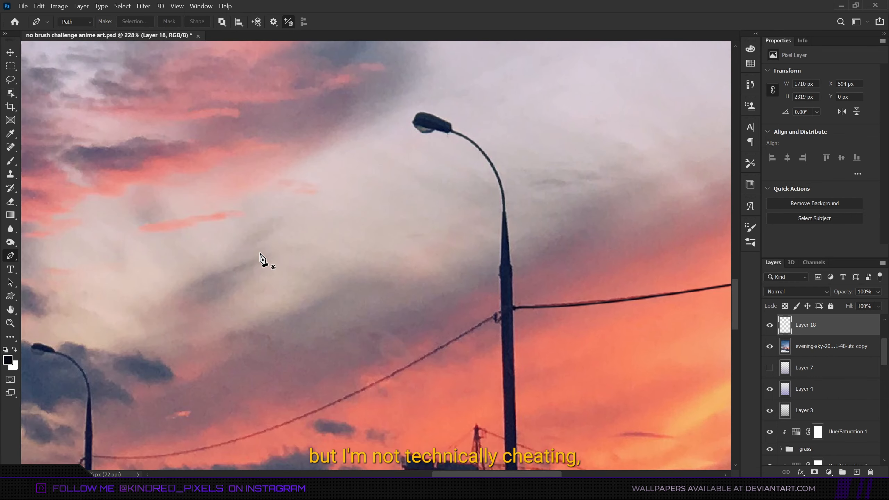
Add the remaining power lines by stroking pen paths on new layers across the sky.
{"action": "scroll", "coordinate": [259, 254], "scroll_direction": "down", "scroll_amount": 5}
{"action": "scroll", "coordinate": [470, 215], "scroll_direction": "down", "scroll_amount": 2}
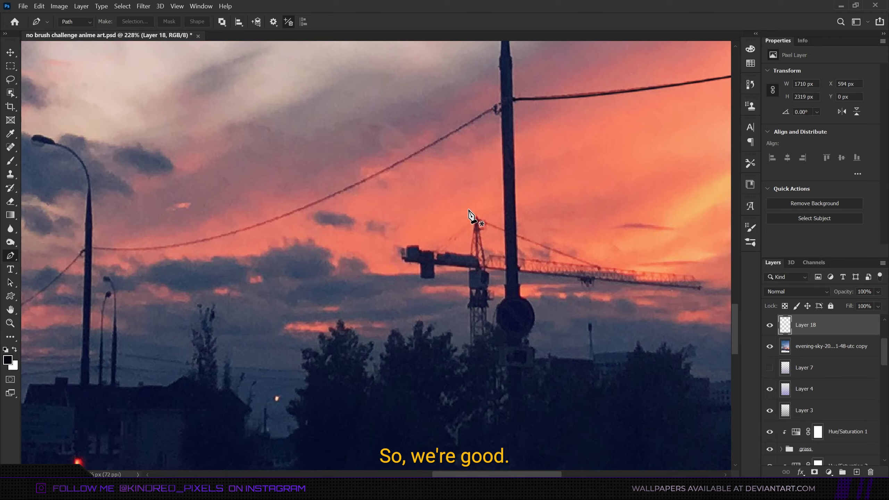
{"action": "scroll", "coordinate": [514, 209], "scroll_direction": "down", "scroll_amount": 4}
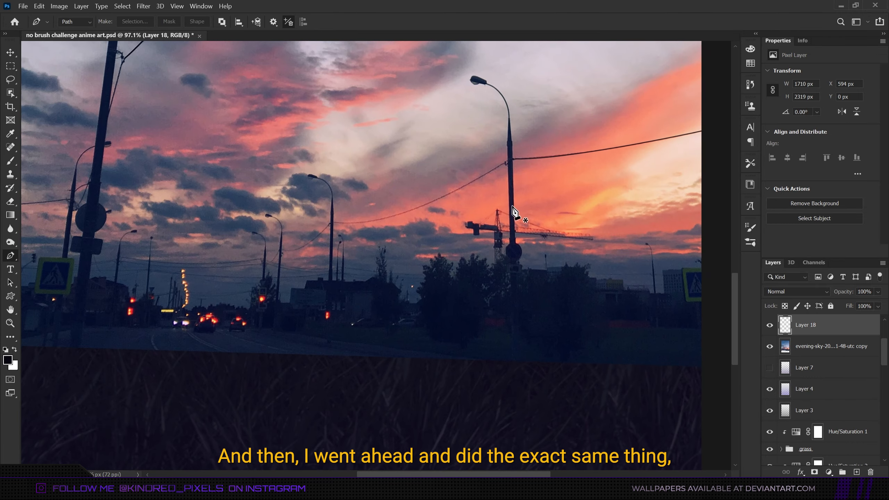
{"action": "scroll", "coordinate": [497, 162], "scroll_direction": "up", "scroll_amount": 4}
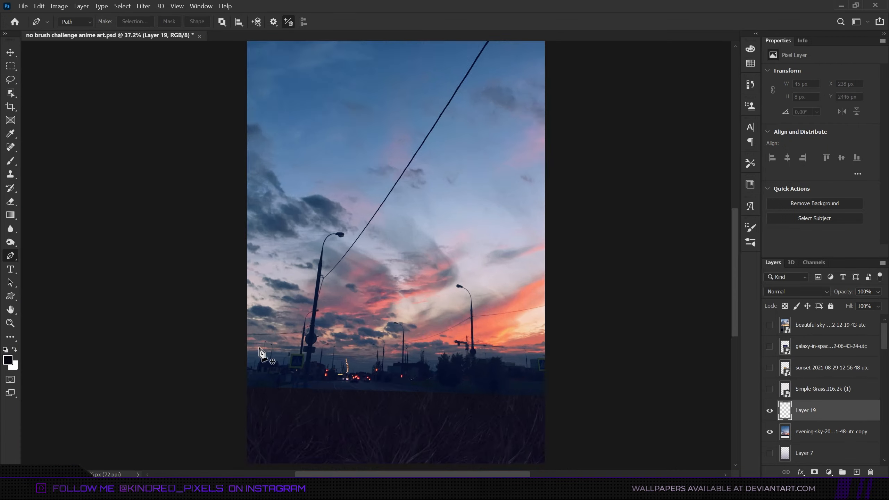
{"action": "scroll", "coordinate": [453, 212], "scroll_direction": "up", "scroll_amount": 5}
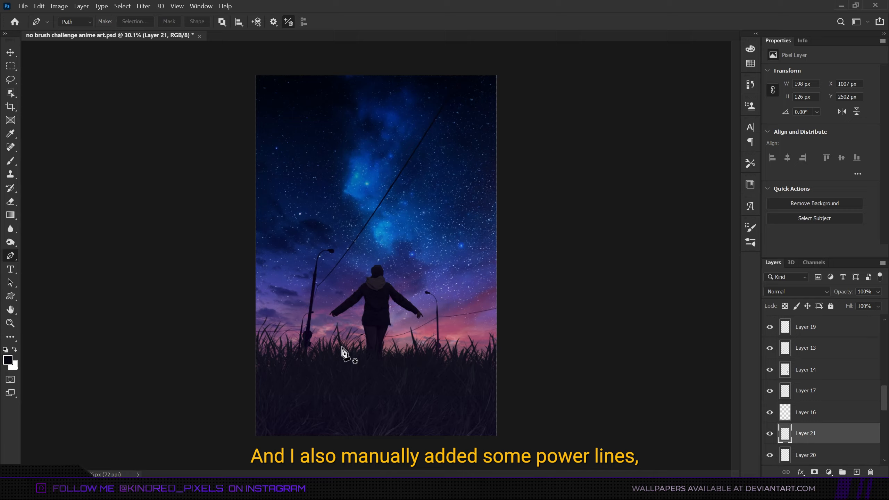
{"action": "scroll", "coordinate": [431, 300], "scroll_direction": "up", "scroll_amount": 8}
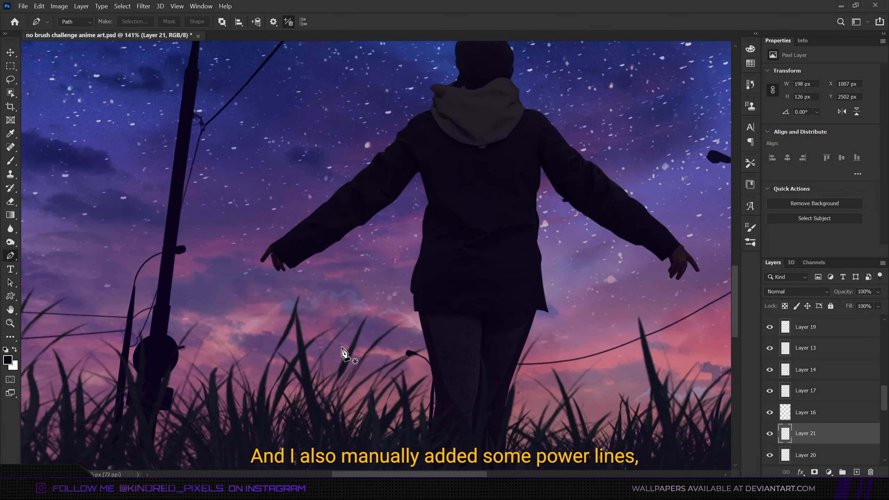
{"action": "scroll", "coordinate": [471, 282], "scroll_direction": "up", "scroll_amount": 3}
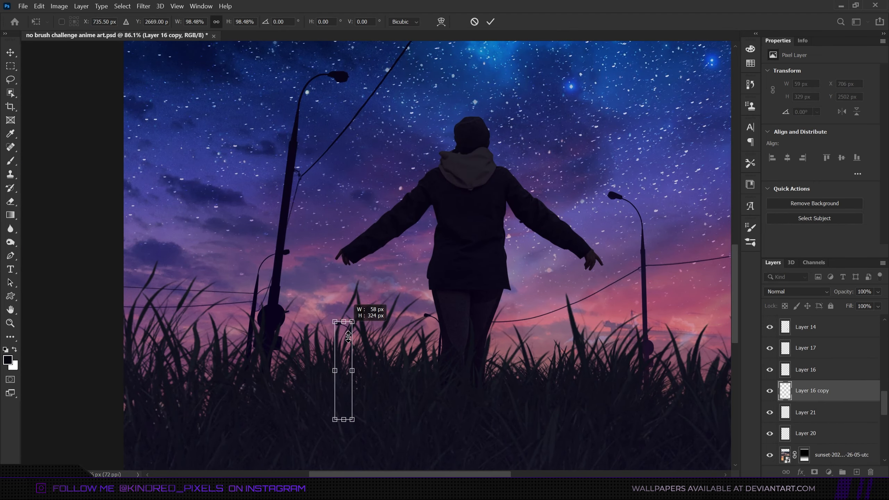
{"action": "key", "text": "Return"}
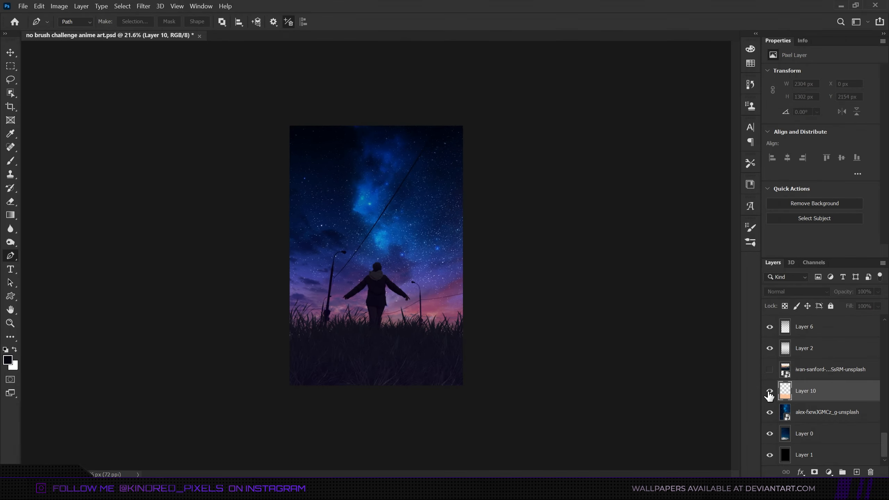
Group all the power line and lamp post layers and name the group lamps and posts.
{"action": "scroll", "coordinate": [801, 401], "scroll_direction": "up", "scroll_amount": 3}
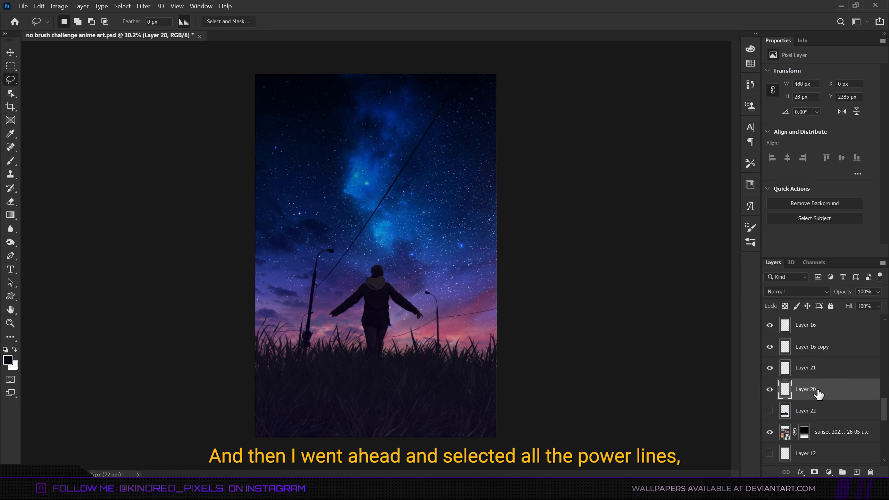
{"action": "scroll", "coordinate": [818, 393], "scroll_direction": "up", "scroll_amount": 3}
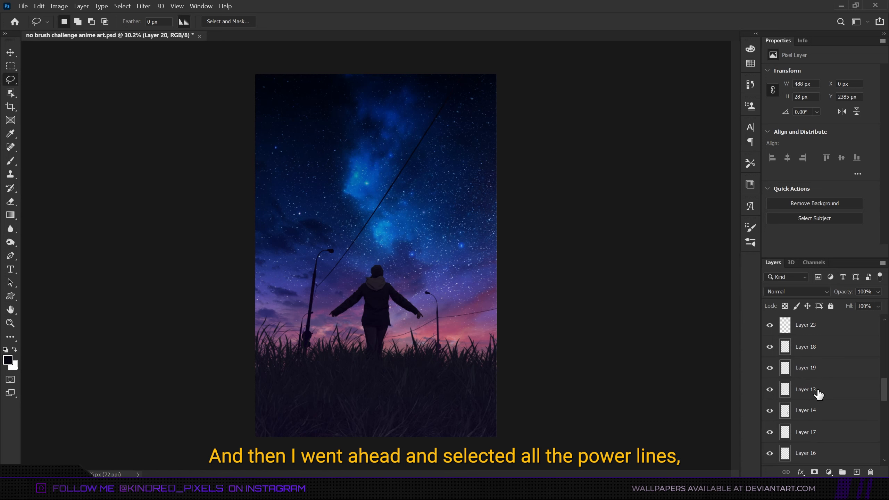
{"action": "left_click", "coordinate": [825, 371], "text": "shift"}
{"action": "key", "text": "ctrl+g"}
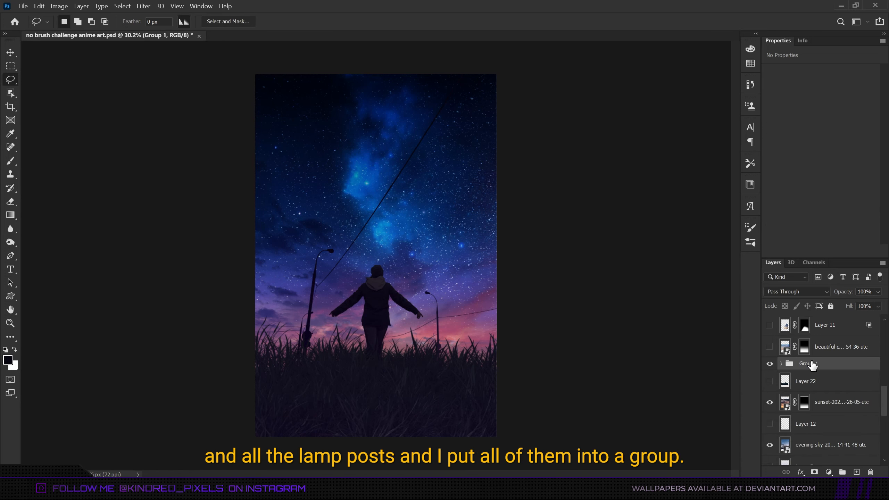
{"action": "double_click", "coordinate": [810, 364]}
{"action": "type", "text": "posts"}
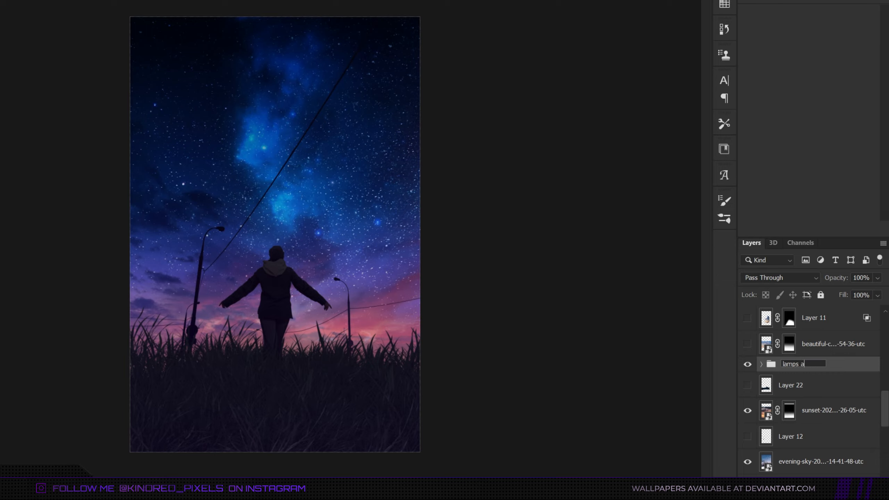
{"action": "key", "text": "Return"}
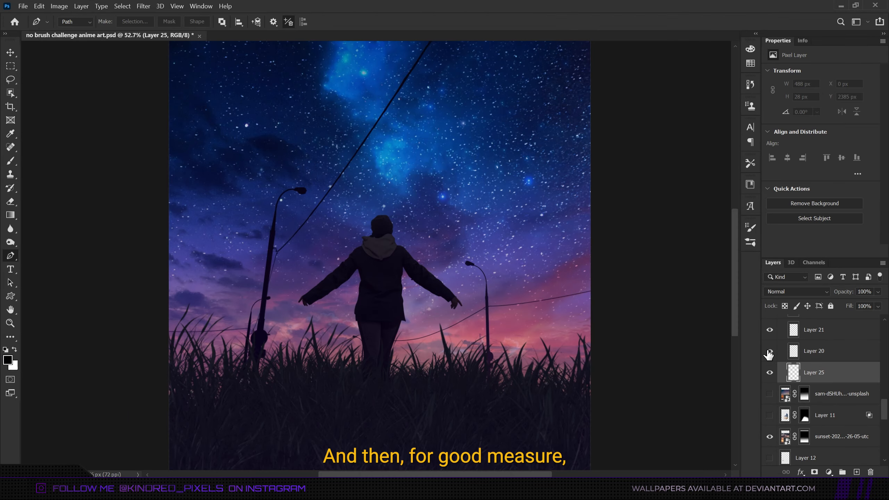
Stroke curved wire paths through the grass beside the figure on new Layer 25.
{"action": "left_click", "coordinate": [769, 351]}
{"action": "scroll", "coordinate": [387, 367], "scroll_direction": "up", "scroll_amount": 2}
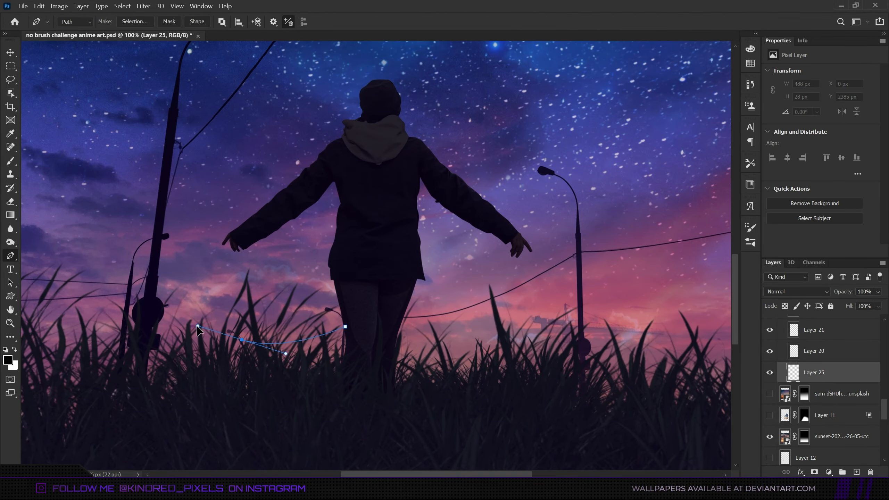
{"action": "left_click_drag", "start_coordinate": [197, 326], "coordinate": [199, 326]}
{"action": "right_click", "coordinate": [308, 345]}
{"action": "left_click", "coordinate": [349, 179]}
{"action": "key", "text": "Return"}
{"action": "key", "text": "Return"}
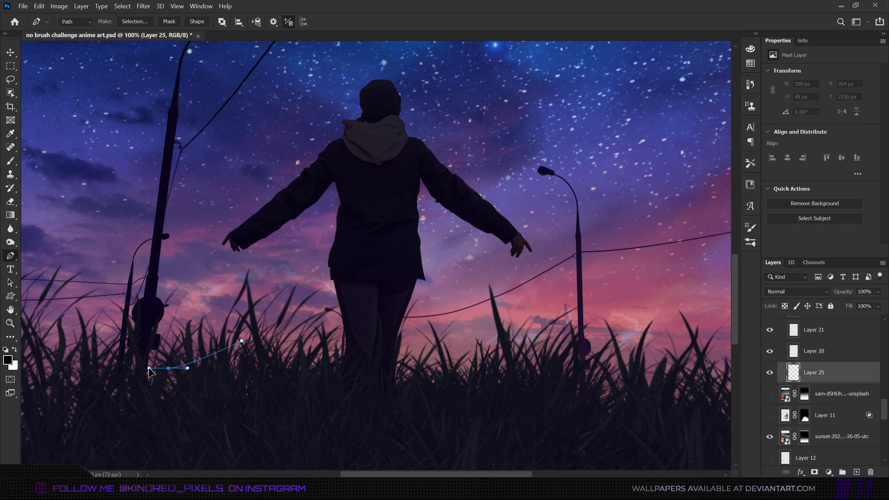
{"action": "right_click", "coordinate": [218, 370]}
{"action": "left_click", "coordinate": [260, 197]}
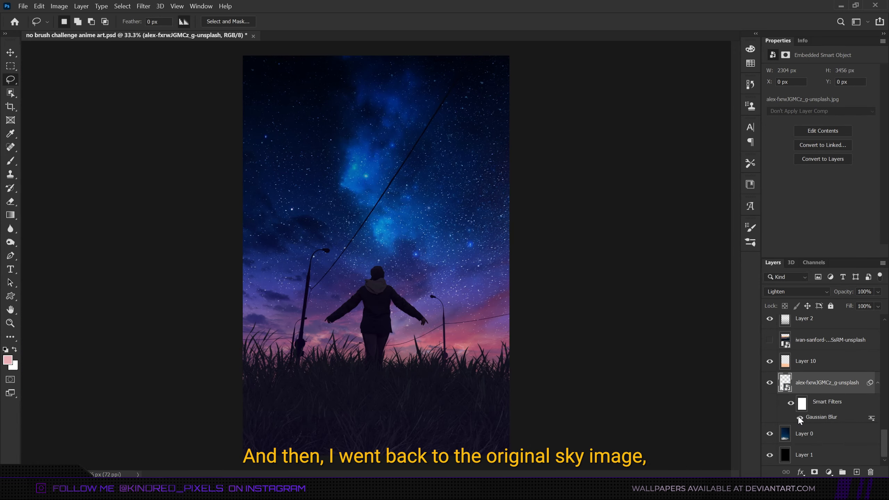
Open the galaxy image's Gaussian Blur smart filter and confirm its 1.3-pixel radius.
{"action": "double_click", "coordinate": [815, 419]}
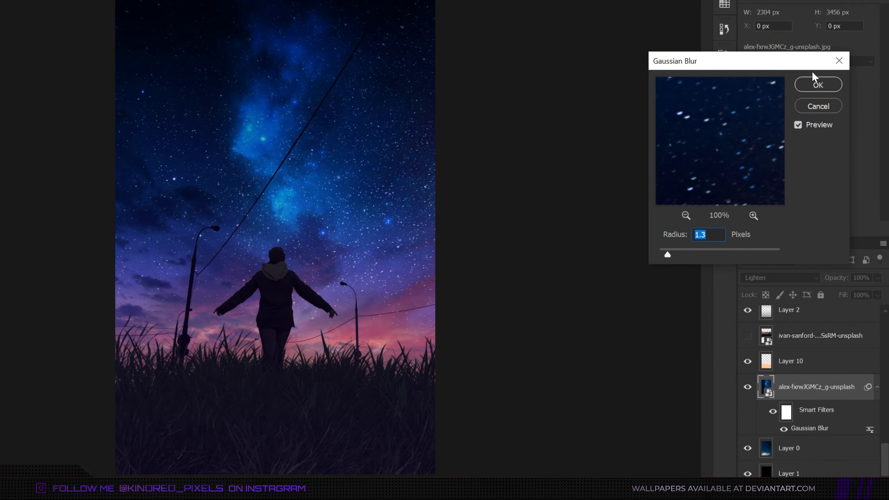
{"action": "left_click", "coordinate": [815, 84]}
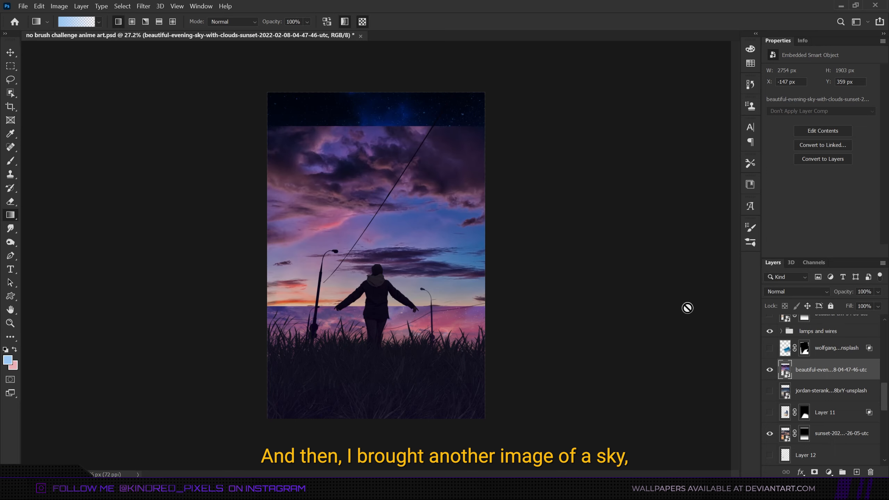
Rasterize the evening-sky clouds layer and set its blend mode to Multiply.
{"action": "right_click", "coordinate": [830, 372]}
{"action": "left_click", "coordinate": [740, 220]}
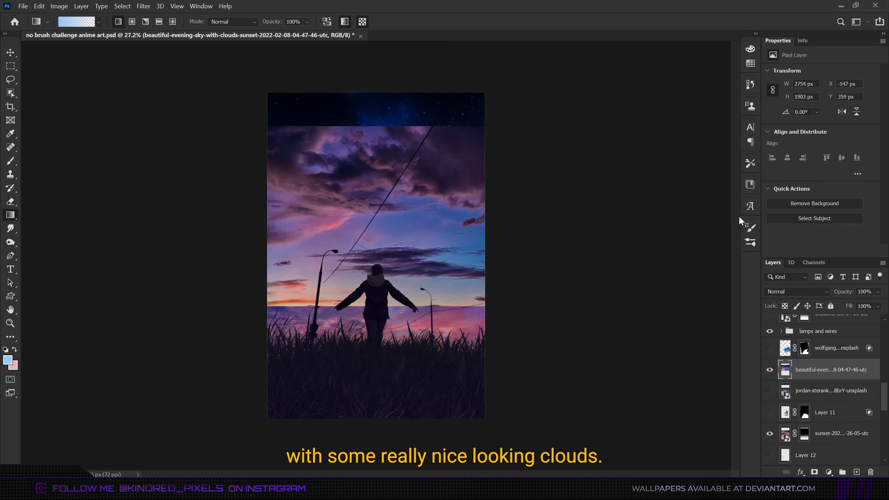
{"action": "left_click", "coordinate": [801, 292]}
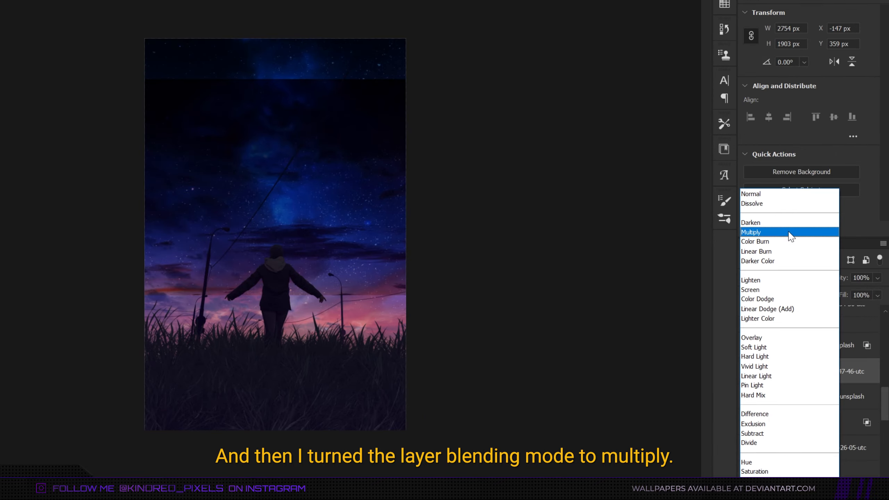
{"action": "left_click", "coordinate": [789, 233]}
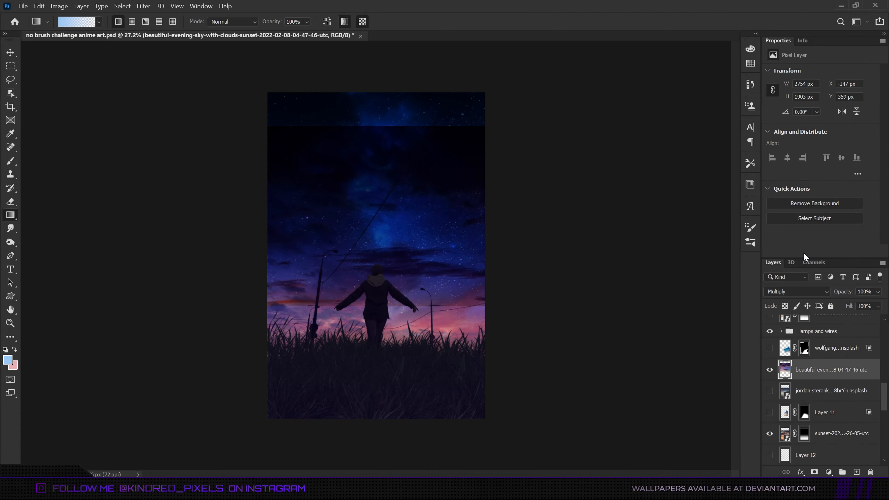
Scale the clouds layer to about 50% and rotate it about -11 degrees, placing it behind the figure.
{"action": "key", "text": "ctrl+t"}
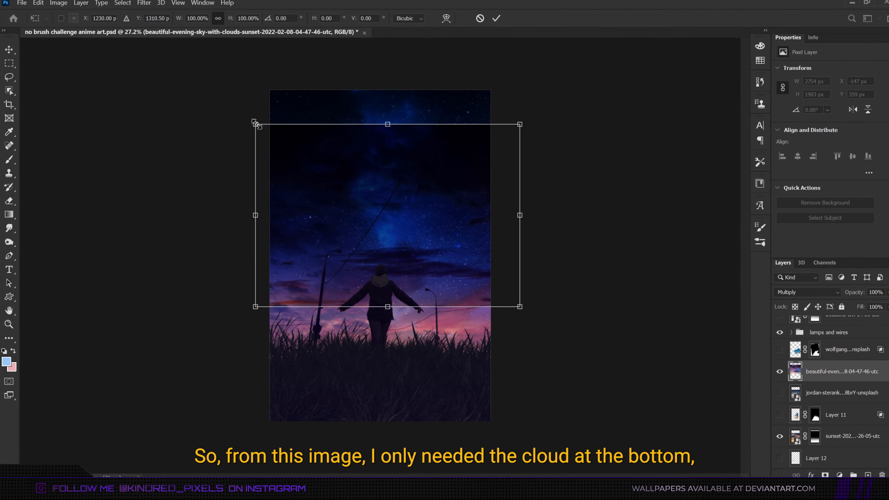
{"action": "left_click_drag", "start_coordinate": [254, 123], "coordinate": [383, 215]}
{"action": "left_click_drag", "start_coordinate": [452, 261], "coordinate": [446, 293]}
{"action": "left_click_drag", "start_coordinate": [545, 306], "coordinate": [546, 289]}
{"action": "left_click_drag", "start_coordinate": [505, 311], "coordinate": [502, 306]}
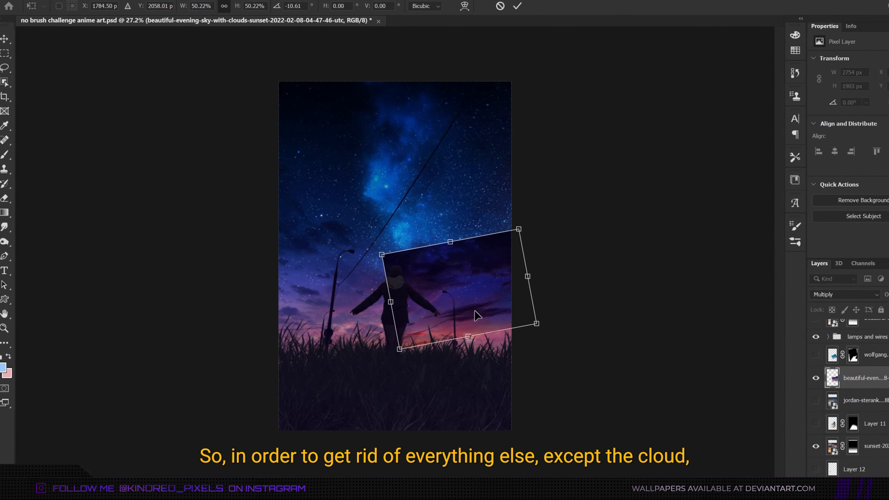
{"action": "key", "text": "Return"}
Set the clouds layer's Blend If sliders to This Layer 0, 108/203 and Underlying Layer 33/66, 166.
{"action": "double_click", "coordinate": [774, 368]}
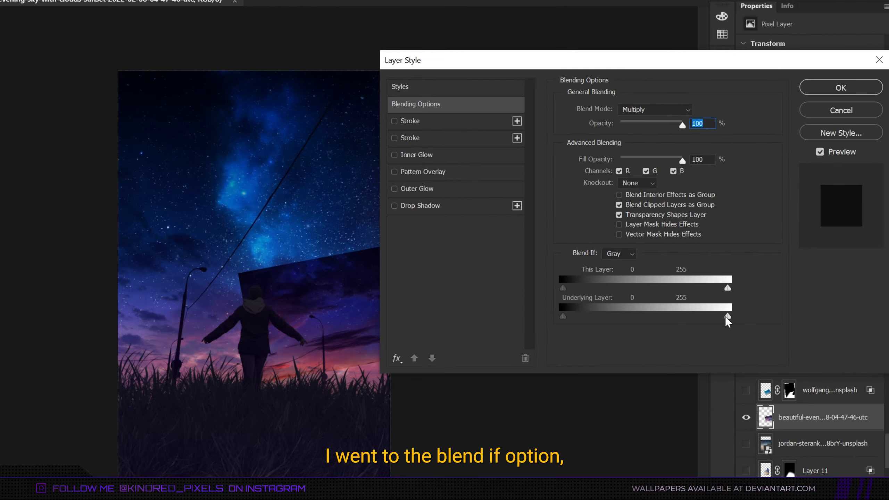
{"action": "left_click_drag", "start_coordinate": [752, 288], "coordinate": [708, 290]}
{"action": "left_click_drag", "start_coordinate": [563, 317], "coordinate": [584, 316]}
{"action": "left_click_drag", "start_coordinate": [726, 288], "coordinate": [631, 288]}
{"action": "left_click_drag", "start_coordinate": [728, 289], "coordinate": [694, 293]}
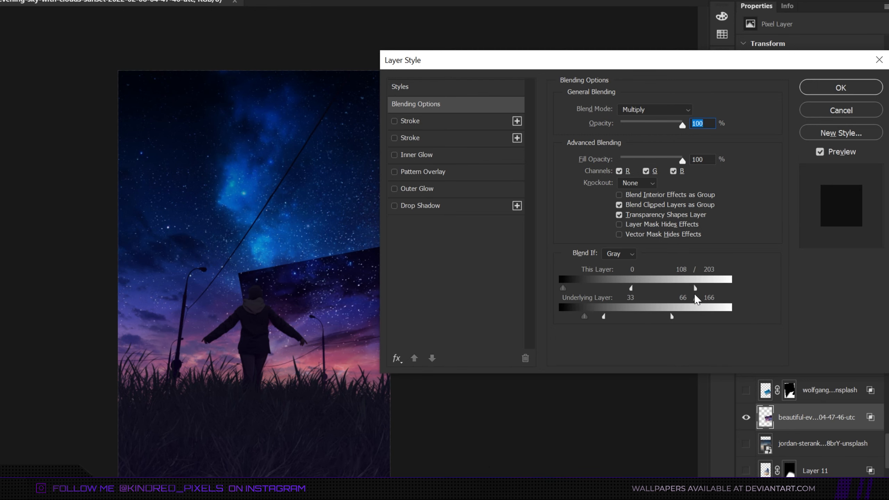
{"action": "key", "text": "Return"}
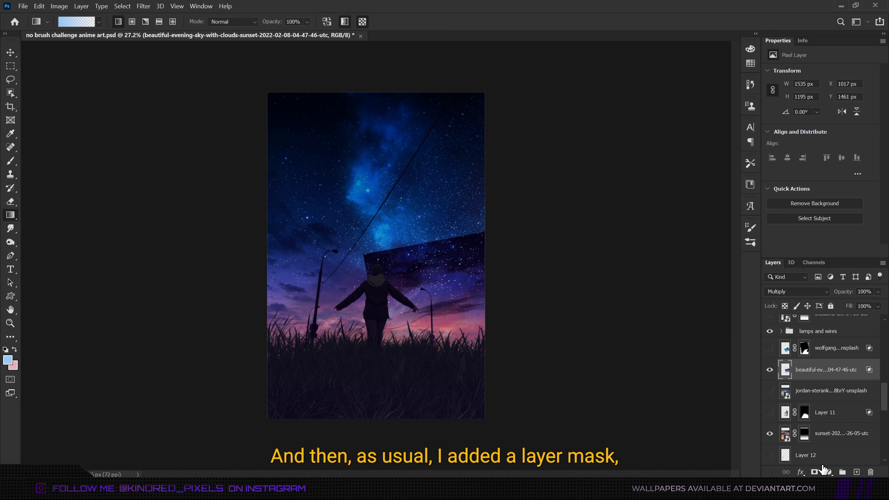
Add a layer mask to the clouds layer and draw black gradients to hide its unwanted edges.
{"action": "left_click", "coordinate": [814, 472]}
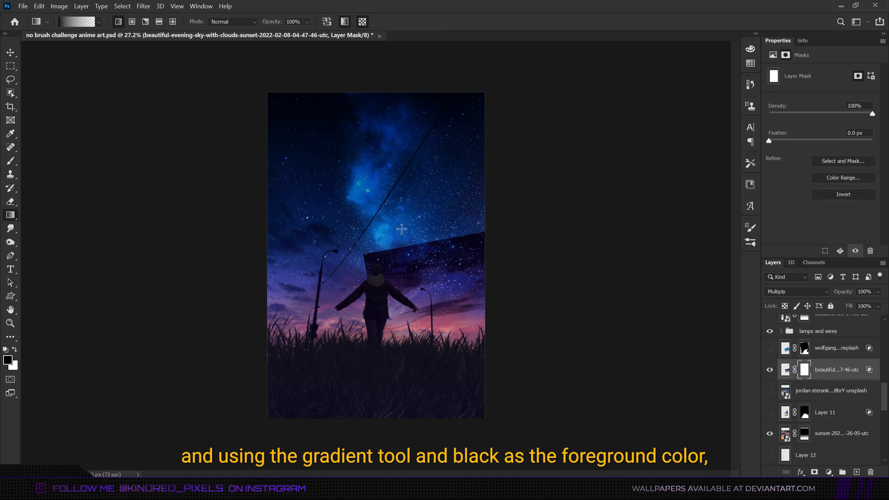
{"action": "left_click_drag", "start_coordinate": [425, 293], "coordinate": [424, 293]}
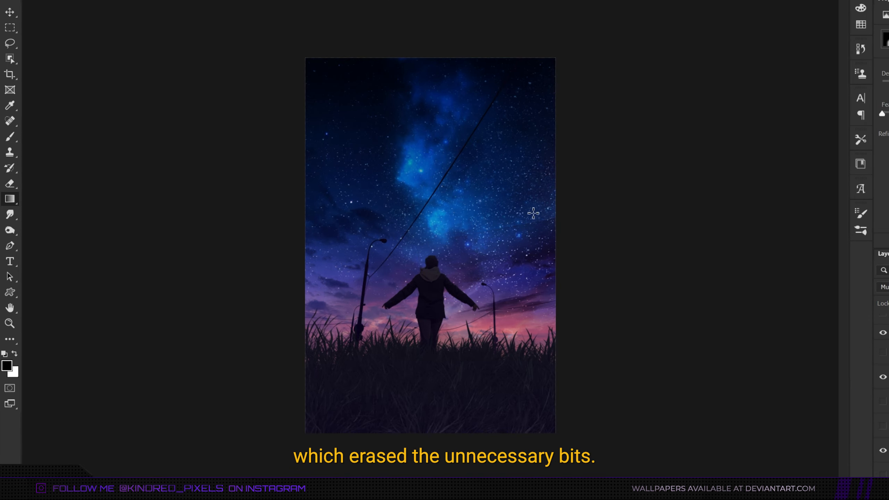
{"action": "left_click_drag", "start_coordinate": [547, 268], "coordinate": [551, 282]}
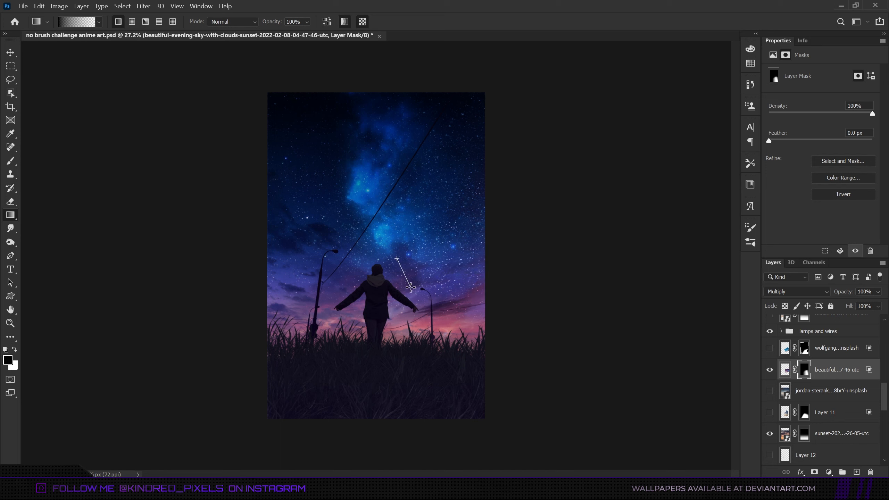
{"action": "key", "text": "ctrl+2"}
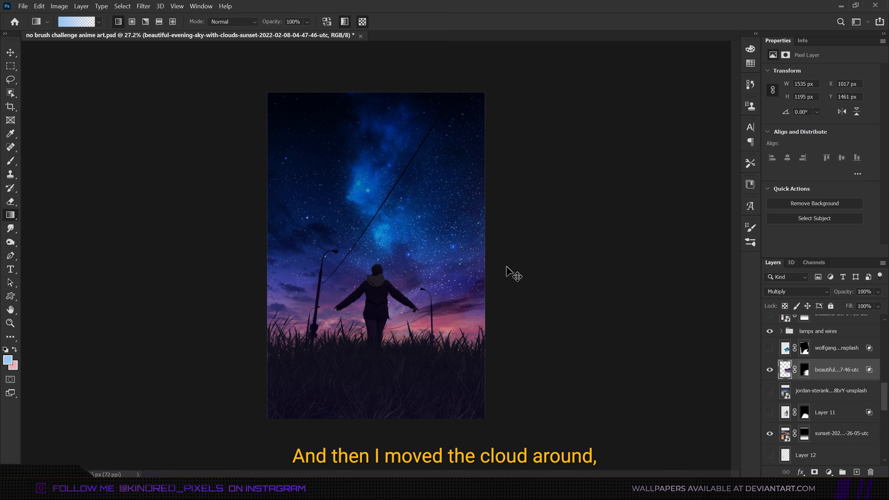
Flip the clouds layer horizontally and warp its edges to fit the composition.
{"action": "key", "text": "ctrl+t"}
{"action": "right_click", "coordinate": [458, 303]}
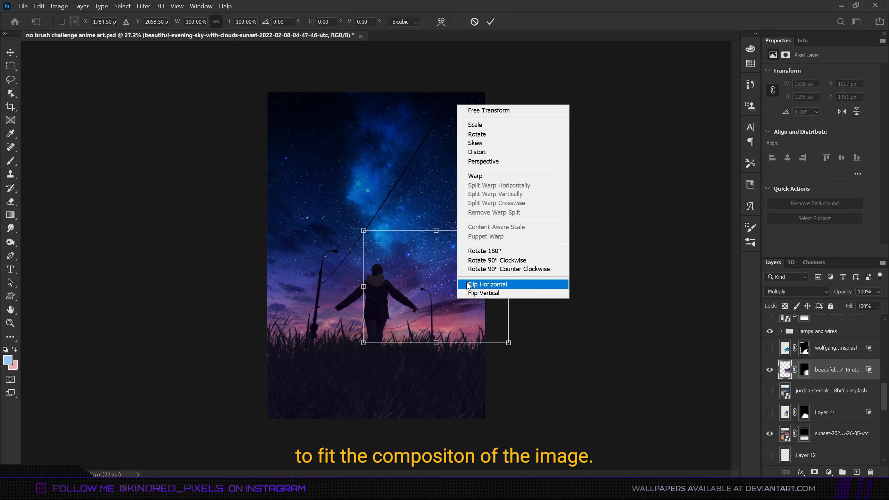
{"action": "key", "text": "Escape"}
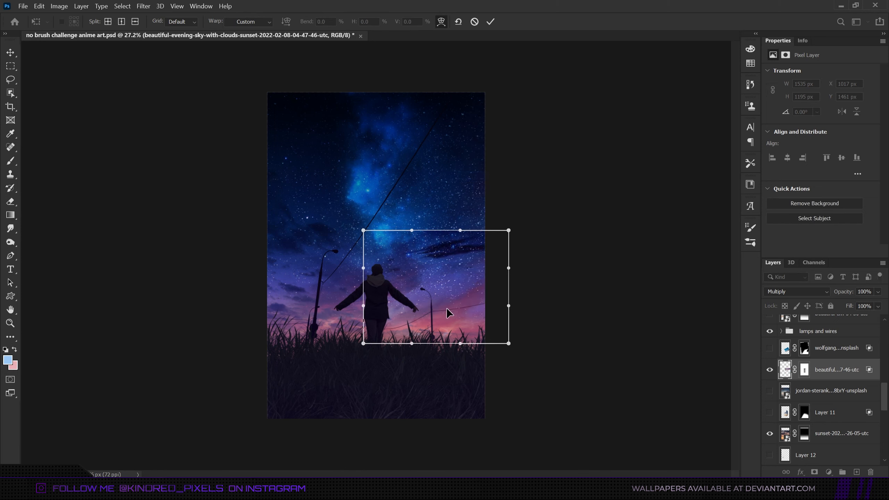
{"action": "left_click_drag", "start_coordinate": [508, 342], "coordinate": [495, 334]}
{"action": "left_click_drag", "start_coordinate": [431, 284], "coordinate": [434, 290]}
{"action": "right_click", "coordinate": [435, 290]}
{"action": "left_click", "coordinate": [453, 167]}
{"action": "left_click_drag", "start_coordinate": [494, 258], "coordinate": [486, 254]}
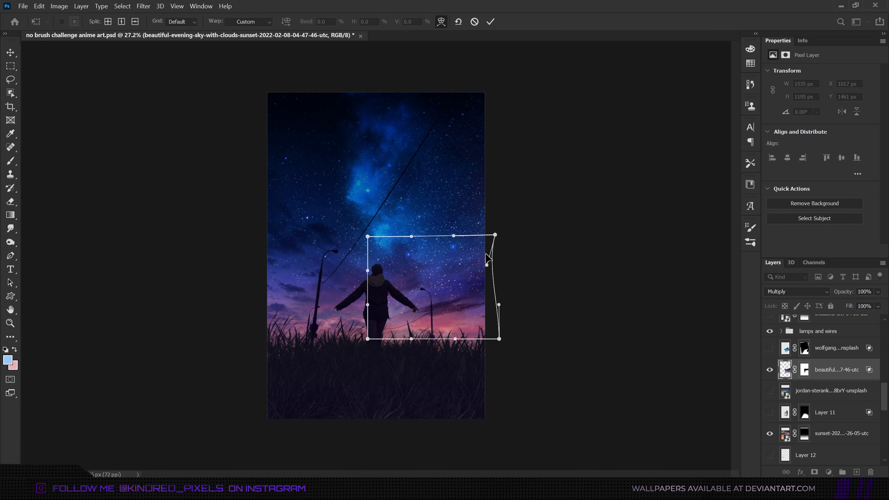
{"action": "key", "text": "Return"}
{"action": "key", "text": "g"}
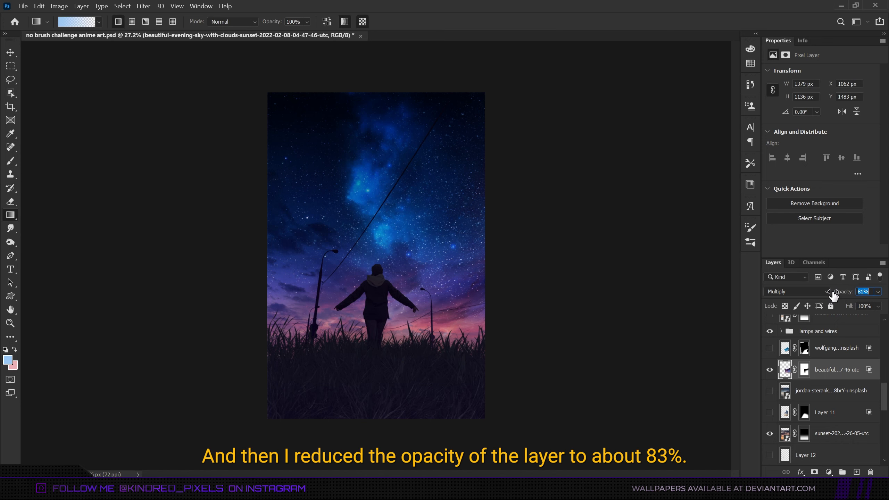
Reduce the clouds layer's opacity to 83%.
{"action": "left_click_drag", "start_coordinate": [833, 295], "coordinate": [834, 295]}
{"action": "scroll", "coordinate": [495, 374], "scroll_direction": "down", "scroll_amount": 6}
{"action": "scroll", "coordinate": [459, 334], "scroll_direction": "up", "scroll_amount": 6}
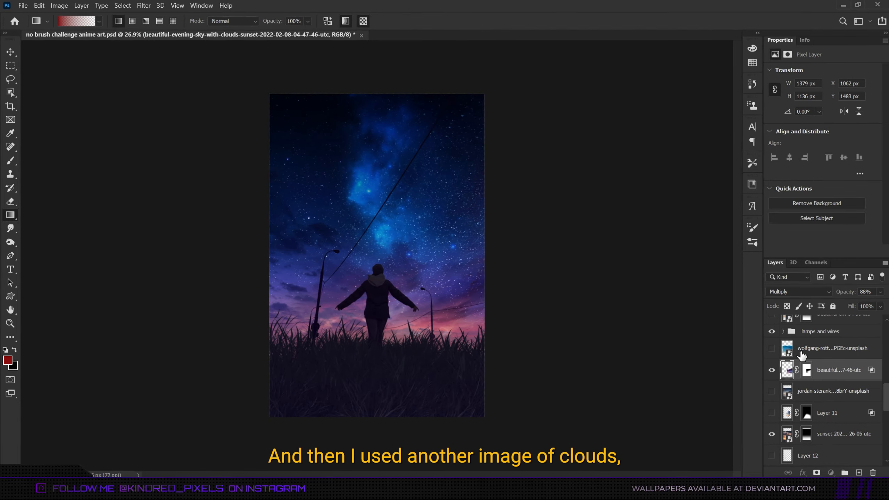
Show the wolfgang clouds image and scale it down over the lower sky.
{"action": "left_click", "coordinate": [836, 348]}
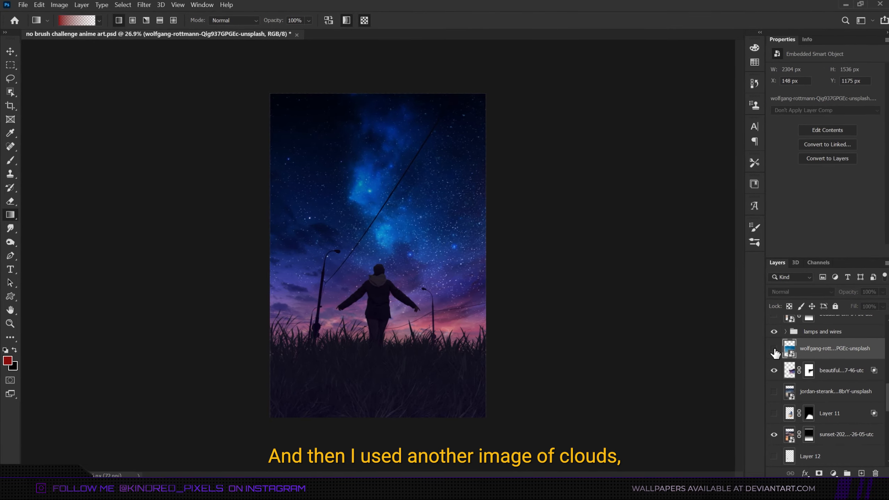
{"action": "left_click", "coordinate": [769, 348]}
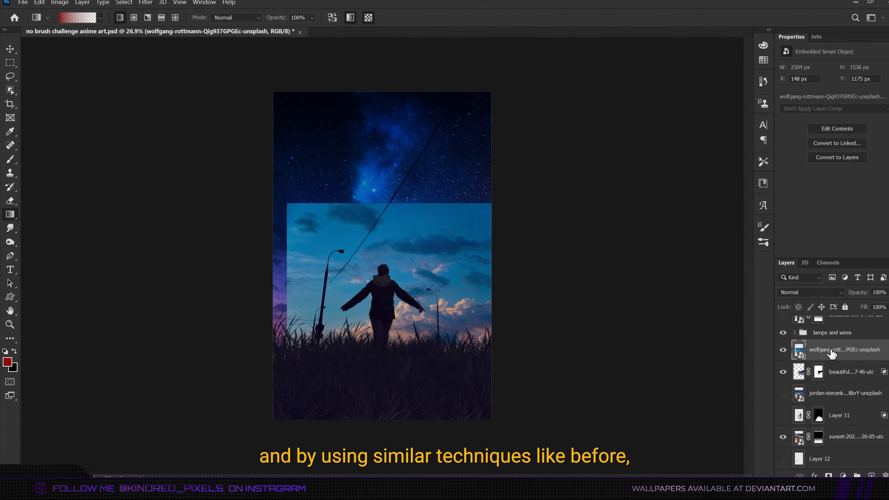
{"action": "key", "text": "ctrl+t"}
{"action": "left_click_drag", "start_coordinate": [455, 263], "coordinate": [442, 249]}
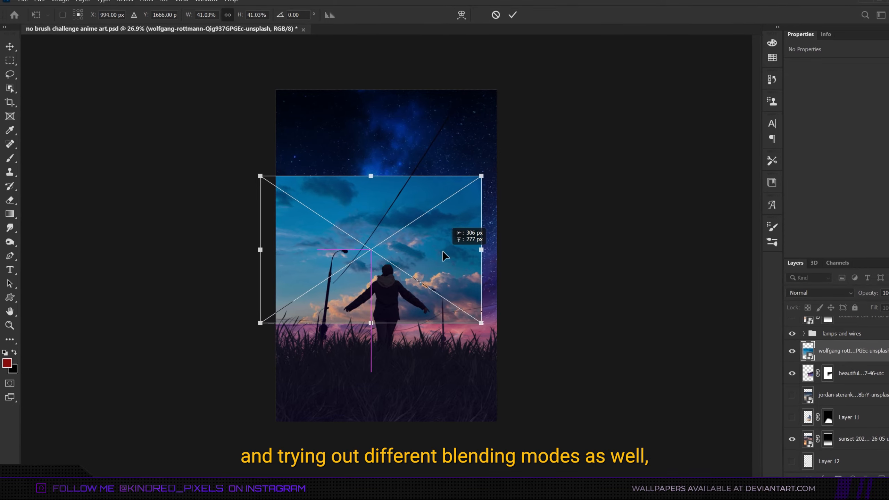
{"action": "key", "text": "ctrl+0"}
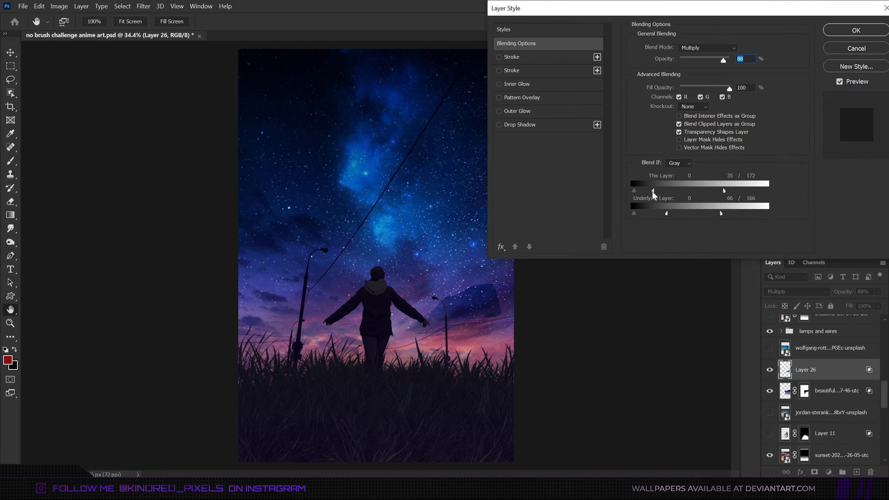
Confirm the Blend If layer style on Layer 26 and set its blend mode to Multiply.
{"action": "key", "text": "Return"}
{"action": "left_click", "coordinate": [794, 291]}
{"action": "left_click", "coordinate": [791, 254]}
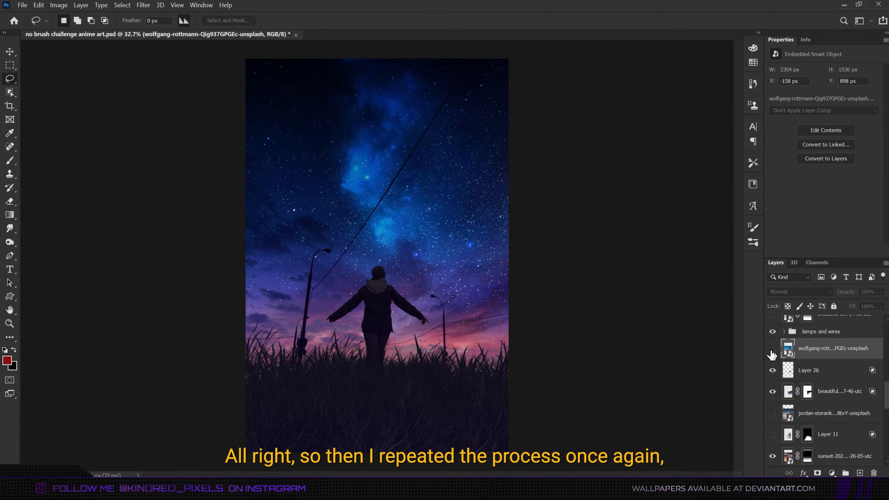
Show the wolfgang clouds image again and move it up with Free Transform.
{"action": "left_click", "coordinate": [769, 348]}
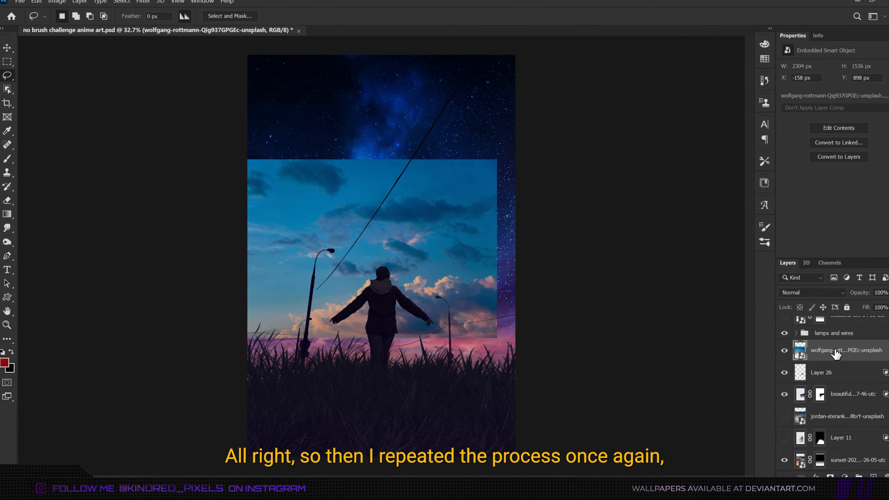
{"action": "key", "text": "ctrl+t"}
{"action": "left_click_drag", "start_coordinate": [412, 210], "coordinate": [431, 161]}
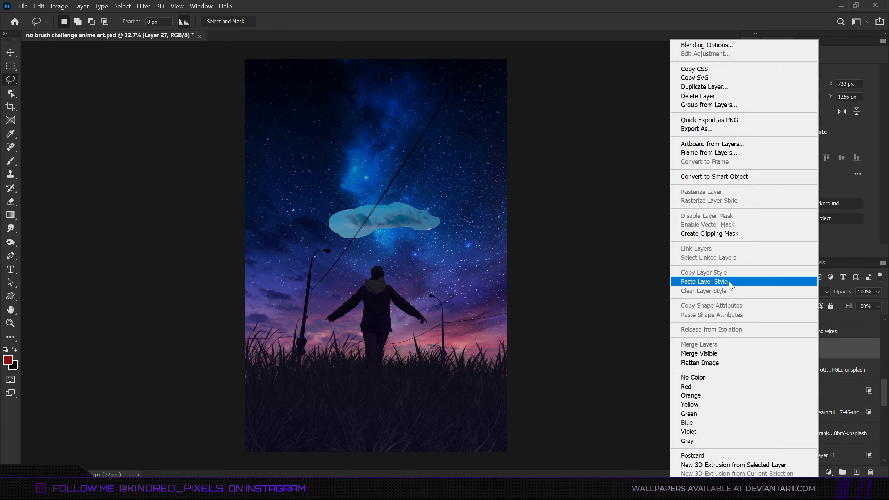
Scale up the small Layer 27 cloud and place it near the right horizon.
{"action": "key", "text": "ctrl+t"}
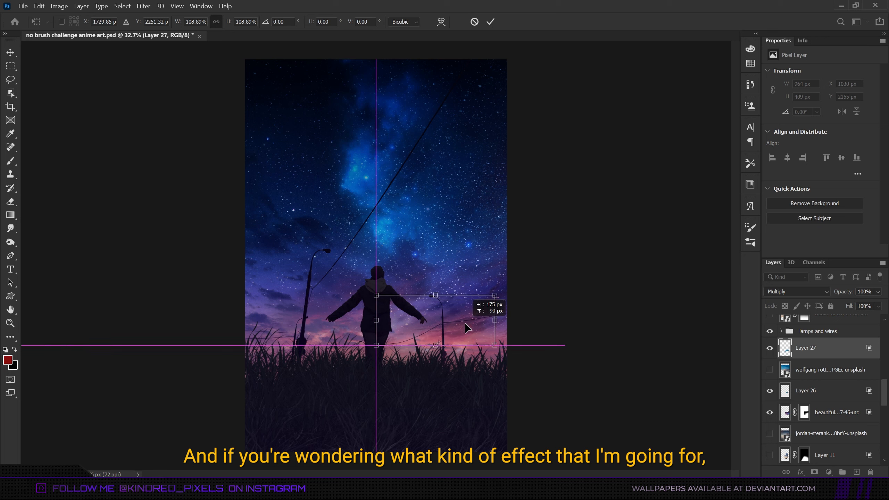
{"action": "left_click_drag", "start_coordinate": [466, 323], "coordinate": [477, 279]}
{"action": "key", "text": "Return"}
{"action": "key", "text": "l"}
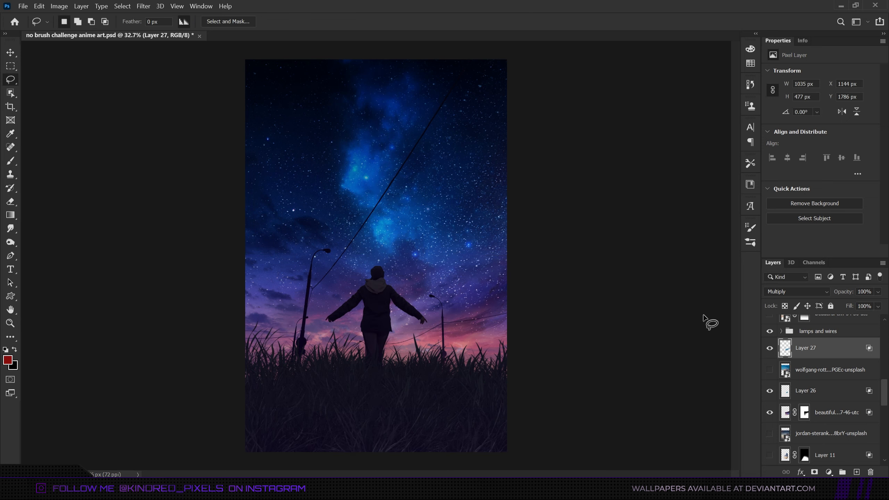
Confirm Layer 27's layer style and nudge the cloud slightly upward with Free Transform.
{"action": "double_click", "coordinate": [869, 353]}
{"action": "left_click", "coordinate": [836, 28]}
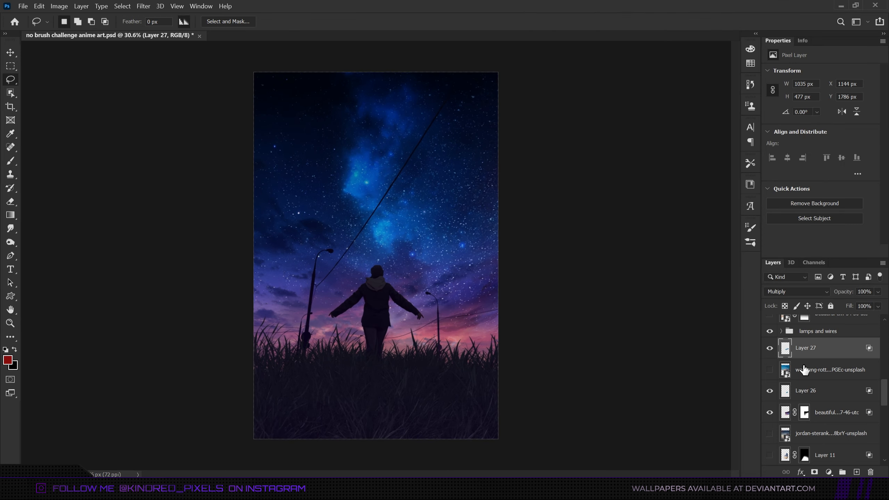
{"action": "key", "text": "ctrl+t"}
{"action": "left_click_drag", "start_coordinate": [488, 269], "coordinate": [486, 262]}
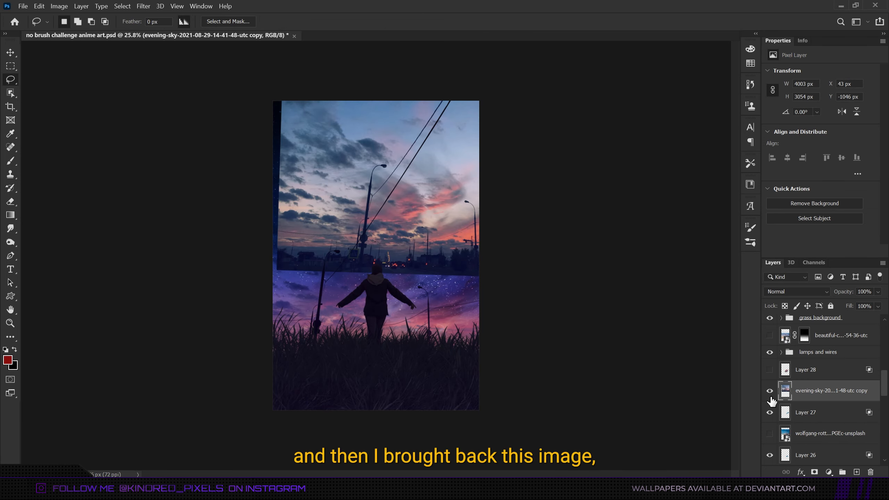
Zoom in and lasso-select cloud areas on the evening-sky copy image.
{"action": "scroll", "coordinate": [302, 196], "scroll_direction": "up", "scroll_amount": 8}
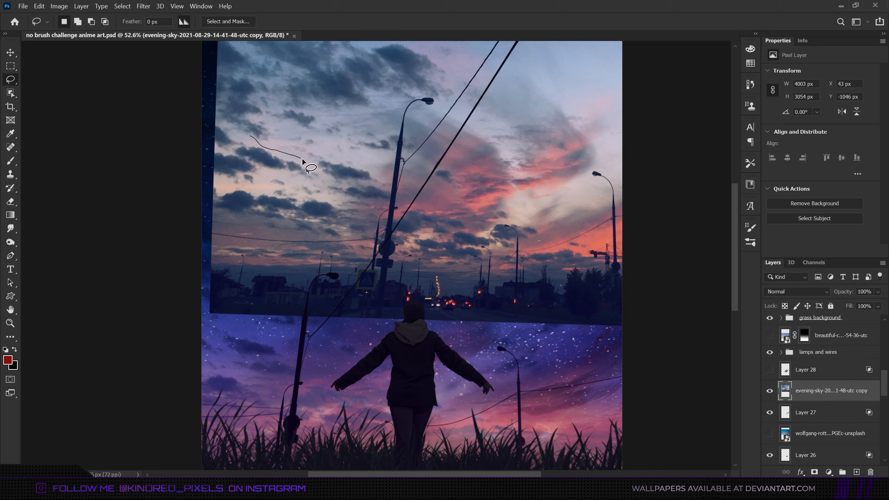
{"action": "mouse_move", "coordinate": [310, 164]}
{"action": "left_mouse_down"}
{"action": "mouse_move", "coordinate": [299, 182]}
{"action": "mouse_move", "coordinate": [258, 167]}
{"action": "mouse_move", "coordinate": [253, 191]}
{"action": "left_mouse_up"}
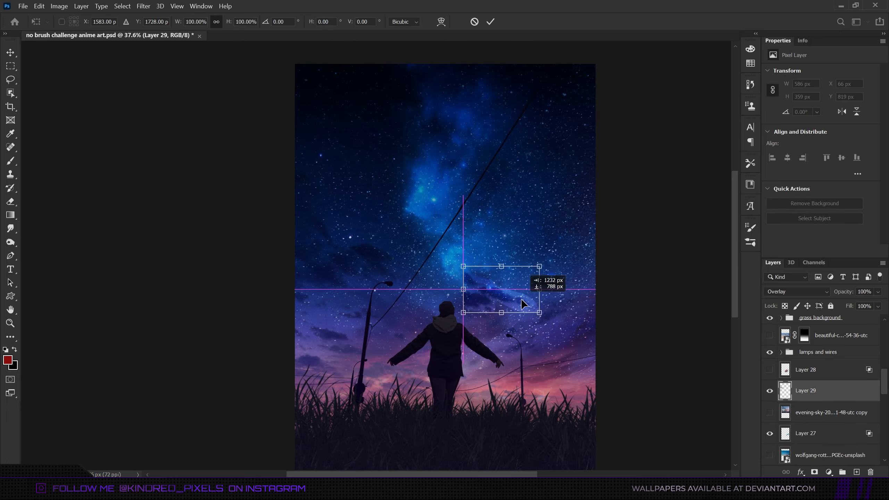
{"action": "mouse_move", "coordinate": [526, 302]}
{"action": "left_mouse_down"}
{"action": "mouse_move", "coordinate": [577, 342]}
{"action": "mouse_move", "coordinate": [569, 356]}
{"action": "mouse_move", "coordinate": [599, 347]}
{"action": "left_mouse_up"}
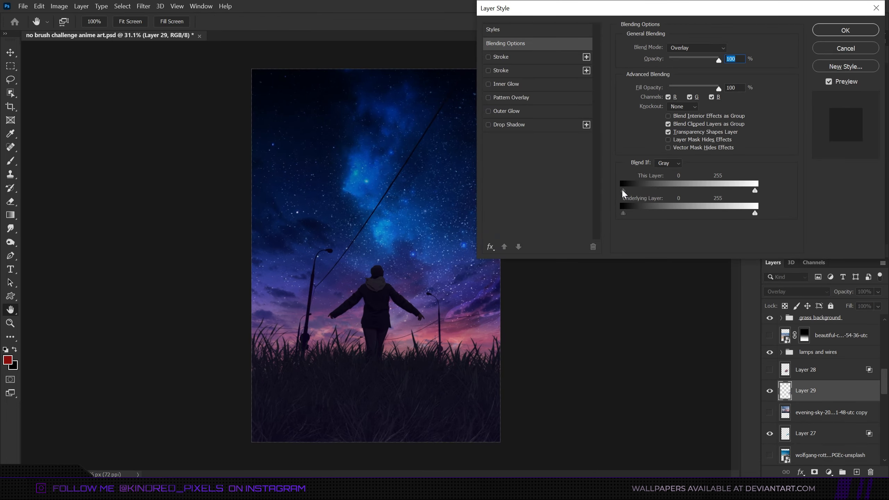
{"action": "left_click_drag", "start_coordinate": [622, 189], "coordinate": [623, 174]}
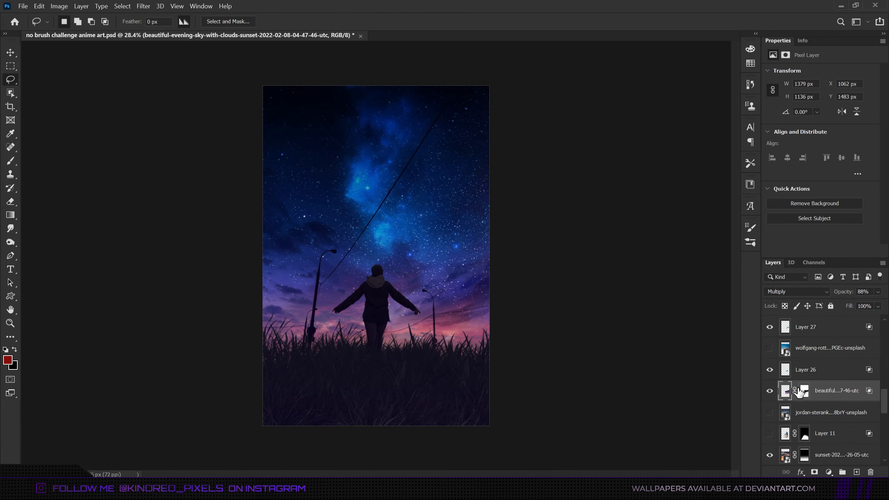
Select the evening-clouds layer mask and draw another black gradient across the lower right to hide more cloud.
{"action": "left_click", "coordinate": [799, 391]}
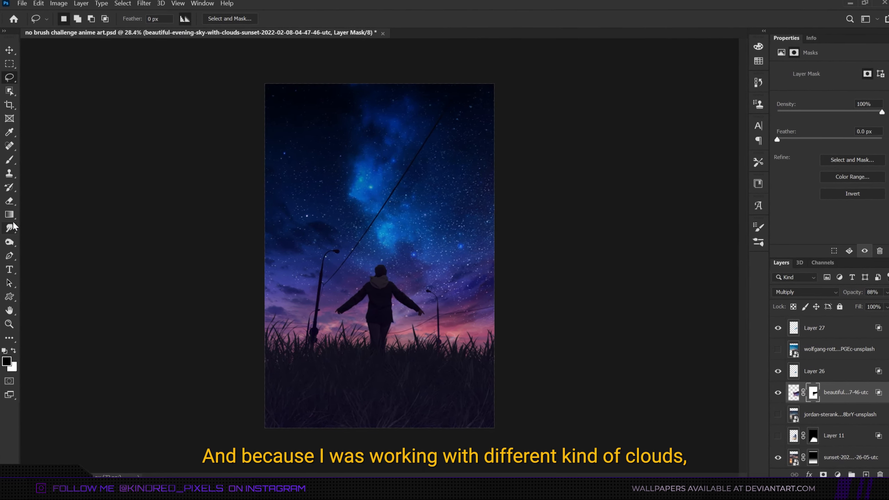
{"action": "left_click", "coordinate": [9, 215]}
{"action": "left_click_drag", "start_coordinate": [447, 259], "coordinate": [458, 309]}
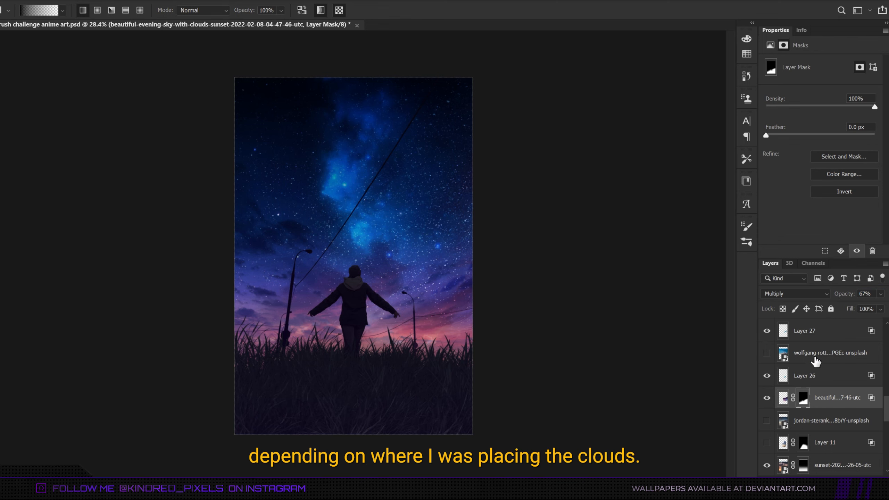
{"action": "scroll", "coordinate": [811, 355], "scroll_direction": "up", "scroll_amount": 1}
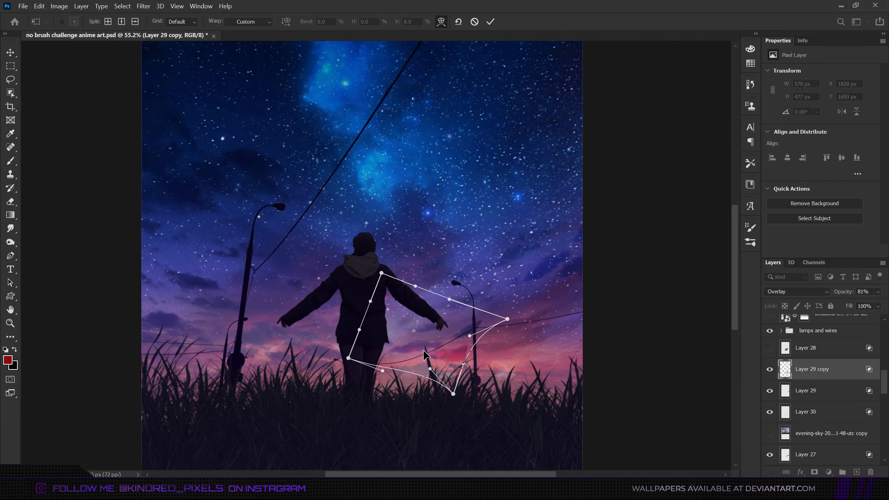
Warp the Layer 29 copy cloud shape inward over the figure's right side.
{"action": "left_click_drag", "start_coordinate": [447, 323], "coordinate": [412, 337]}
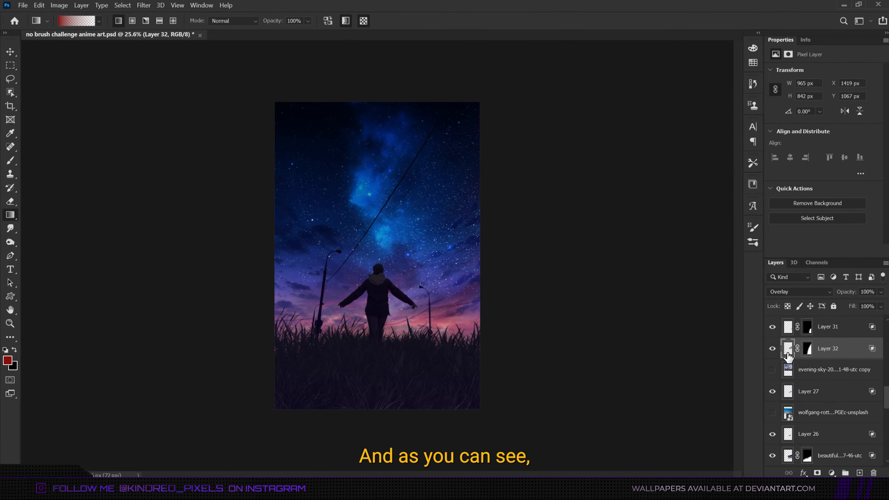
Free Transform Layer 32's cloud, scaling it to about 106% and rotating it slightly.
{"action": "key", "text": "ctrl+t"}
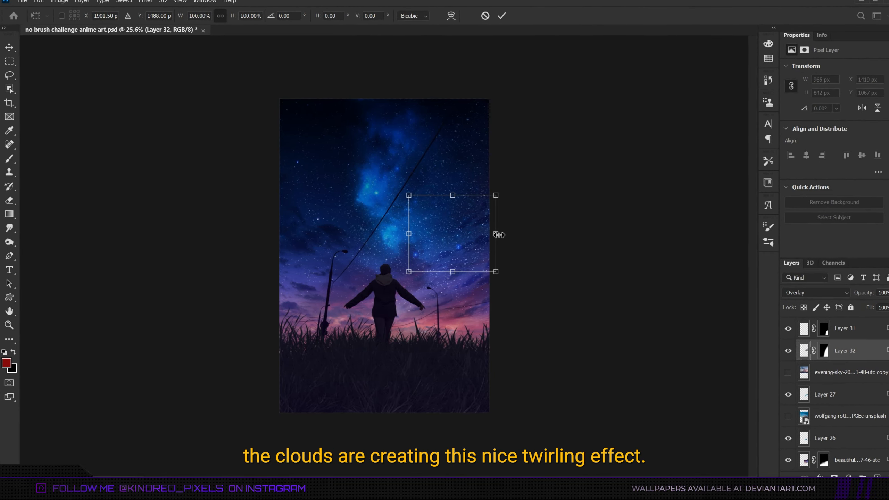
{"action": "left_click_drag", "start_coordinate": [491, 234], "coordinate": [496, 233]}
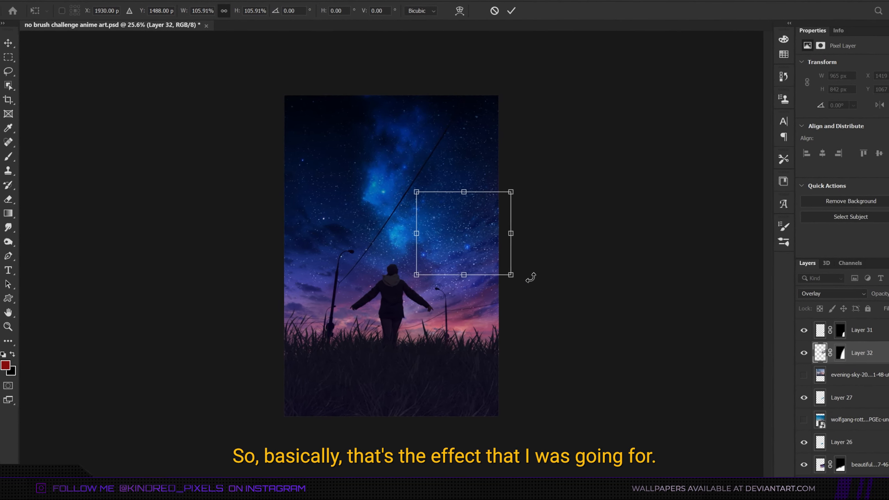
{"action": "left_click_drag", "start_coordinate": [527, 275], "coordinate": [531, 269]}
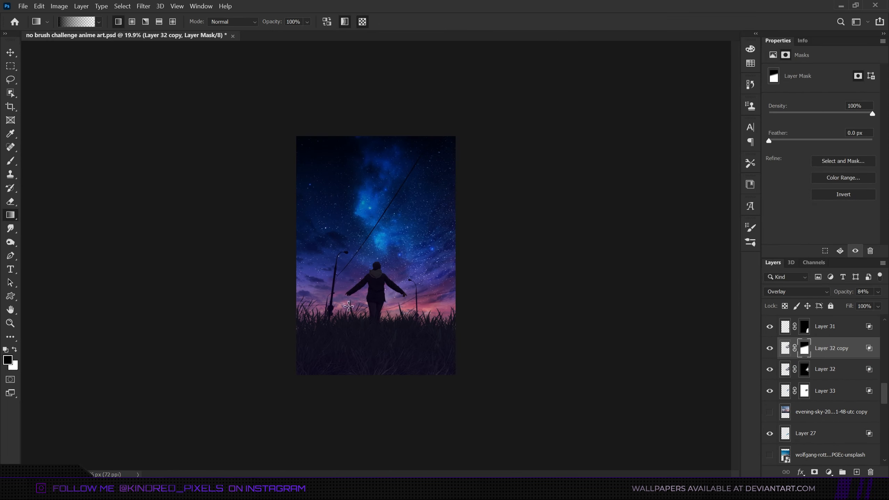
Start Puppet Warp on Layer 32 copy 2 and pin a point in the right-hand sky.
{"action": "left_click", "coordinate": [39, 6]}
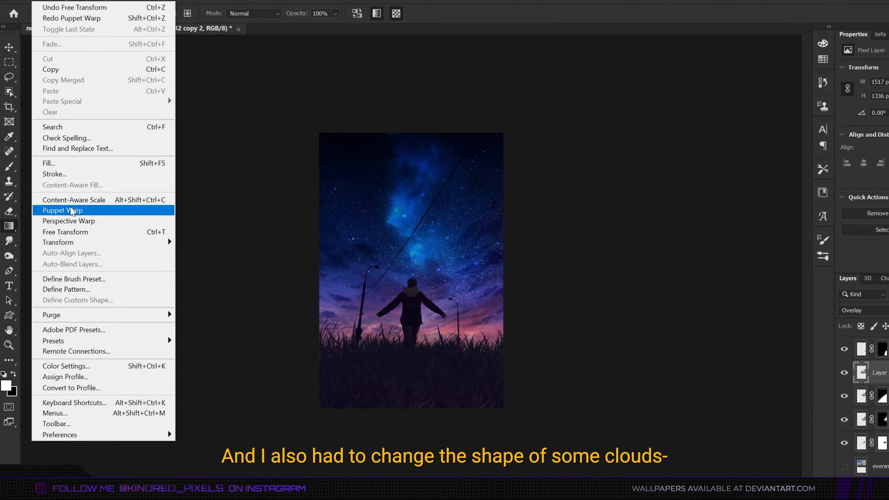
{"action": "left_click", "coordinate": [72, 211]}
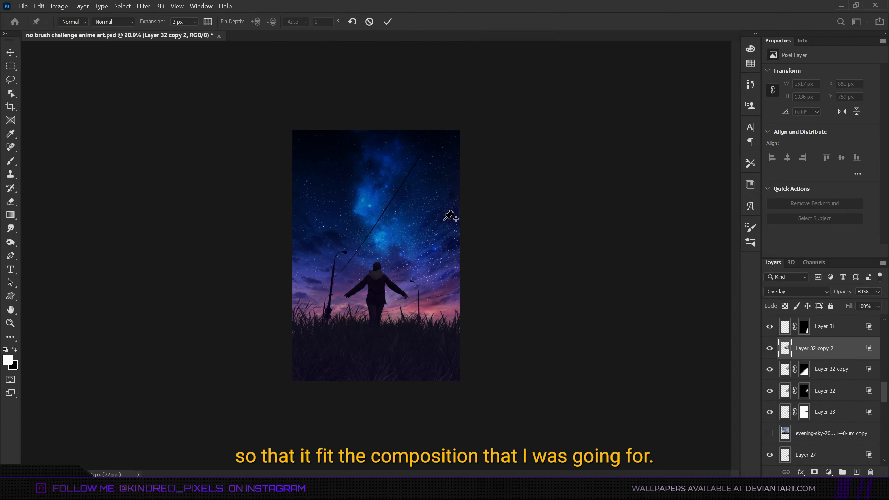
{"action": "left_click", "coordinate": [449, 215]}
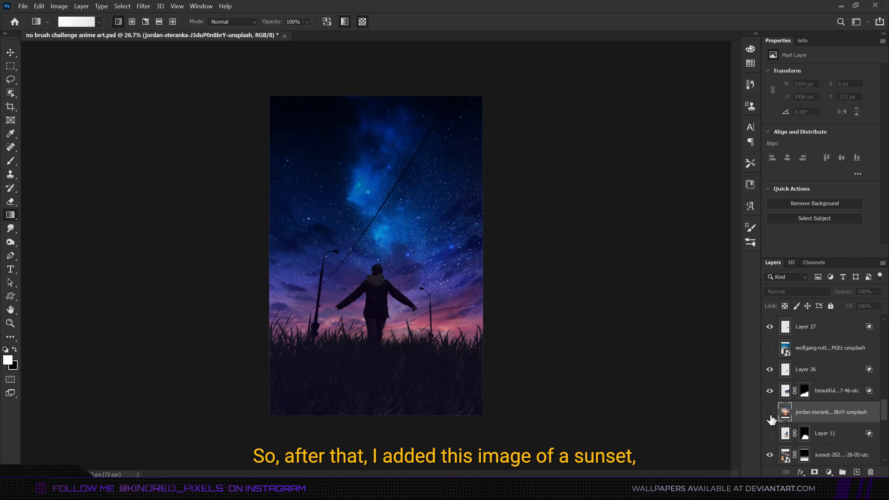
Show the jordan-steranka sunset photo layer and move it down so its sunset sits behind the figure.
{"action": "left_click", "coordinate": [769, 415]}
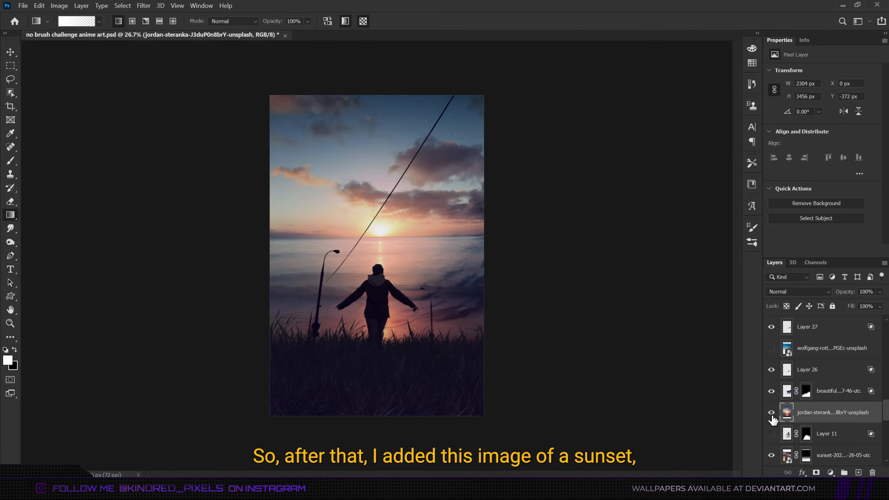
{"action": "key", "text": "ctrl+t"}
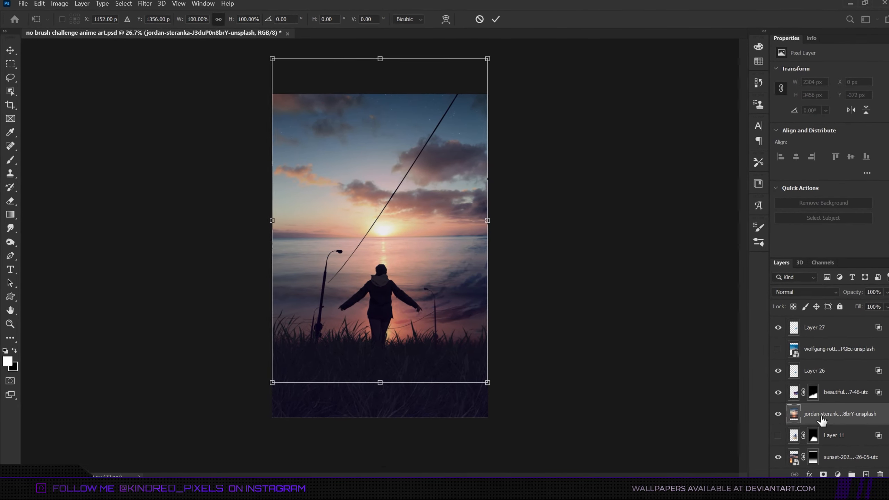
{"action": "left_click_drag", "start_coordinate": [426, 212], "coordinate": [436, 324]}
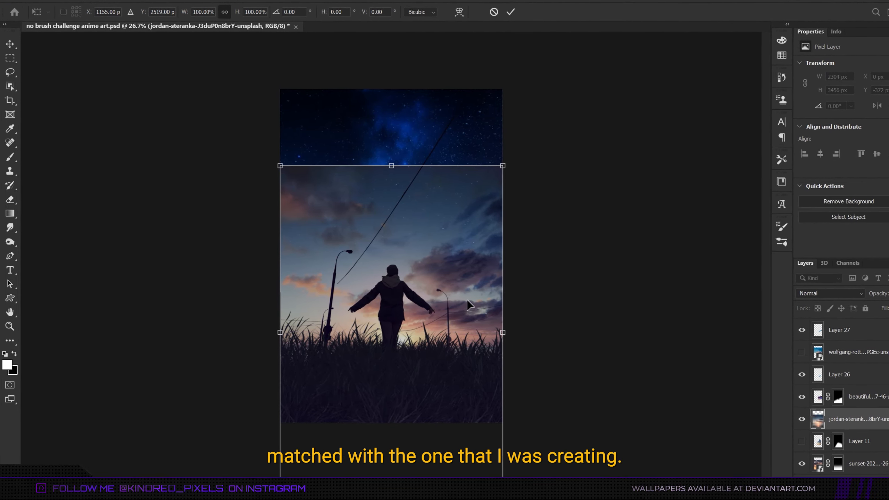
{"action": "key", "text": "Return"}
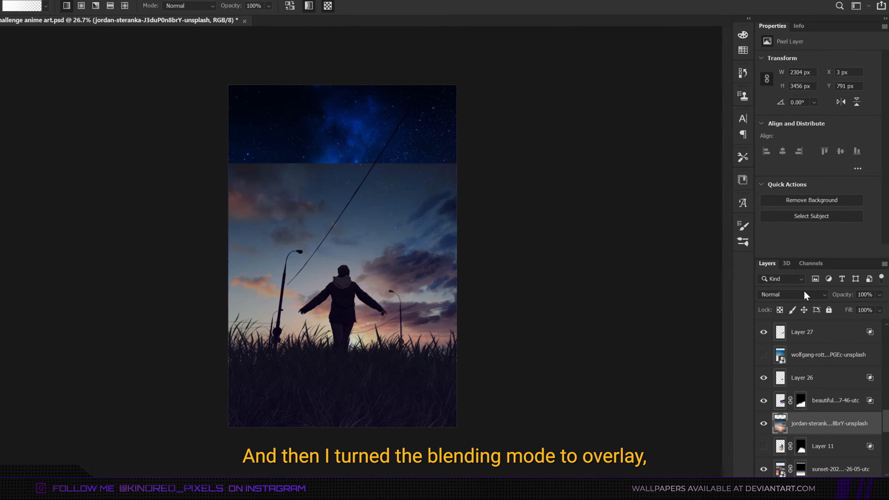
Set the sunset photo layer to Overlay and draw a black gradient from the top down on its mask.
{"action": "left_click", "coordinate": [803, 293]}
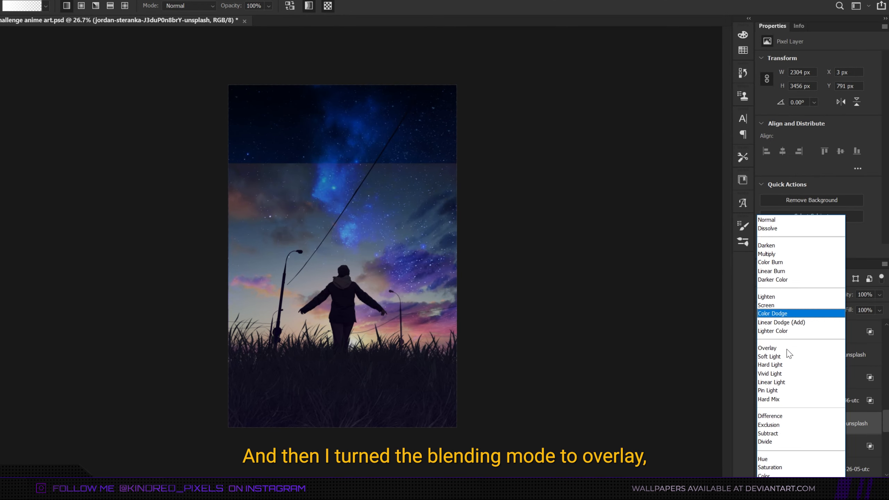
{"action": "left_click", "coordinate": [784, 348]}
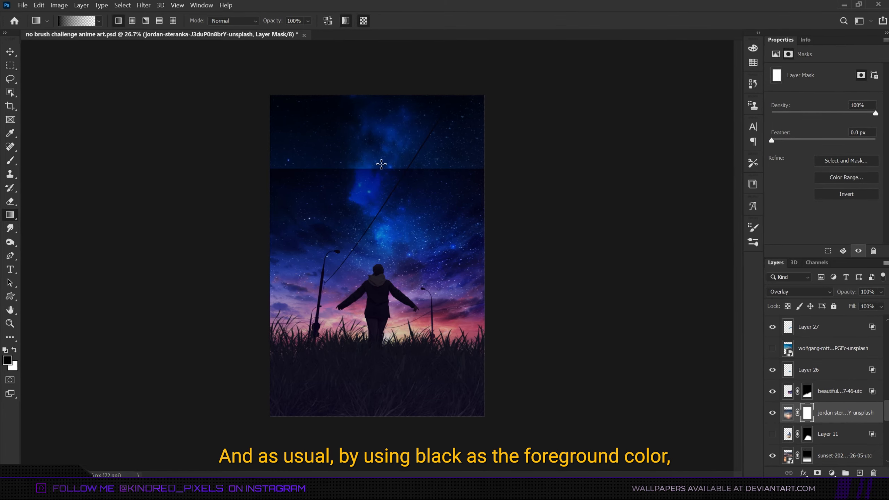
{"action": "left_click_drag", "start_coordinate": [383, 317], "coordinate": [383, 315]}
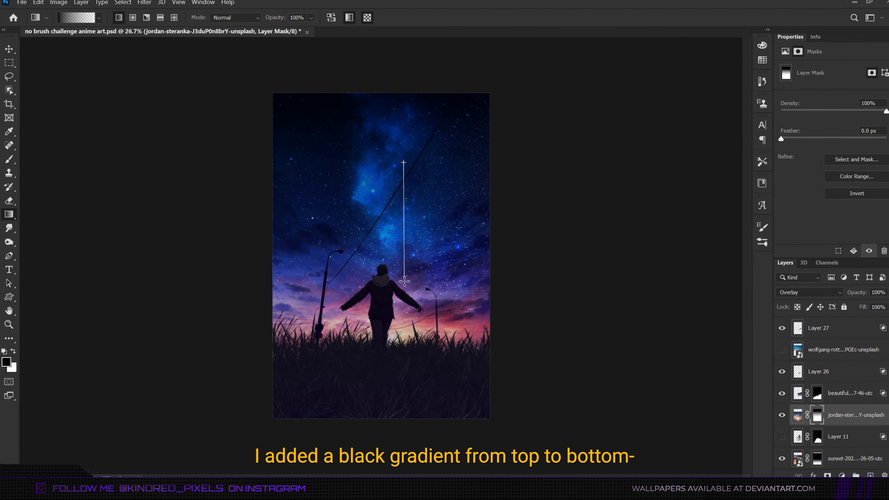
{"action": "left_click_drag", "start_coordinate": [404, 282], "coordinate": [404, 309]}
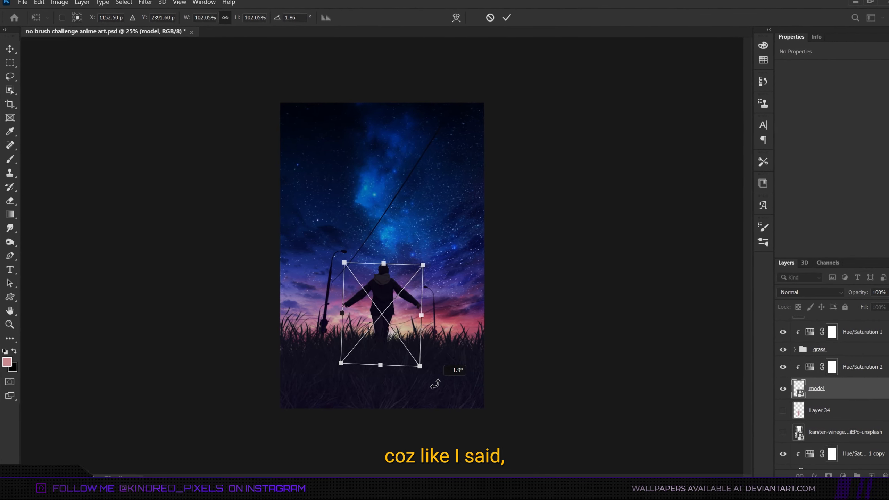
Rotate the model slightly clockwise, to about 1.7°.
{"action": "left_click_drag", "start_coordinate": [435, 383], "coordinate": [435, 385]}
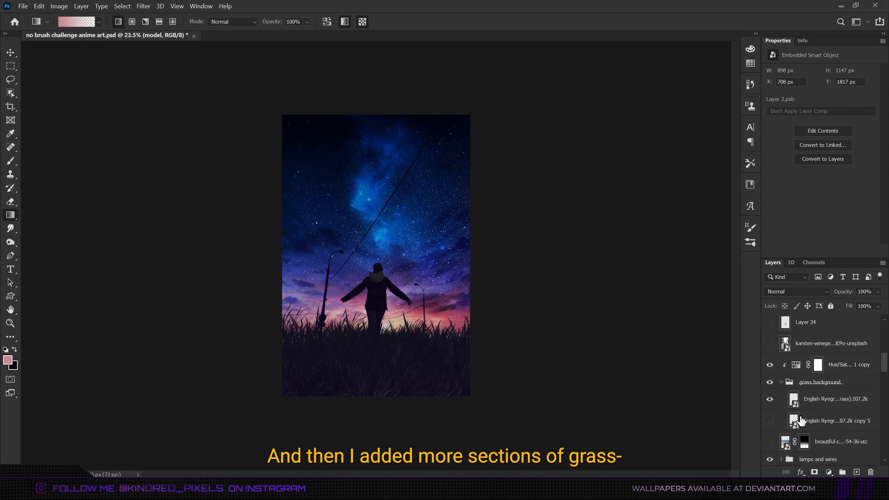
Show the English Ryegrass copy 5 grass layer and enlarge and skew it behind the model with Free Transform.
{"action": "left_click", "coordinate": [793, 419]}
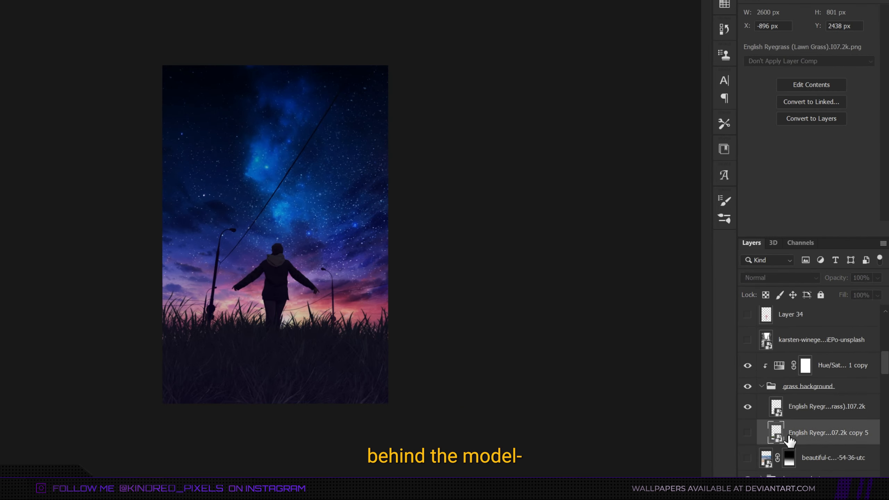
{"action": "left_click", "coordinate": [745, 434]}
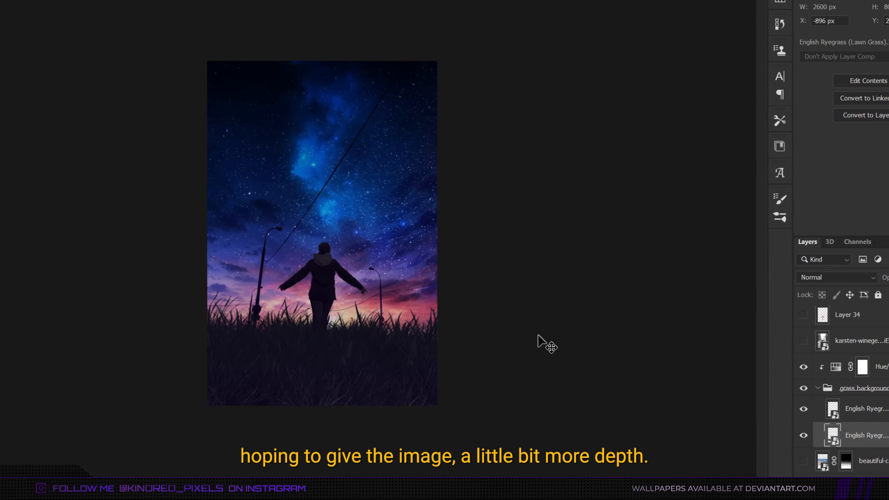
{"action": "key", "text": "ctrl+t"}
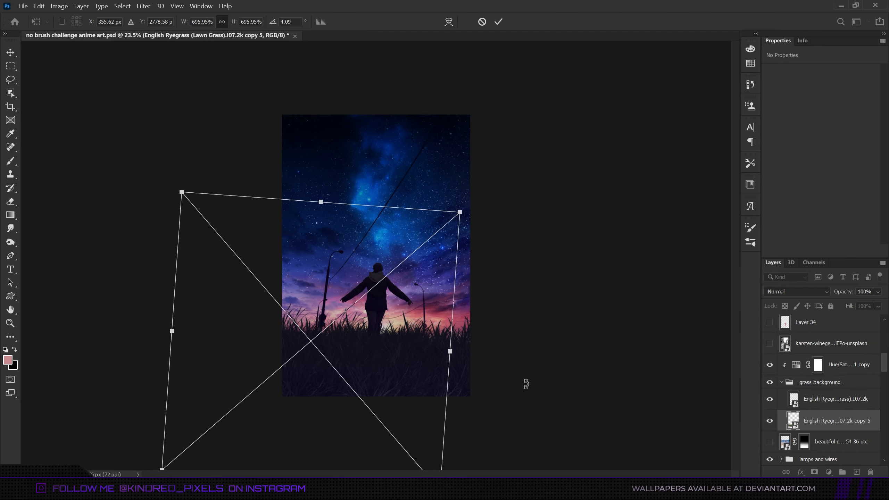
{"action": "left_click_drag", "start_coordinate": [527, 390], "coordinate": [524, 401]}
{"action": "left_click_drag", "start_coordinate": [387, 389], "coordinate": [387, 392]}
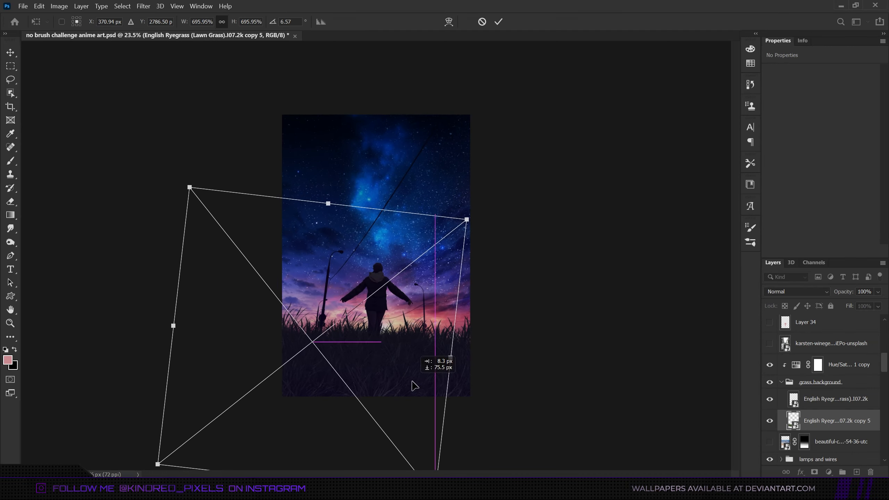
{"action": "left_click_drag", "start_coordinate": [518, 392], "coordinate": [514, 409]}
Add a layer mask to Layer 32 copy 2 to clean up unwanted cloud bits.
{"action": "scroll", "coordinate": [370, 344], "scroll_direction": "up", "scroll_amount": 1}
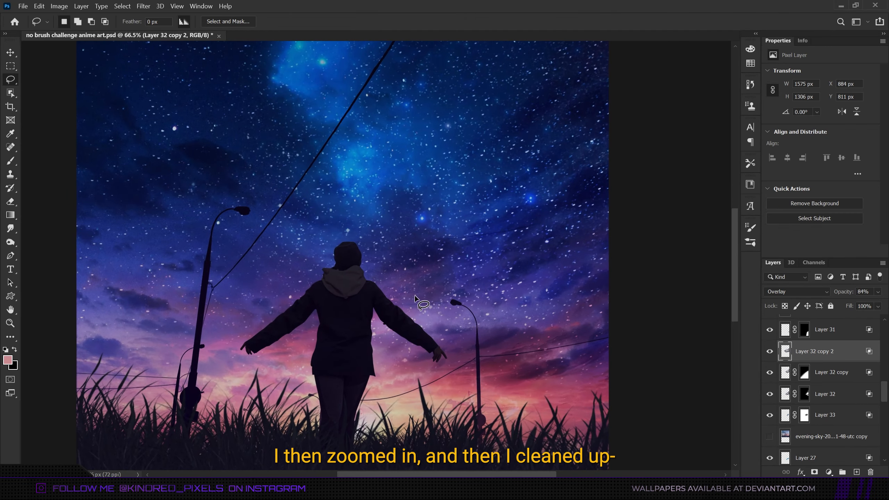
{"action": "scroll", "coordinate": [415, 295], "scroll_direction": "up", "scroll_amount": 1}
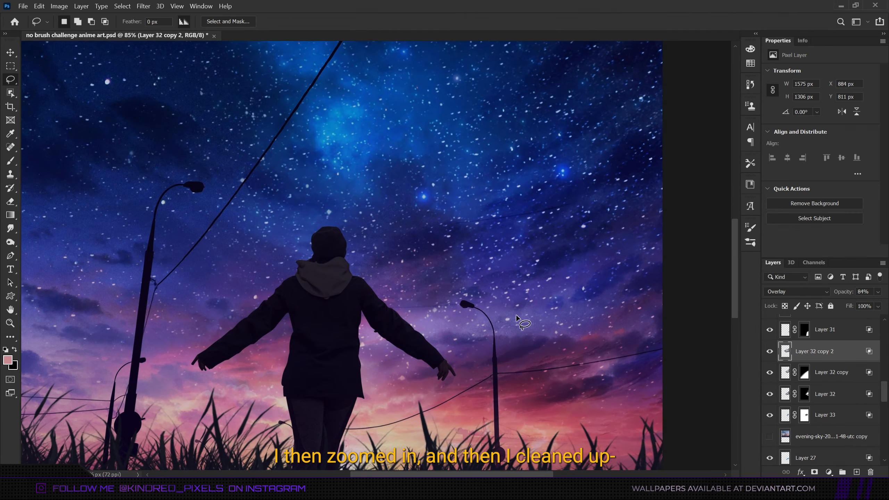
{"action": "left_click", "coordinate": [814, 472]}
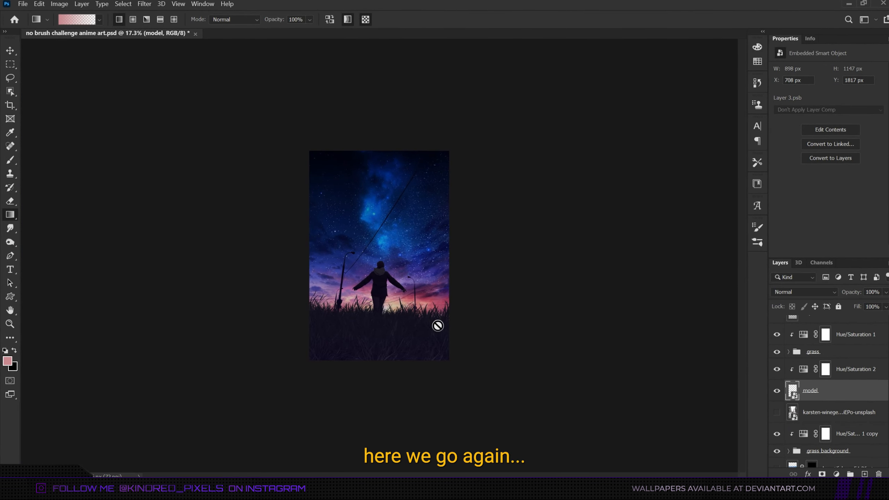
Tilt the model a bit further to the right, to about 2.8°.
{"action": "key", "text": "ctrl+t"}
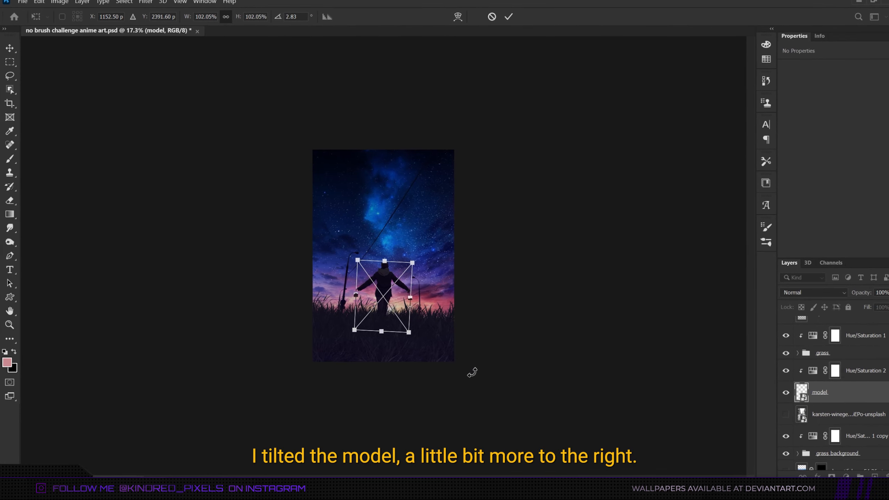
{"action": "left_click_drag", "start_coordinate": [470, 371], "coordinate": [469, 373]}
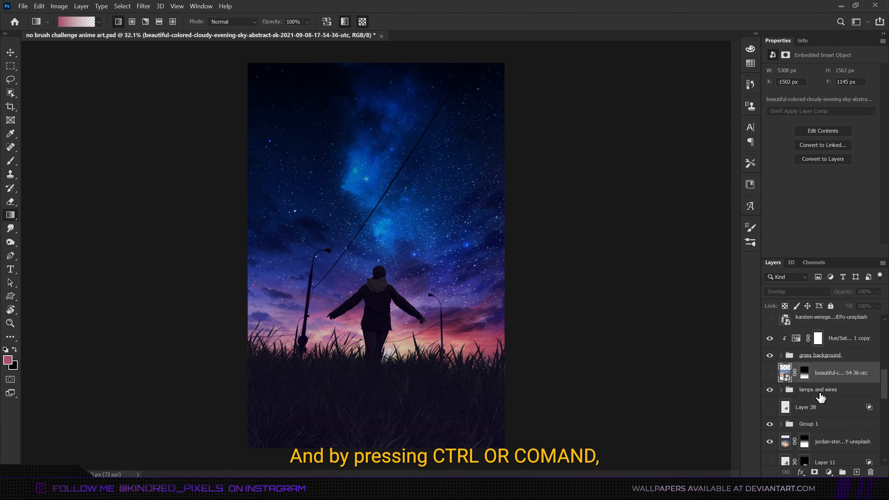
Create a new layer beneath the grass background group and load the background grass layers' selection on it.
{"action": "left_click", "coordinate": [855, 472]}
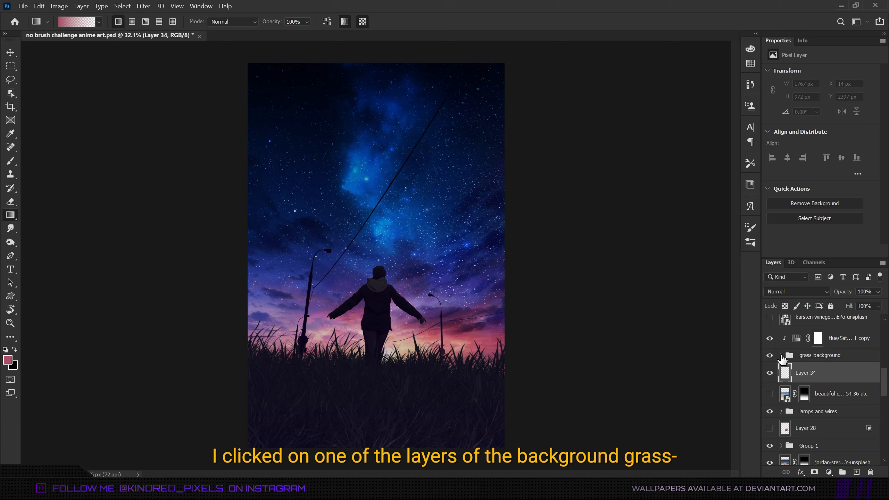
{"action": "left_click", "coordinate": [781, 355]}
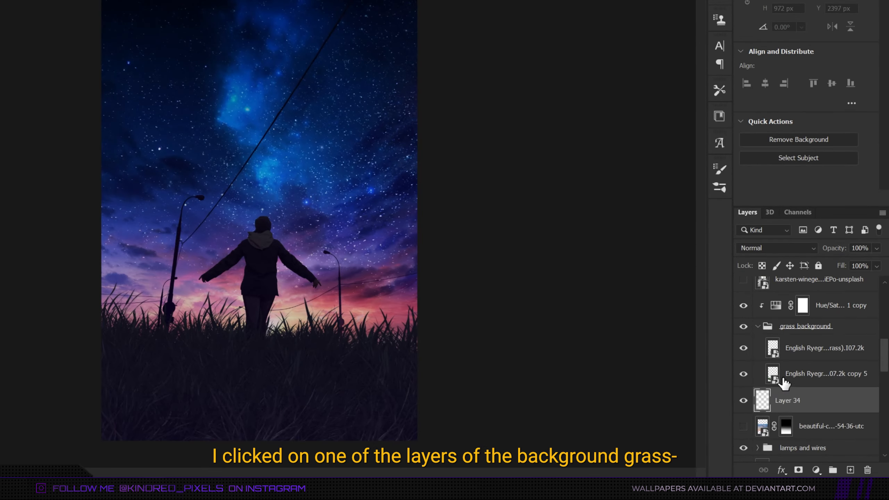
{"action": "left_click", "coordinate": [782, 382]}
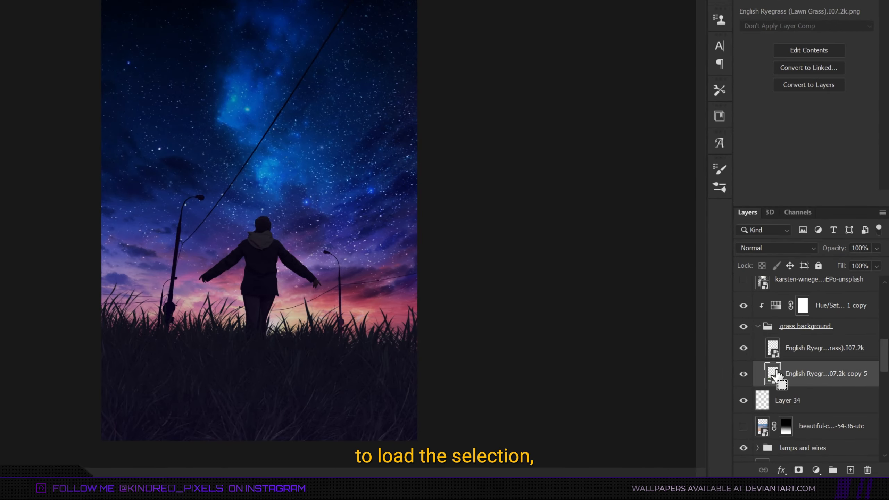
{"action": "left_click", "coordinate": [772, 374], "text": "ctrl"}
{"action": "left_click", "coordinate": [765, 406]}
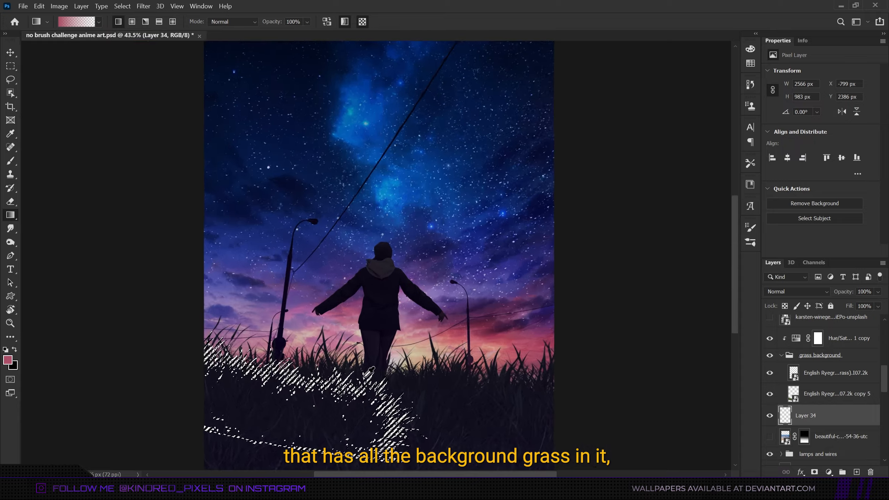
Fill the grass selection on Layer 34 with the reddish sunset foreground colour and deselect.
{"action": "scroll", "coordinate": [370, 371], "scroll_direction": "up", "scroll_amount": 5}
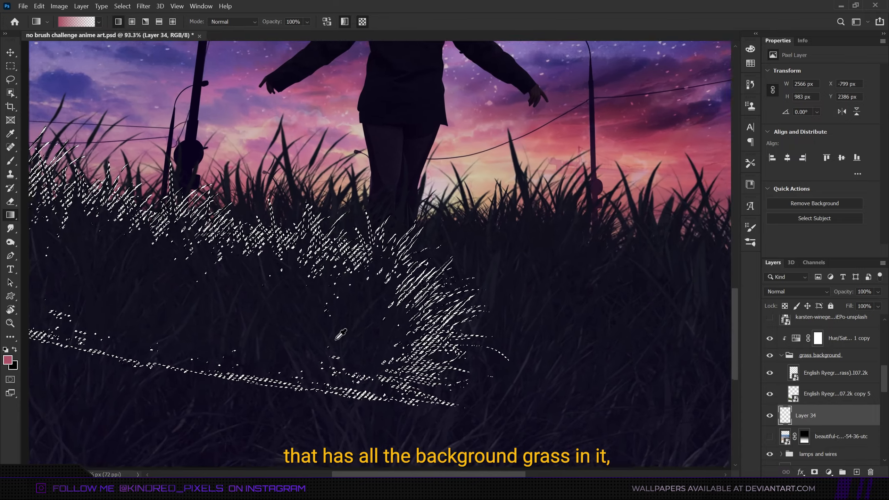
{"action": "scroll", "coordinate": [335, 338], "scroll_direction": "left", "scroll_amount": 4}
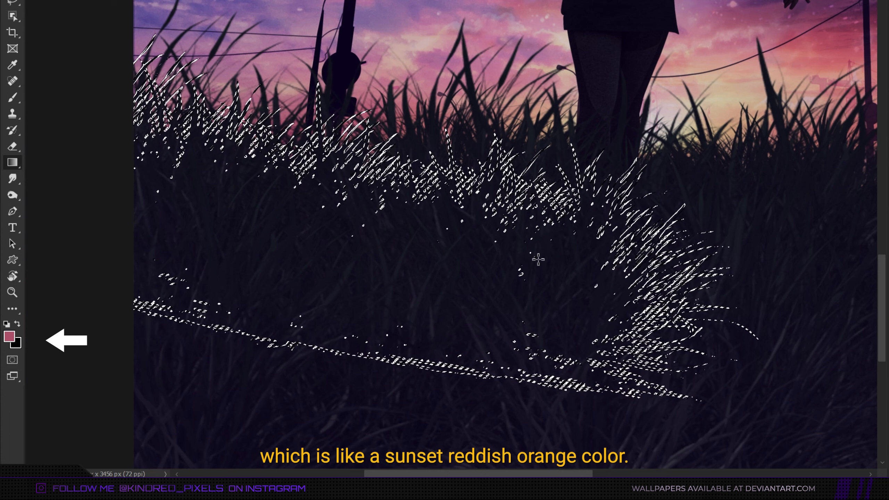
{"action": "key", "text": "ctrl+d"}
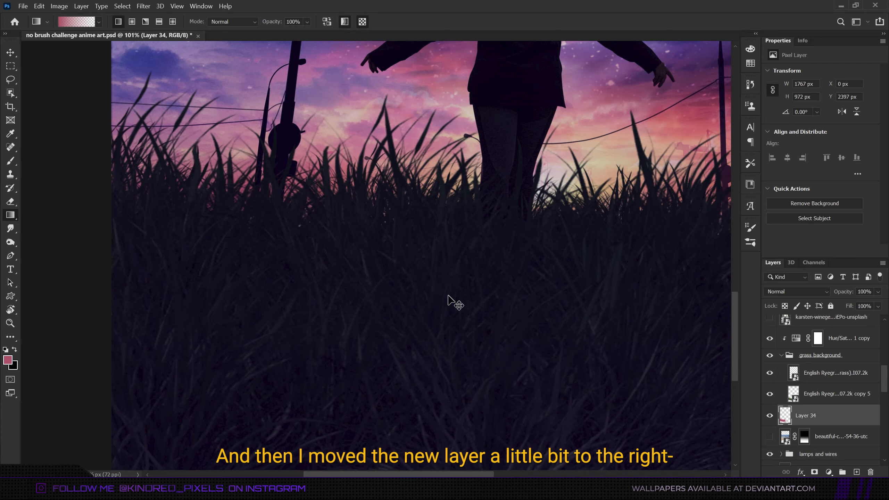
Nudge Layer 34 a few pixels to the right with Free Transform to create a grass rim light.
{"action": "key", "text": "ctrl+t"}
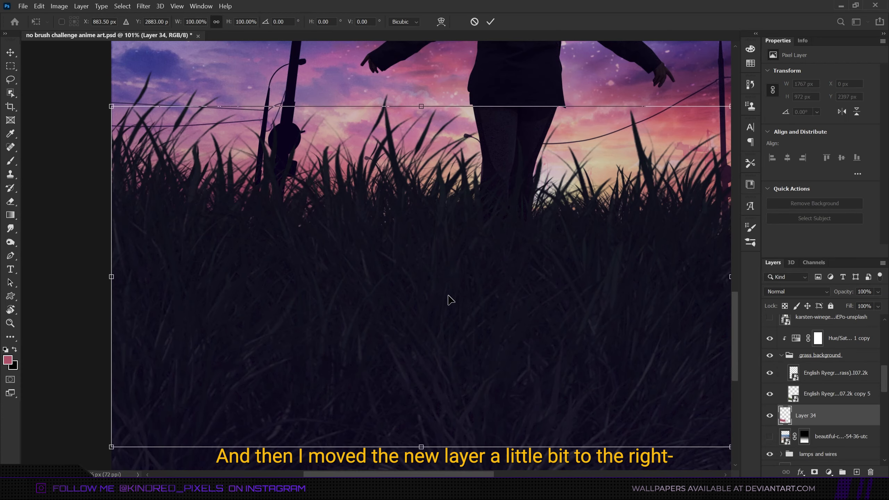
{"action": "key", "text": "Right"}
{"action": "key", "text": "Right"}
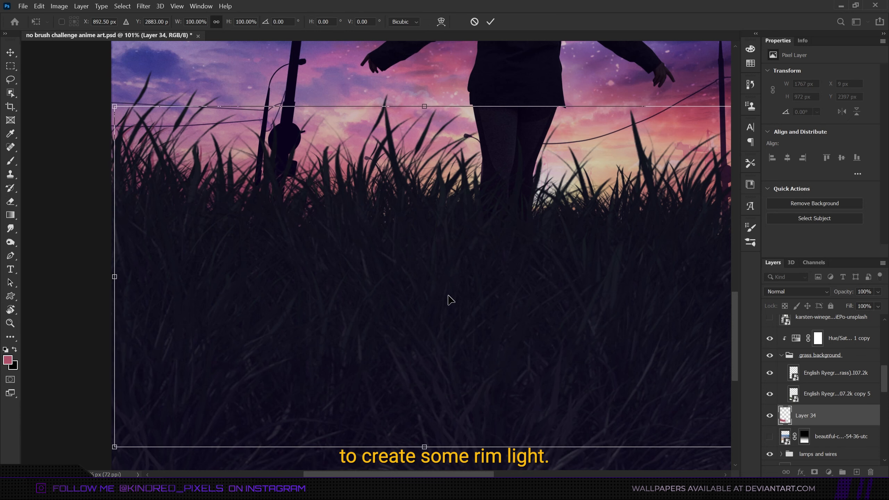
{"action": "key", "text": "Right"}
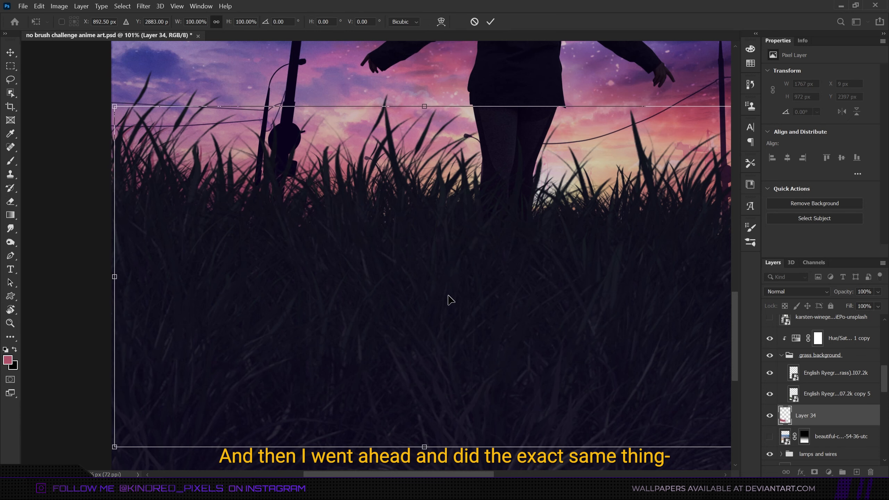
{"action": "key", "text": "Return"}
{"action": "key", "text": "g"}
{"action": "scroll", "coordinate": [429, 293], "scroll_direction": "right", "scroll_amount": 5}
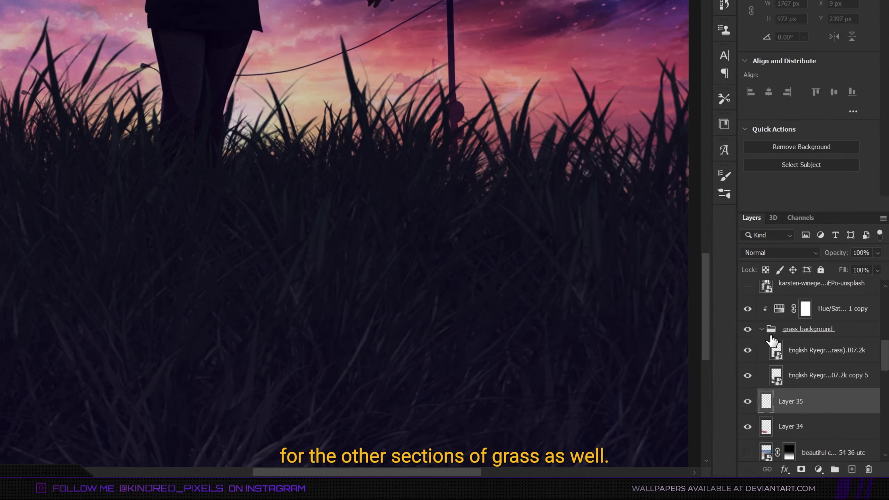
{"action": "left_click", "coordinate": [771, 340]}
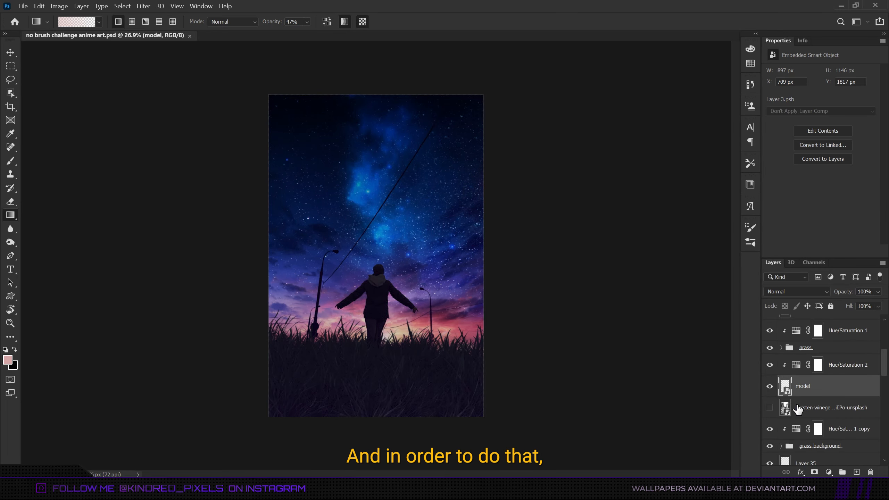
Create a new layer beneath the model layer and load the model's selection on it.
{"action": "left_click", "coordinate": [798, 408]}
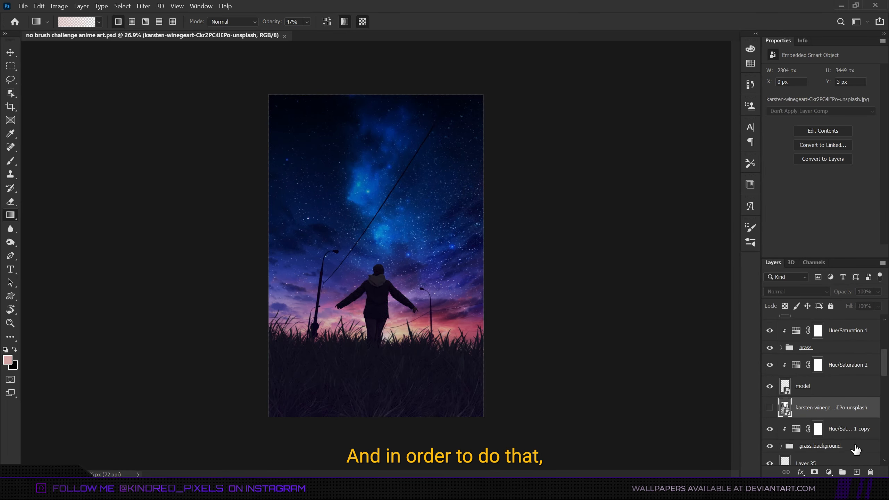
{"action": "left_click", "coordinate": [856, 471]}
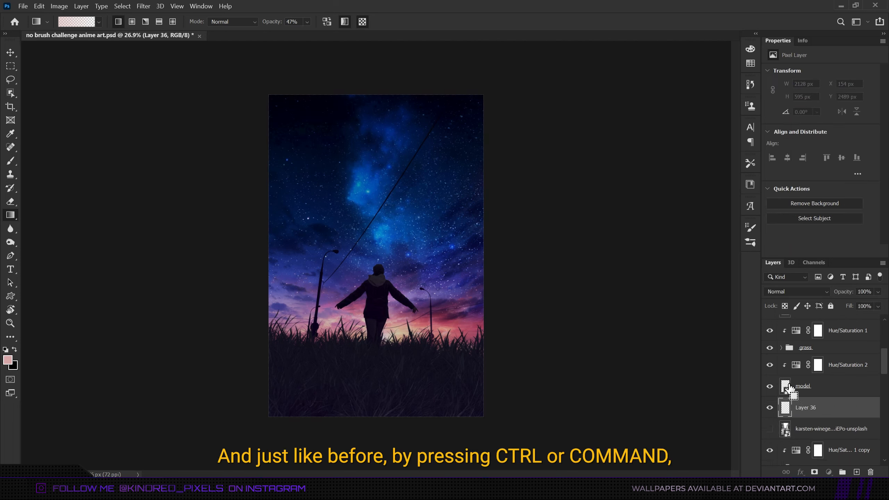
{"action": "left_click", "coordinate": [786, 386], "text": "ctrl"}
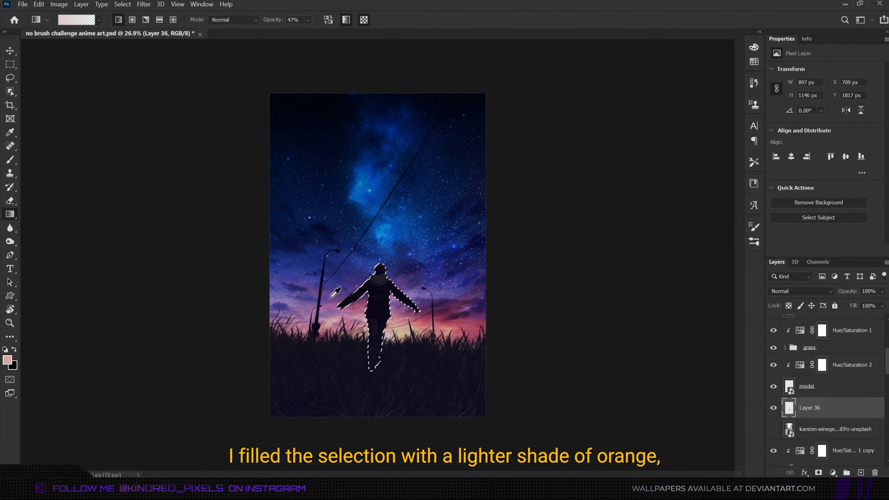
Deselect the filled model shape on Layer 36 and nudge it slightly right with Free Transform for a rim light.
{"action": "key", "text": "ctrl+d"}
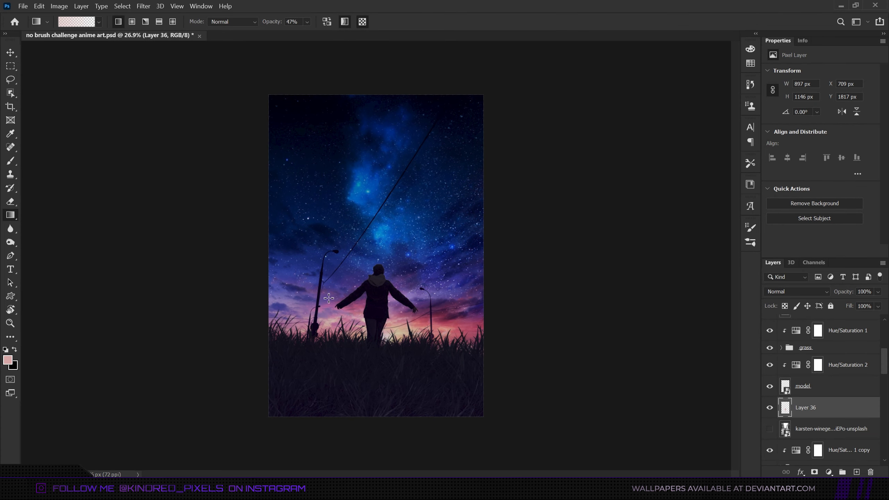
{"action": "key", "text": "ctrl+t"}
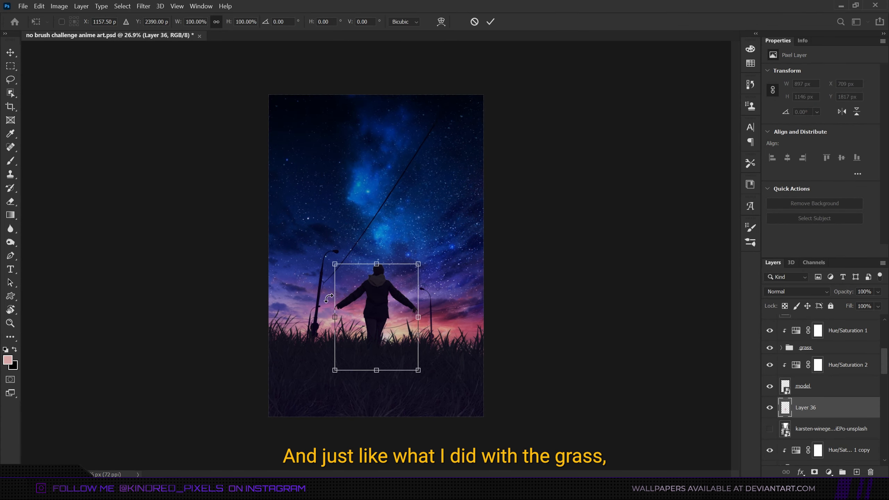
{"action": "key", "text": "Right"}
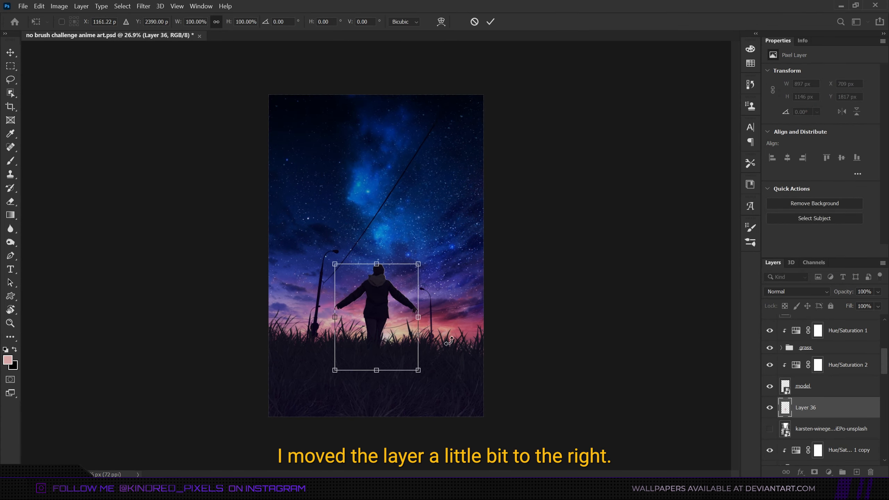
{"action": "scroll", "coordinate": [433, 302], "scroll_direction": "up", "scroll_amount": 5}
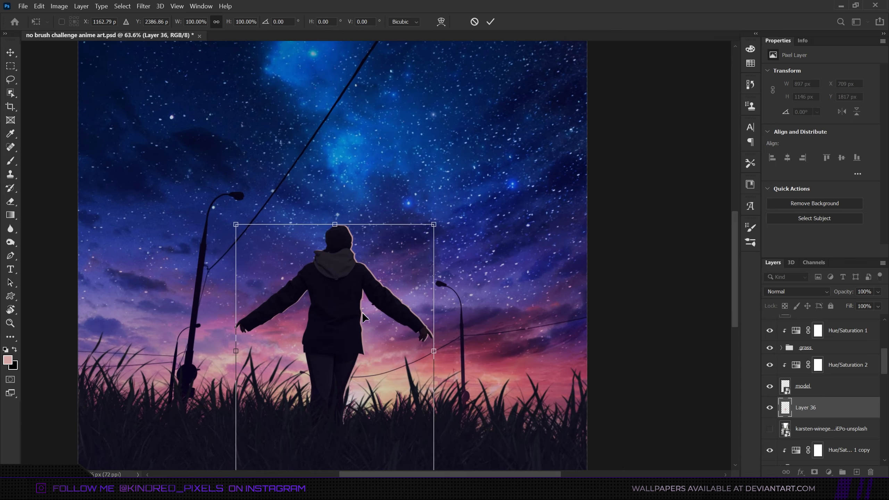
{"action": "key", "text": "Return"}
Browse the layers inside the lamps and wires group and zoom in on the left lamp post.
{"action": "key", "text": "g"}
{"action": "scroll", "coordinate": [433, 288], "scroll_direction": "down", "scroll_amount": 5}
{"action": "scroll", "coordinate": [433, 288], "scroll_direction": "up", "scroll_amount": 2}
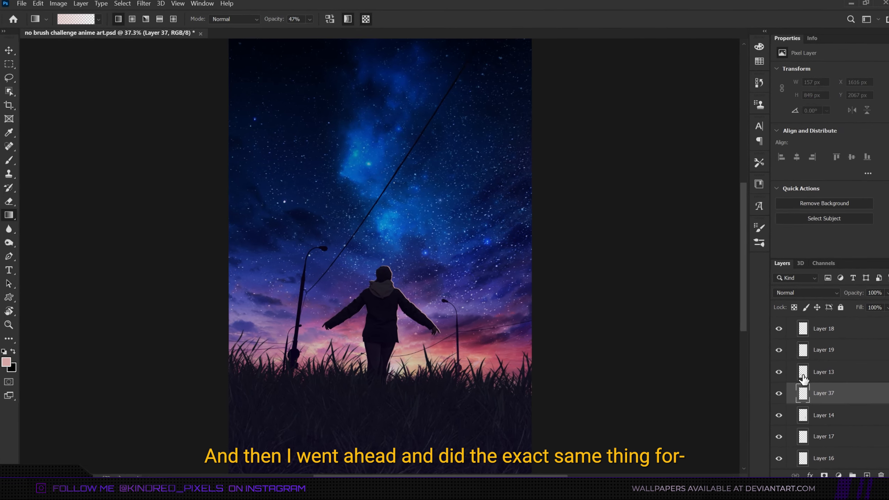
{"action": "left_click", "coordinate": [803, 376]}
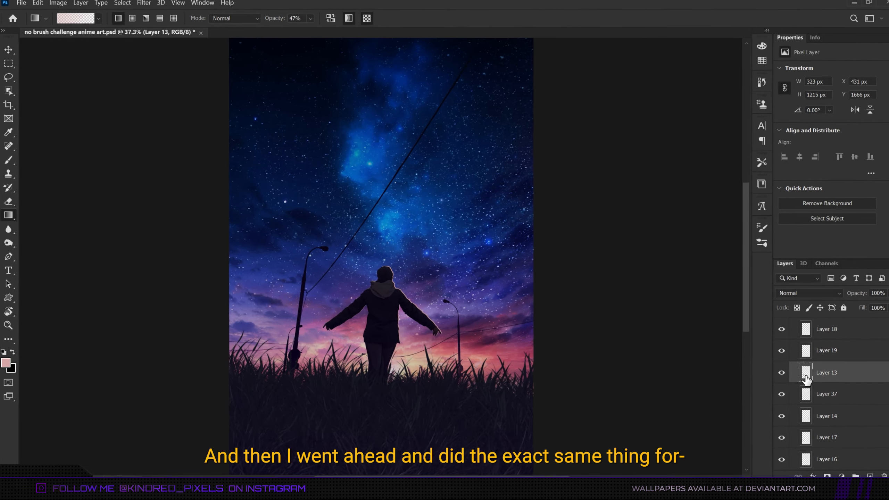
{"action": "left_click", "coordinate": [808, 399], "text": "ctrl"}
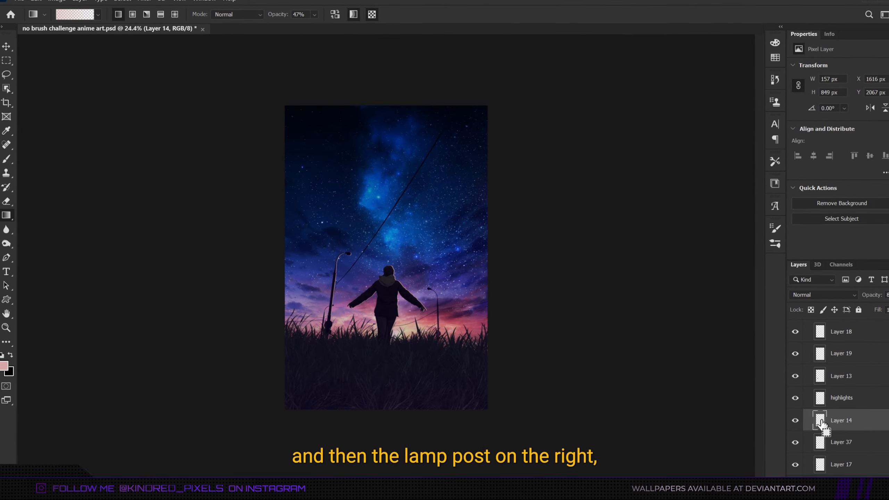
{"action": "left_click", "coordinate": [818, 420], "text": "ctrl"}
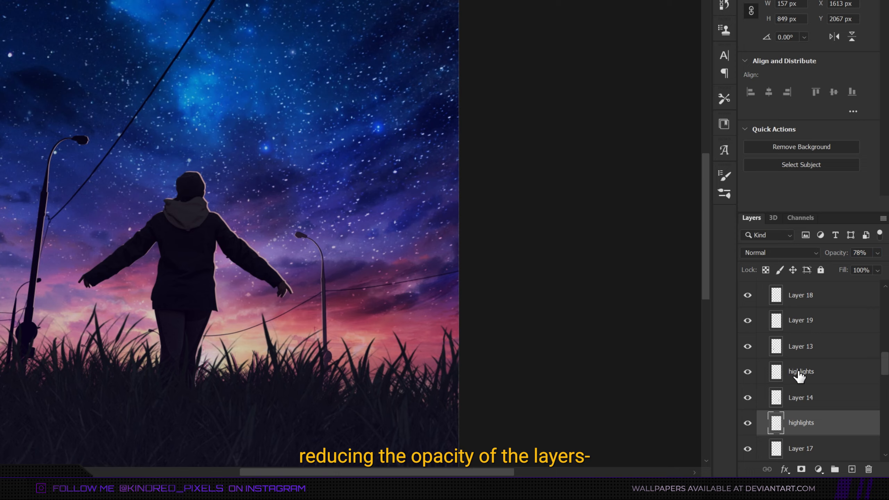
{"action": "left_click", "coordinate": [800, 372]}
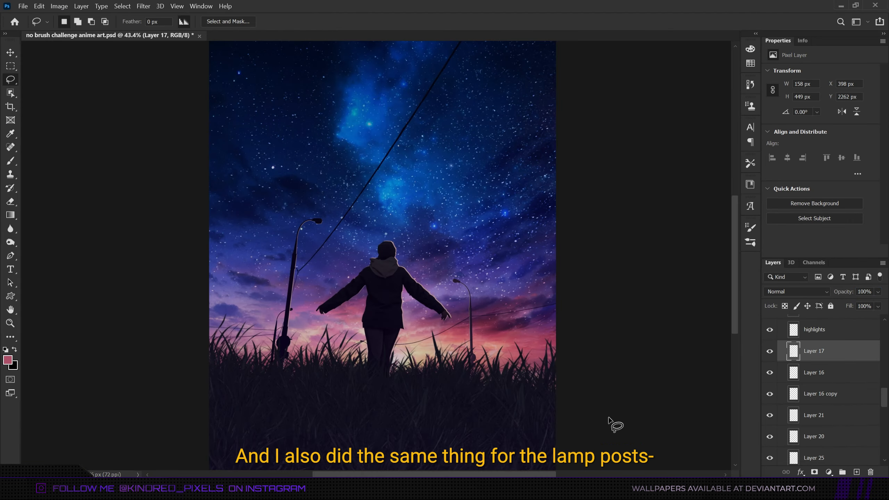
{"action": "scroll", "coordinate": [386, 334], "scroll_direction": "up", "scroll_amount": 6}
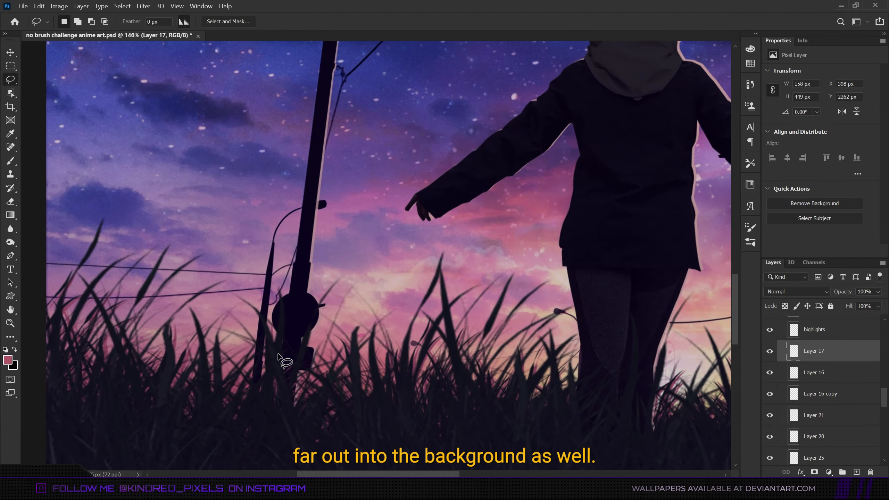